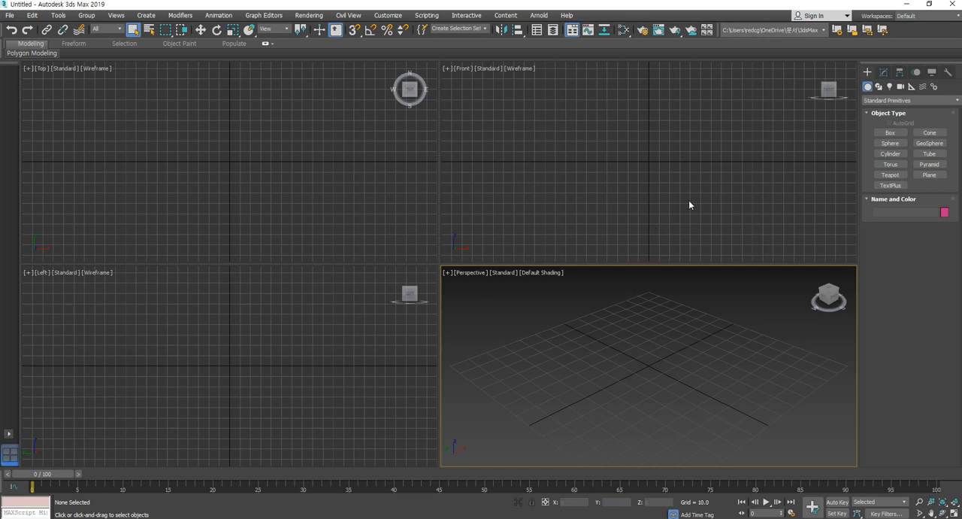
- Create a box about 40 long and 96 wide in the Top view and move it near the world origin
click(890, 132)
drag(180, 136, 281, 178)
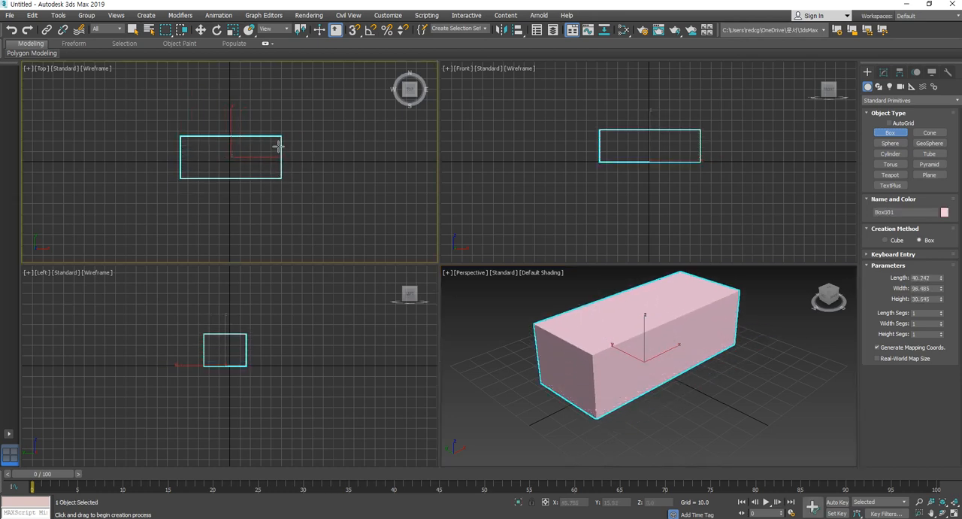
click(278, 142)
click(202, 32)
drag(250, 144, 251, 148)
- Examine the box from different angles in the Perspective view, with nothing selected and all views zoomed to its extents
middle_click(729, 378)
scroll(728, 378, down, 5)
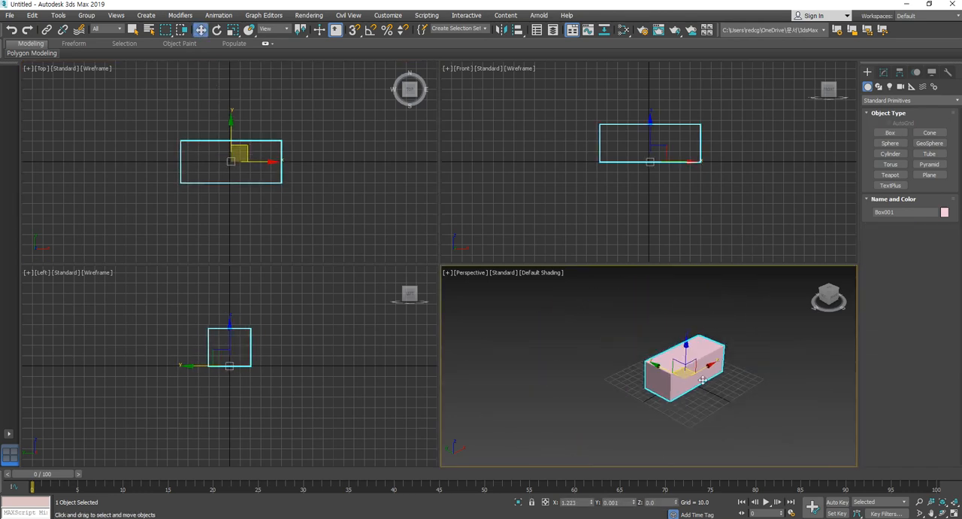
alt+middle_drag(715, 404, 696, 398)
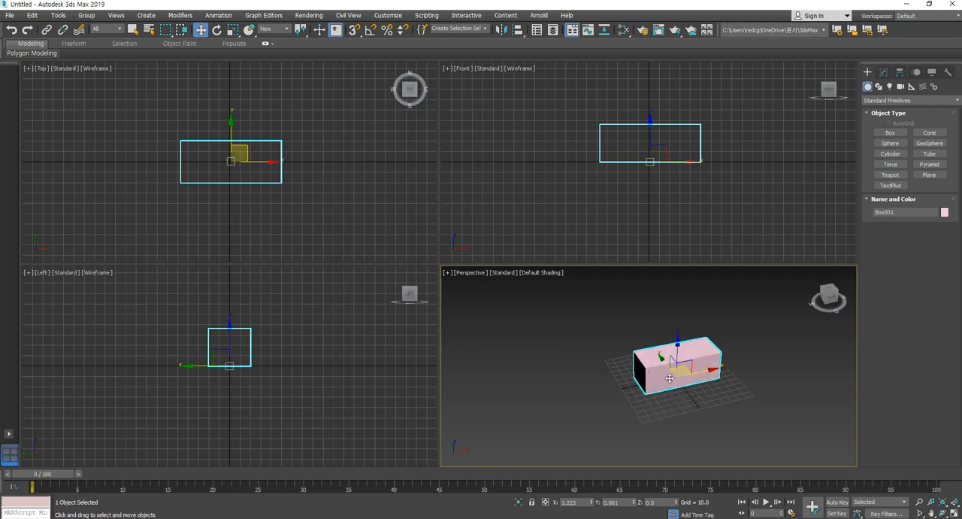
middle_drag(669, 378, 740, 353)
middle_drag(712, 409, 707, 406)
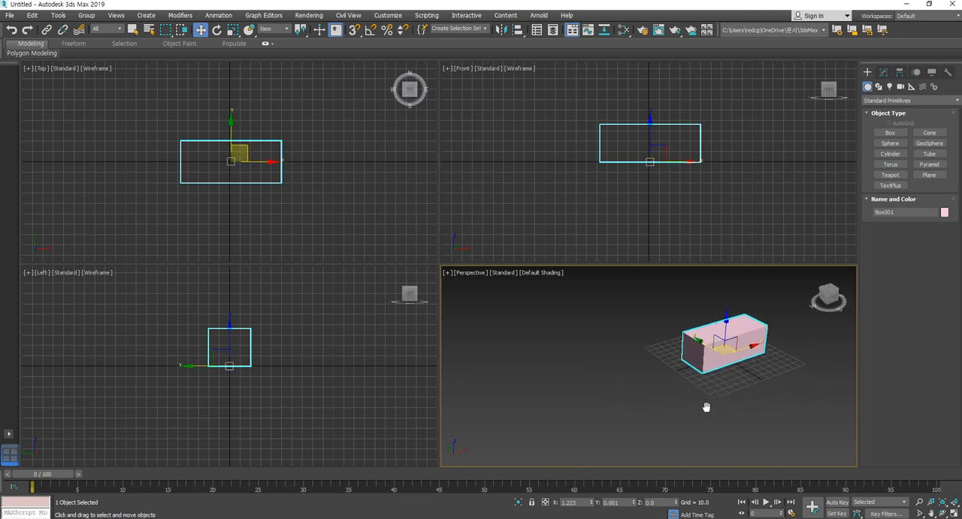
click(650, 398)
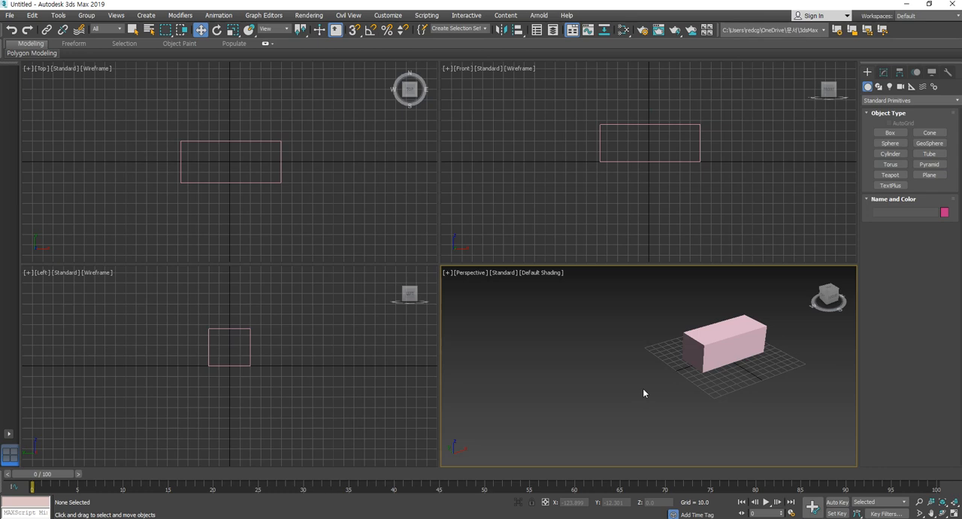
key(ctrl+shift+z)
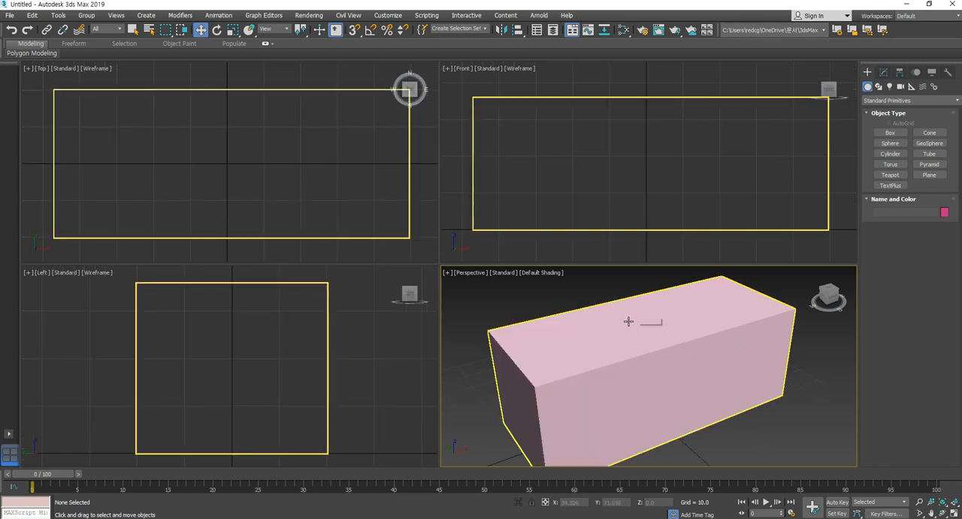
scroll(629, 369, down, 5)
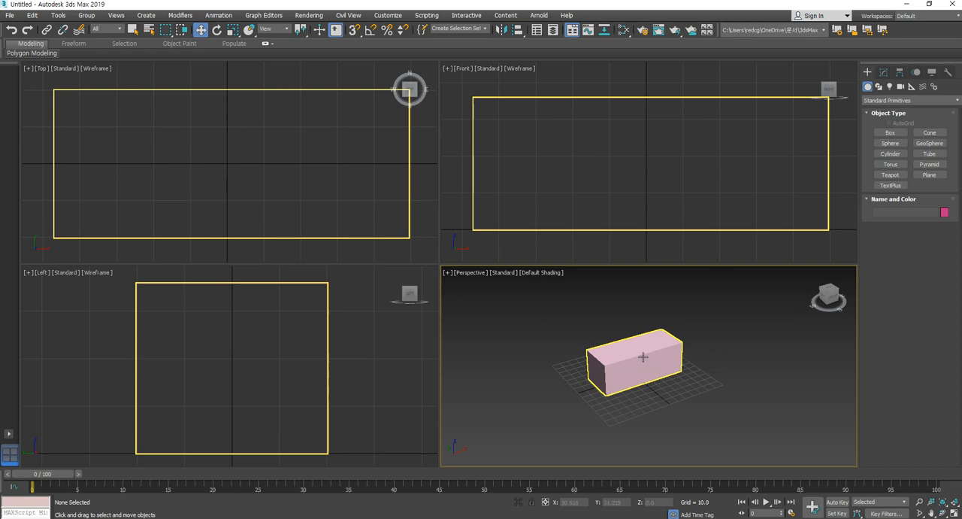
- Select the box and toggle its move gizmo display several times, ending with the gizmo shown
click(652, 367)
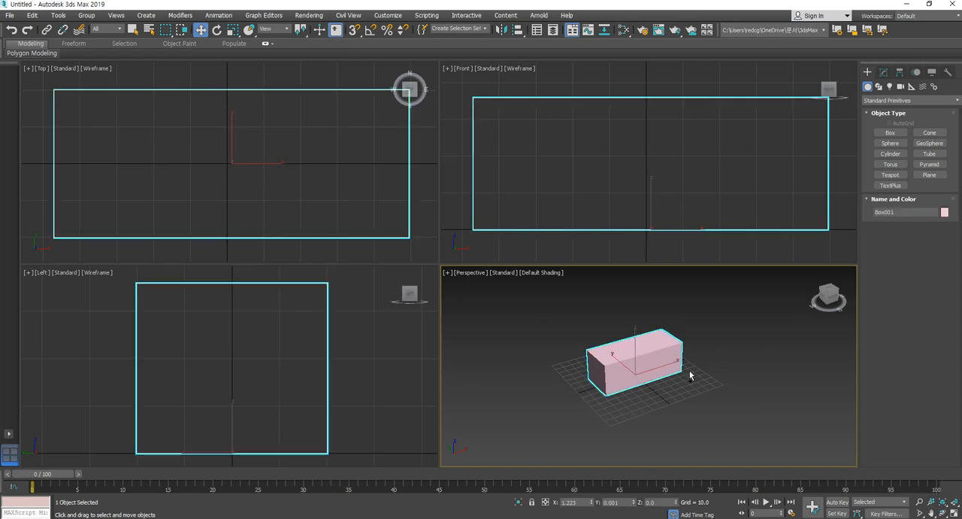
key(x)
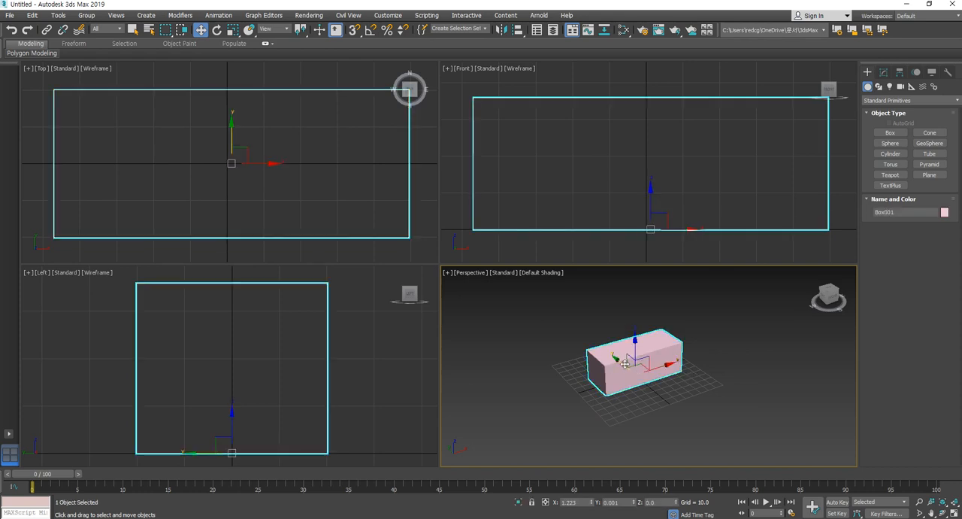
key(x)
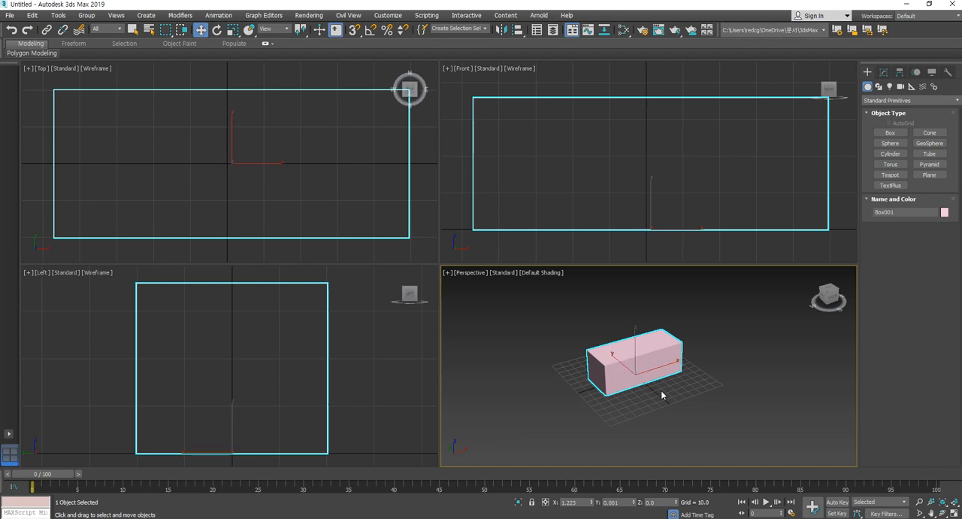
key(x)
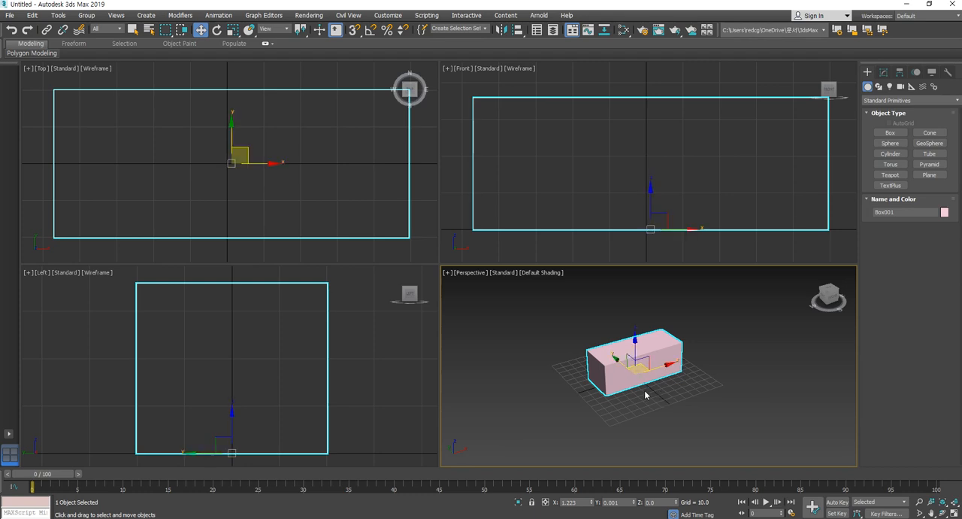
key(x)
key(x)
key(x)
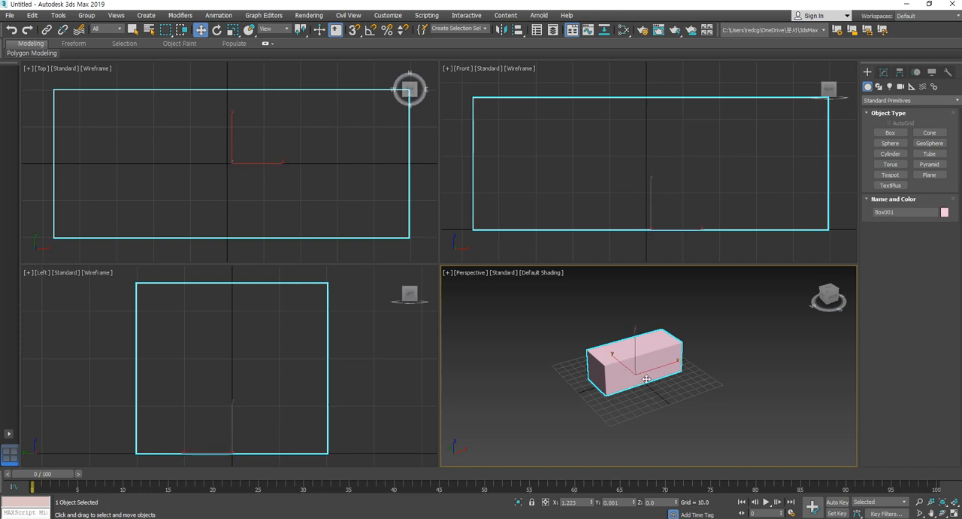
key(x)
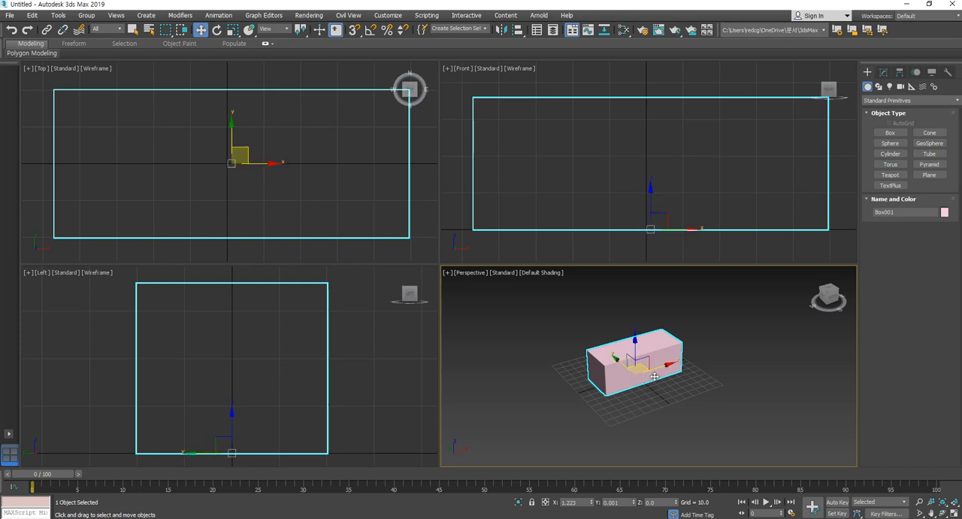
- Create a thin box about 163 long, 11 wide and 7 high in the Top view, on the first box's negative X side
middle_drag(657, 374, 735, 354)
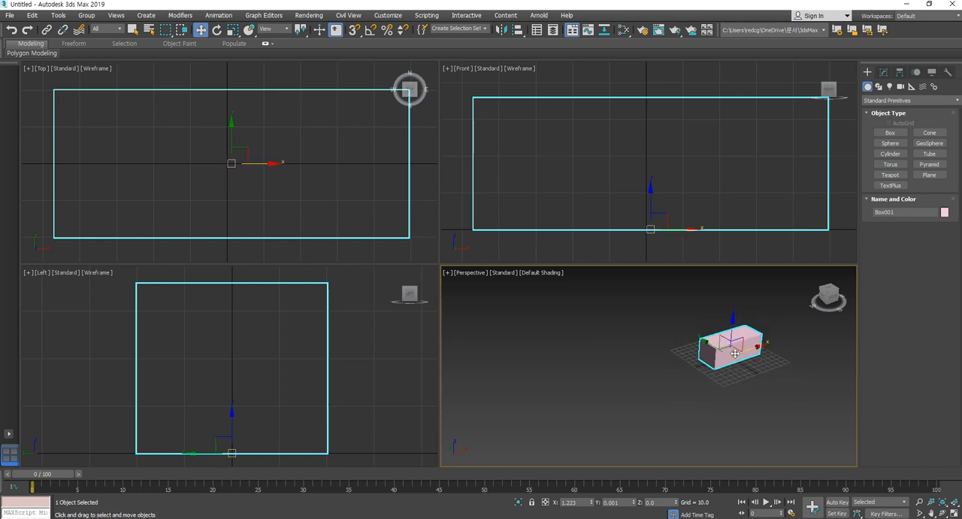
middle_drag(697, 362, 679, 373)
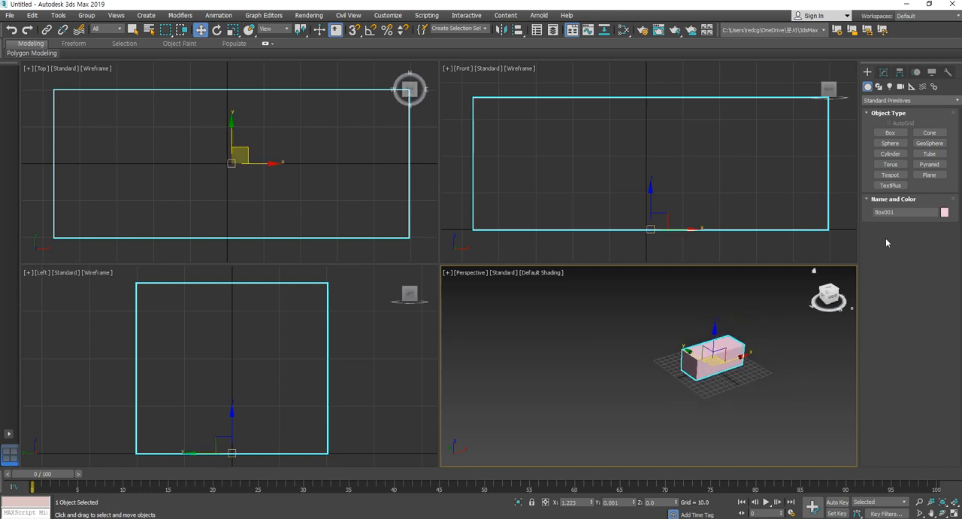
scroll(366, 183, down, 5)
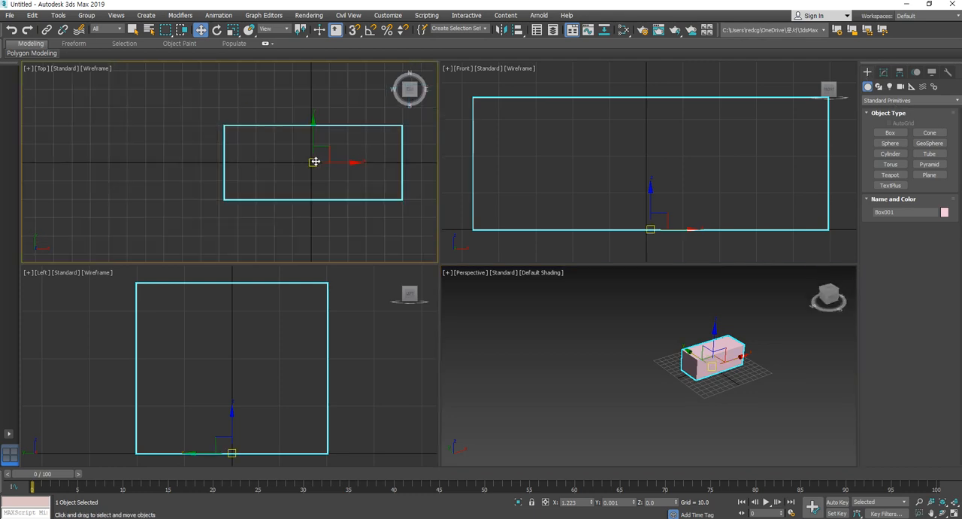
scroll(324, 169, down, 3)
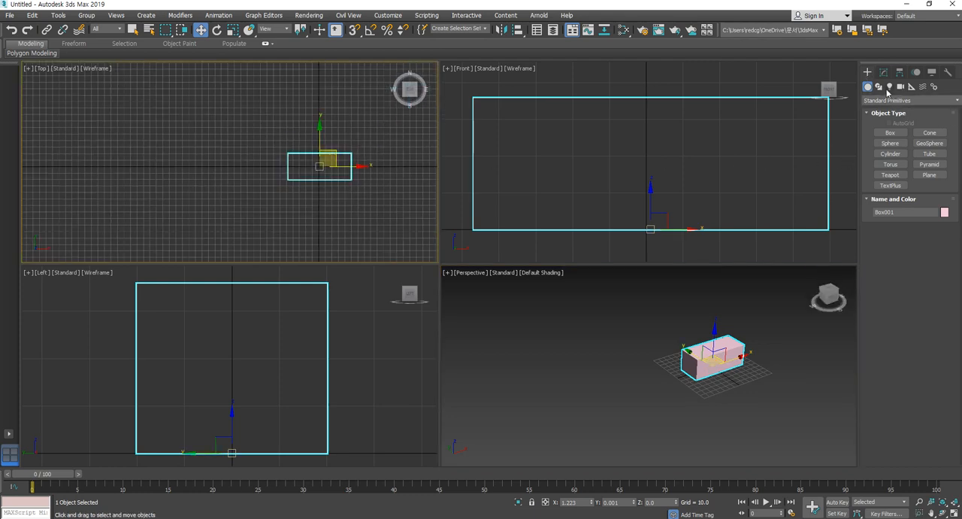
click(890, 133)
drag(197, 120, 204, 229)
click(206, 225)
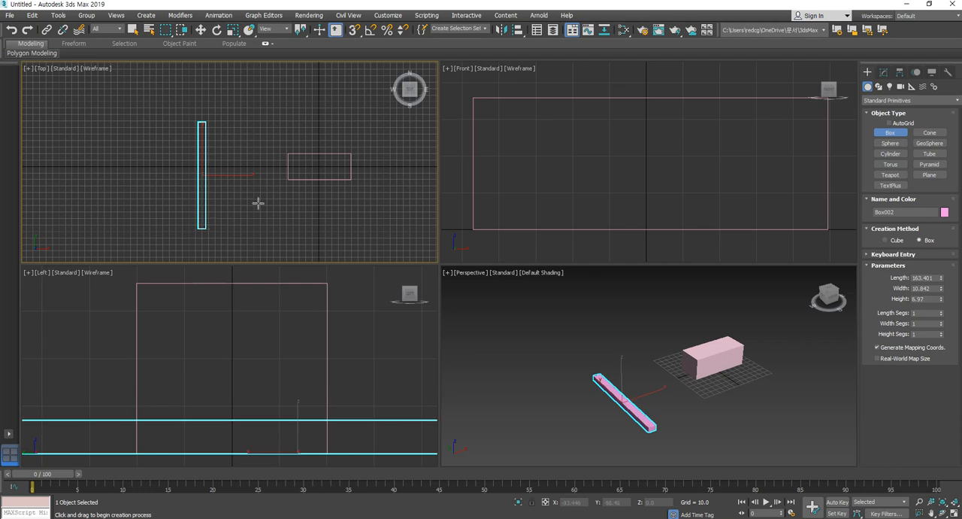
- Move the long thin box to about X -166.2, Y -0.9, so its centre sits beside the X axis
key(ctrl+shift+z)
scroll(240, 341, down, 2)
middle_drag(234, 364, 241, 369)
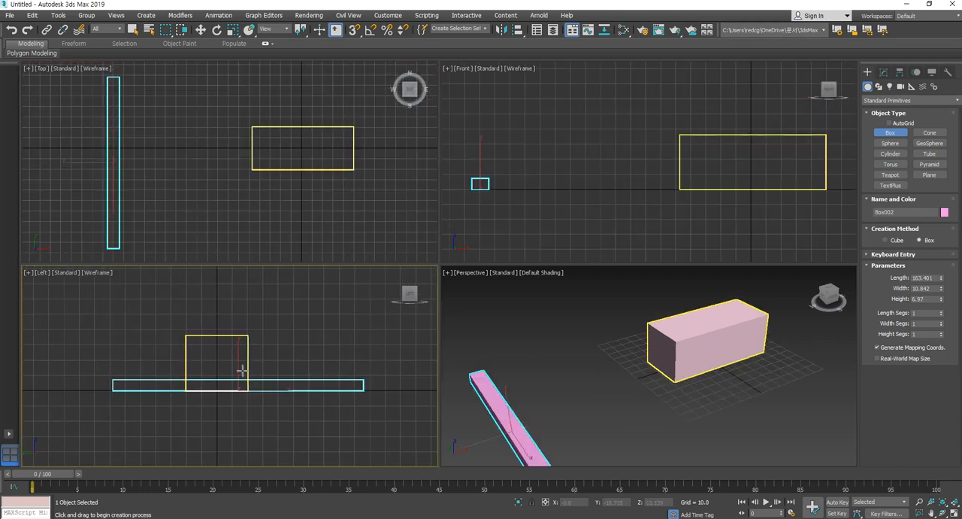
click(200, 30)
middle_drag(100, 174, 118, 174)
drag(140, 155, 153, 141)
middle_drag(135, 244, 149, 251)
scroll(159, 154, down, 2)
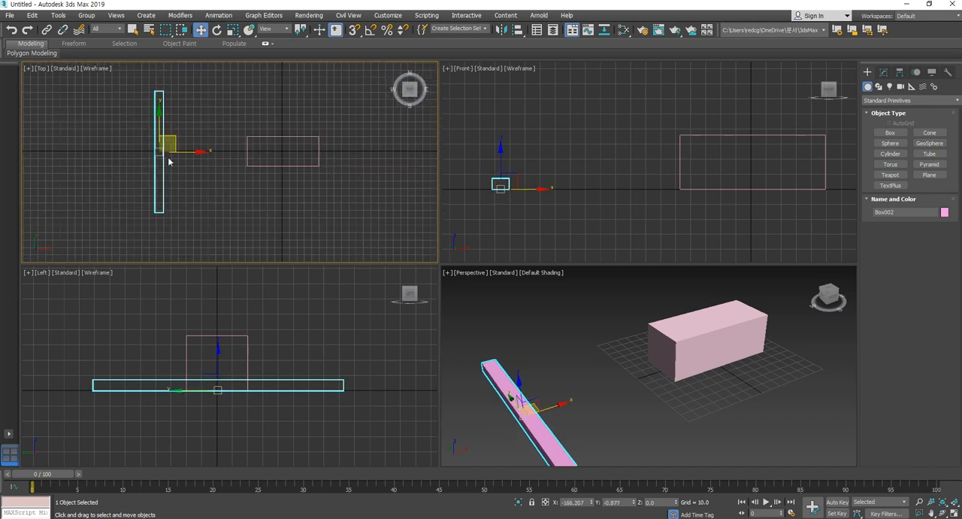
middle_drag(160, 153, 161, 157)
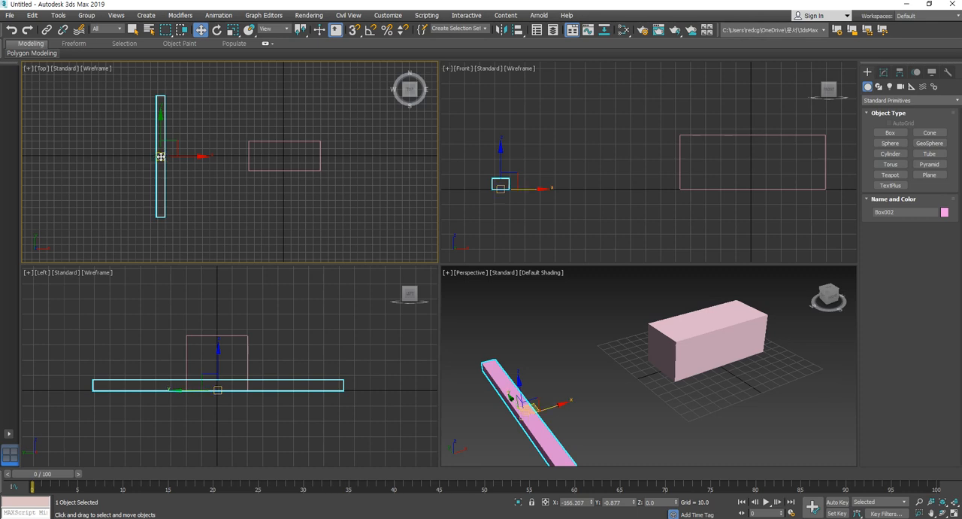
- Create a bar about 10 long, 8.4 wide and 76.8 high in the Front view, between the two existing boxes
click(891, 133)
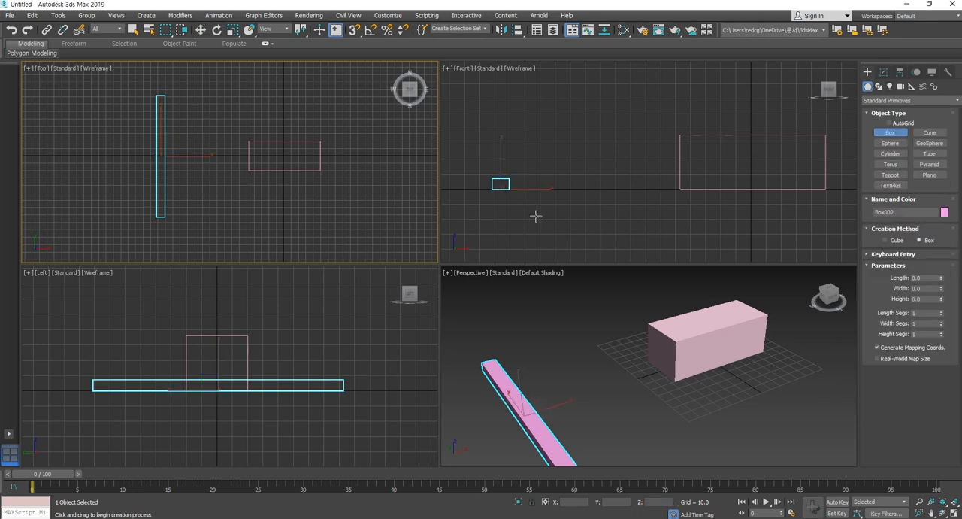
drag(560, 174, 573, 190)
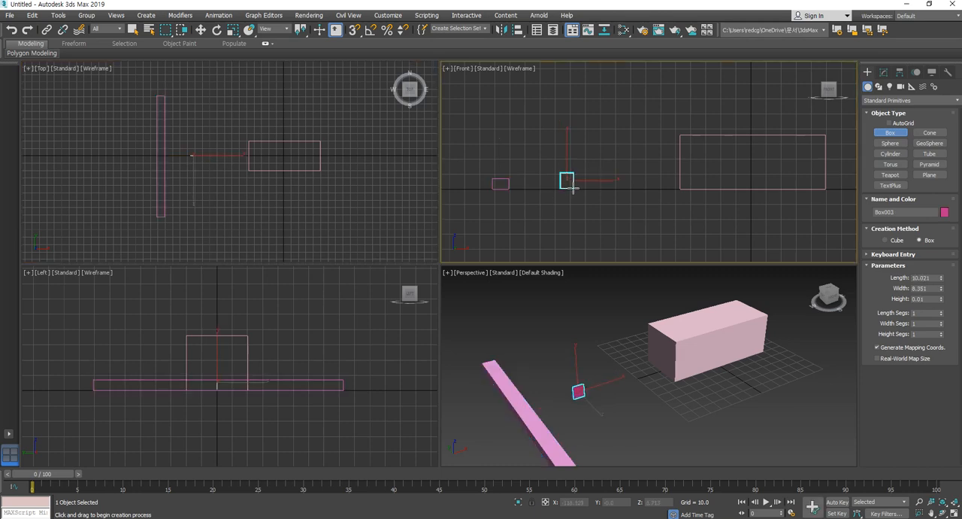
click(571, 81)
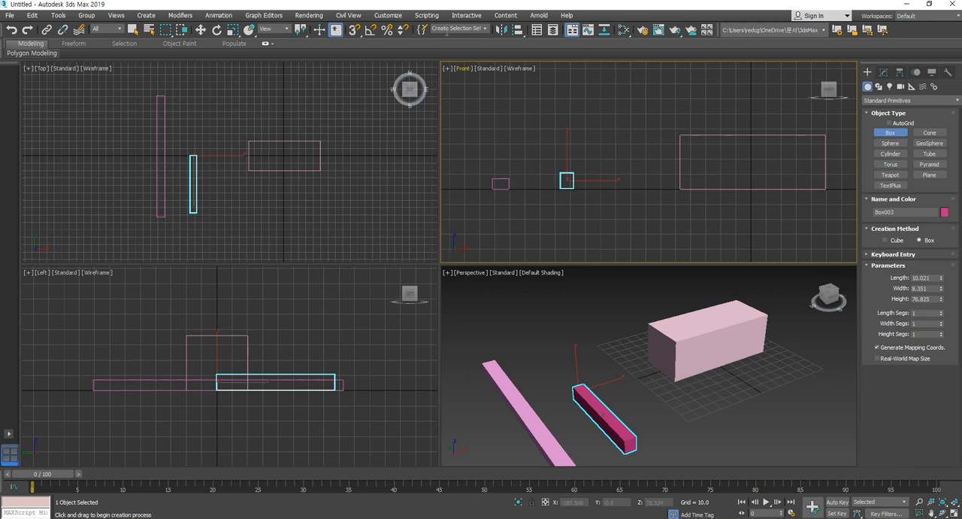
- Compare the pivot positions of the two thin bars in the different views, selecting each bar with the Move tool
click(216, 30)
middle_drag(563, 210, 574, 215)
middle_drag(578, 404, 689, 399)
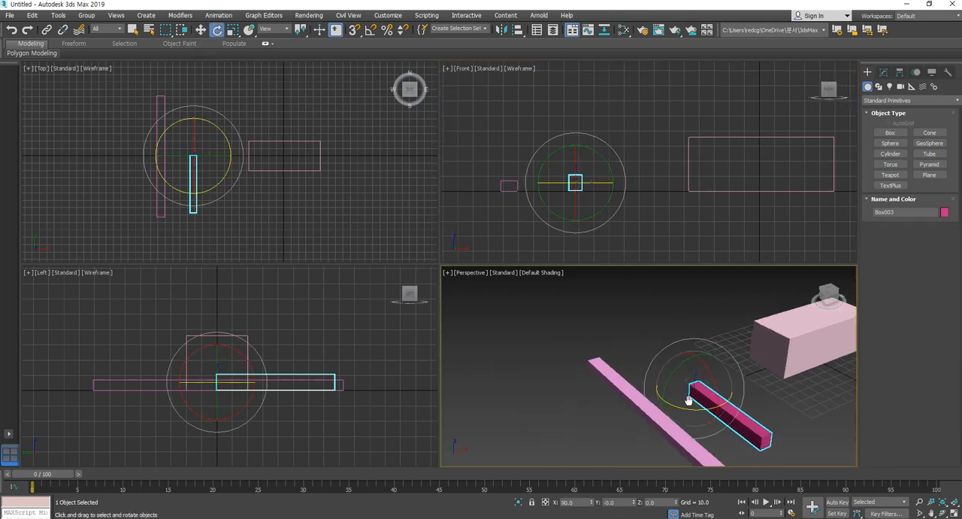
click(648, 325)
click(201, 30)
click(741, 413)
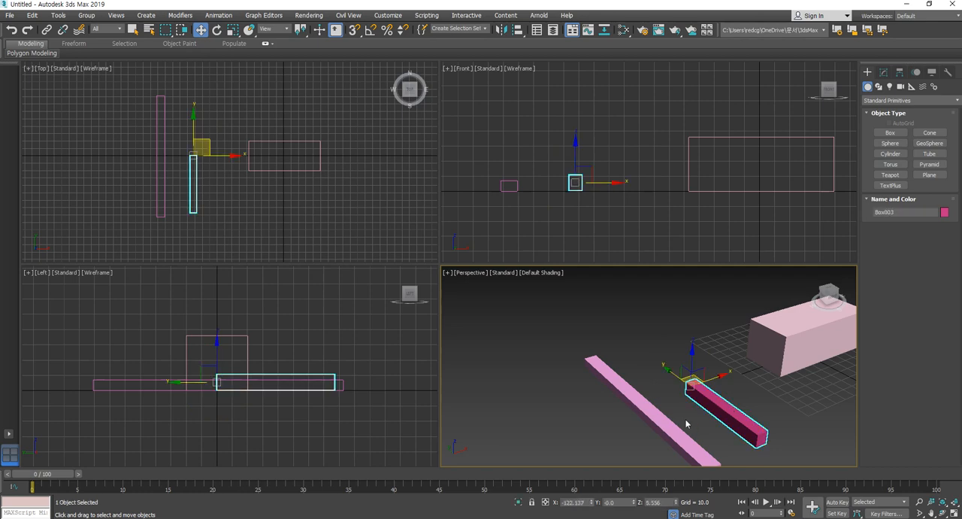
middle_drag(655, 362, 643, 344)
click(632, 387)
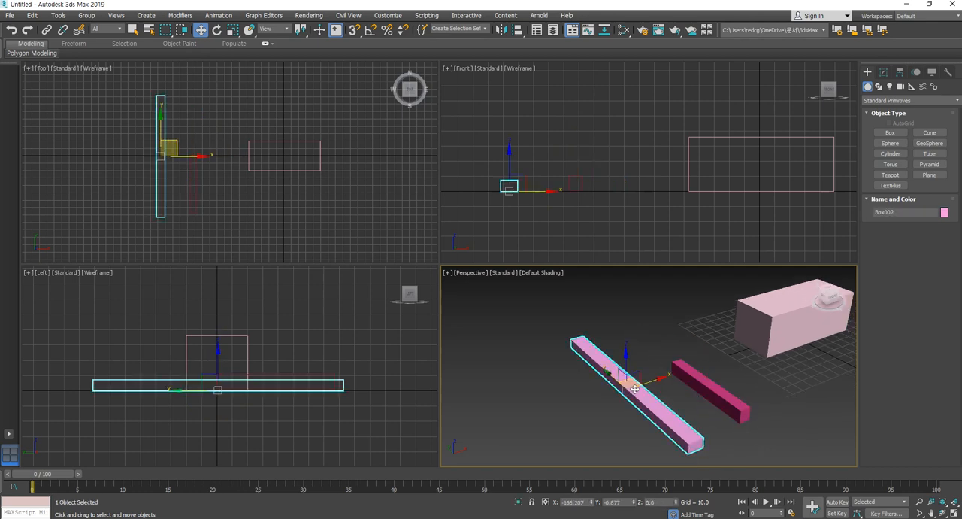
click(732, 396)
mouse_move(658, 383)
middle_down()
mouse_move(640, 379)
mouse_move(657, 372)
middle_up()
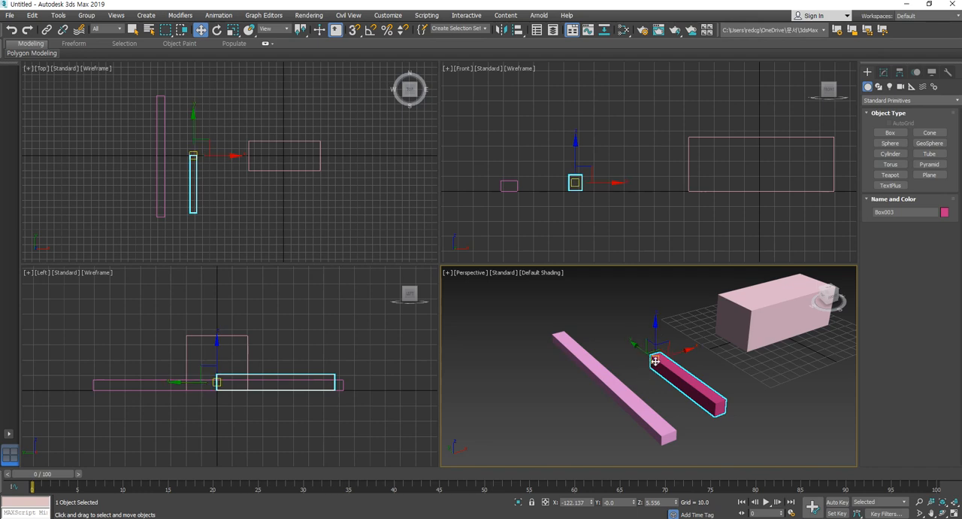
middle_drag(333, 399, 327, 404)
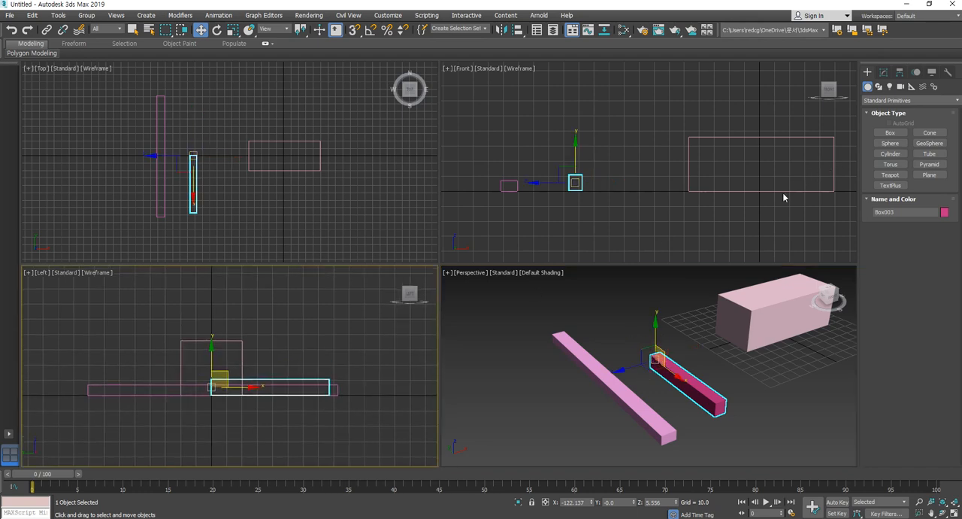
scroll(700, 334, down, 3)
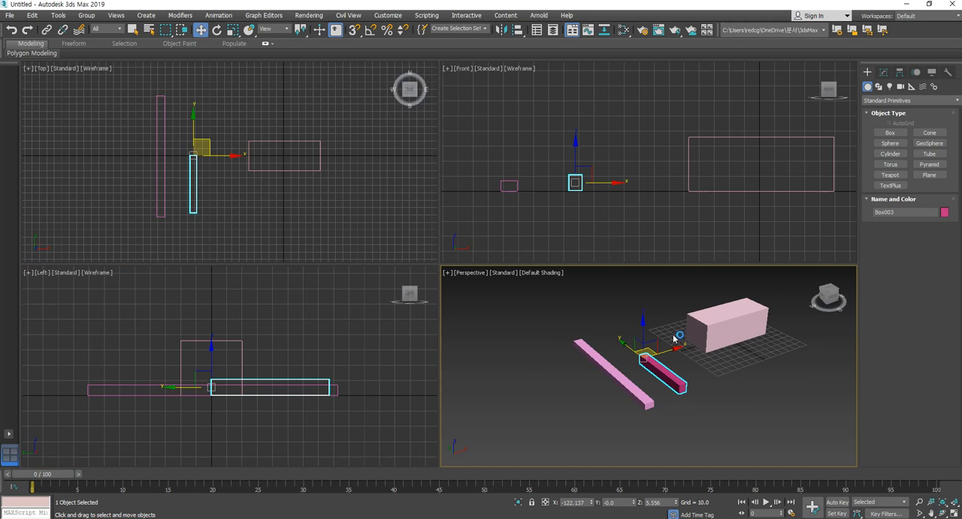
middle_drag(277, 183, 279, 179)
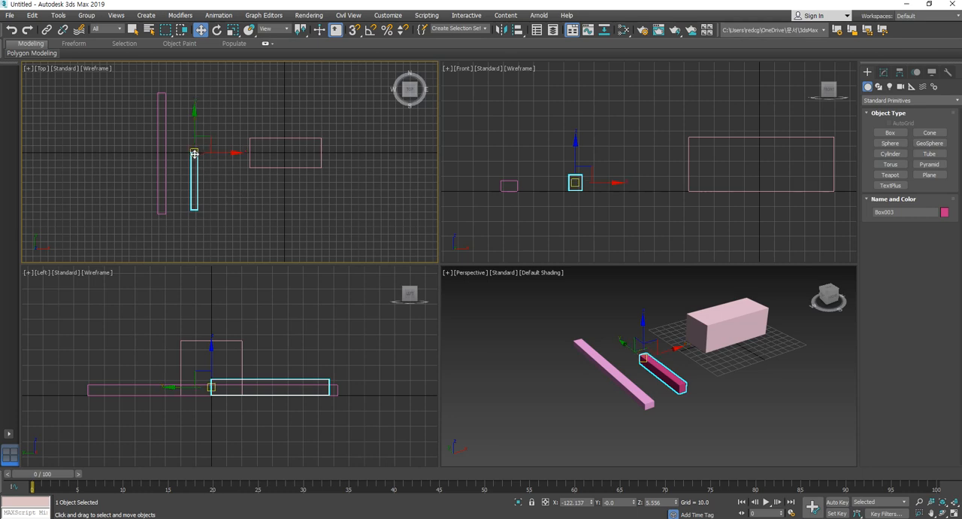
middle_drag(209, 178, 217, 183)
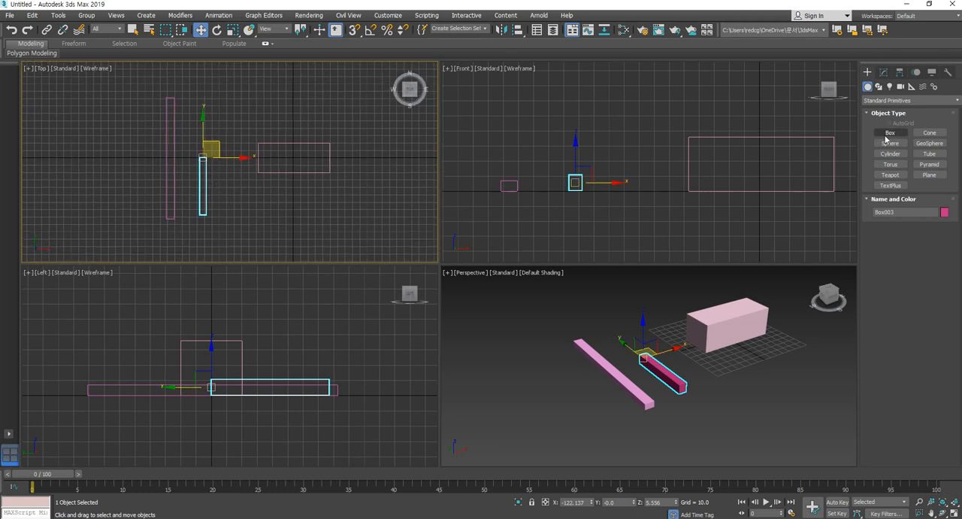
- Create a box about 36 long and 33 wide in the Front view, between the short bar and the first box
click(888, 134)
drag(63, 134, 119, 176)
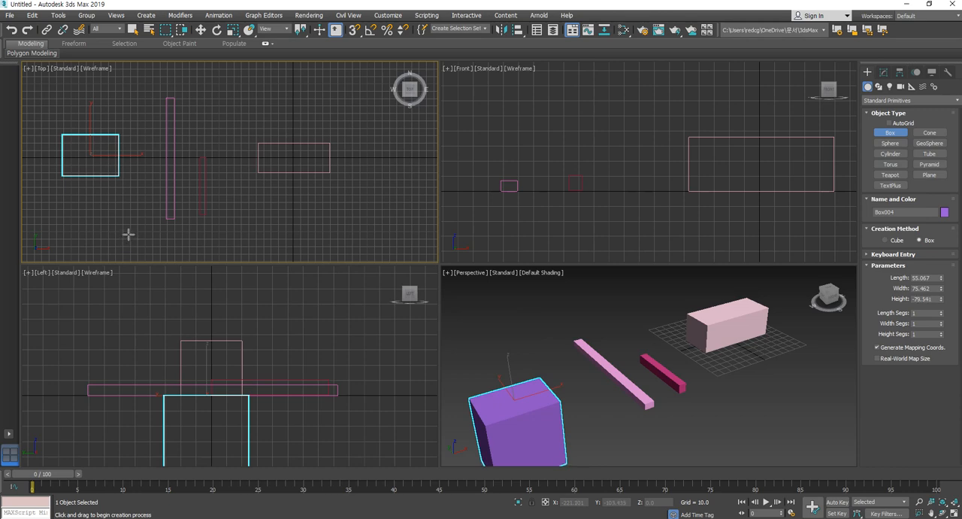
right_click(128, 235)
drag(599, 137, 650, 192)
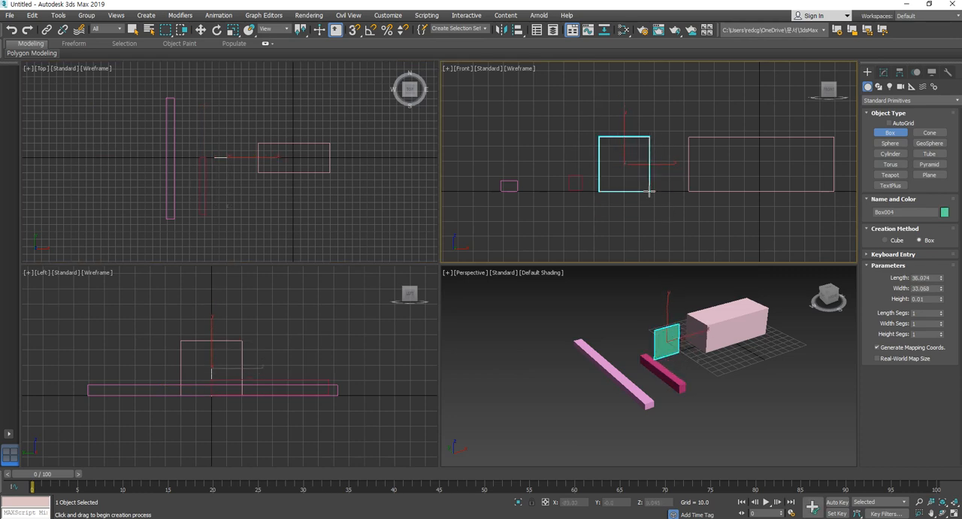
drag(650, 192, 651, 197)
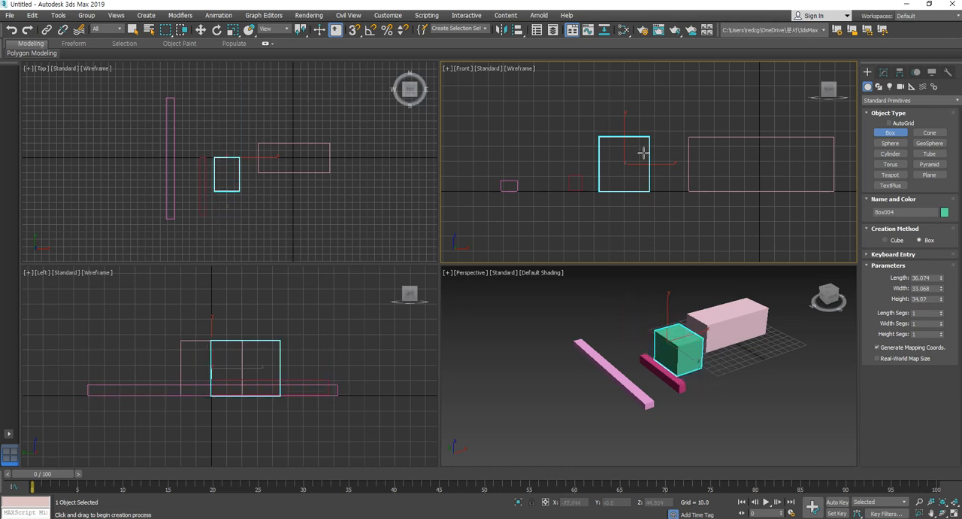
- Complete the green Front-view box with a height of about -31.7 and delete the two thin bars
click(645, 237)
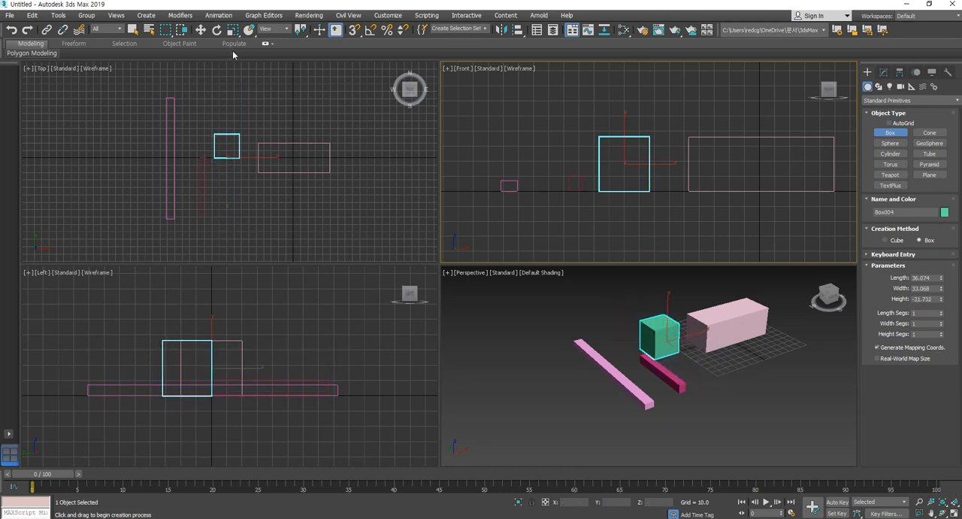
click(200, 30)
right_click(159, 146)
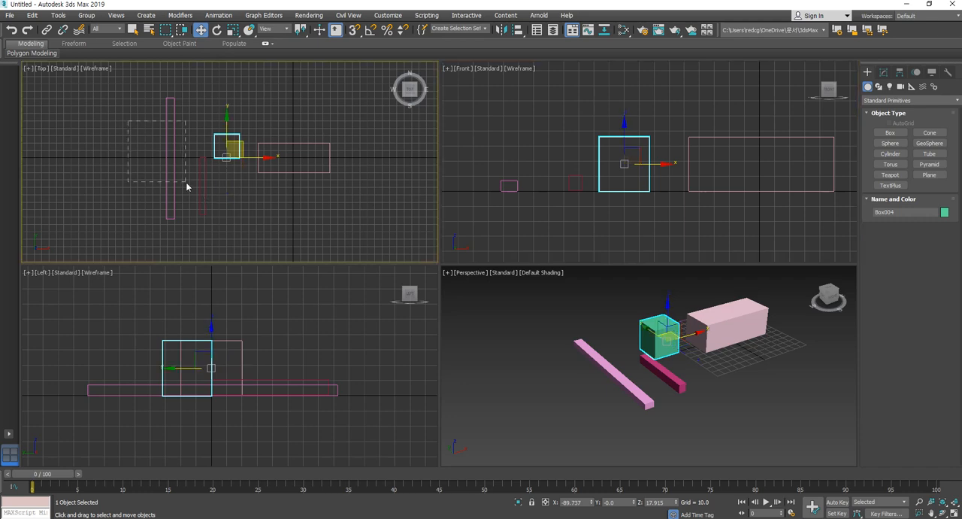
click(170, 176)
drag(207, 227, 207, 228)
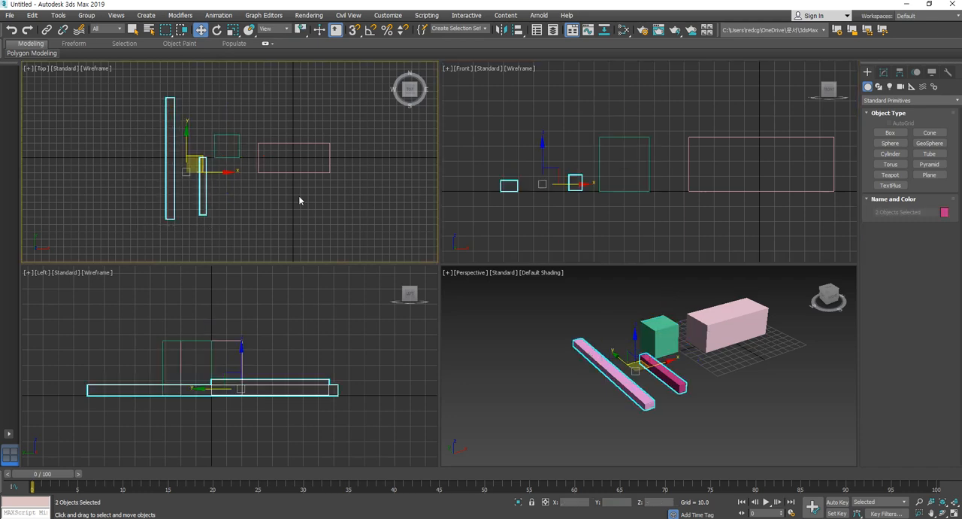
key(Delete)
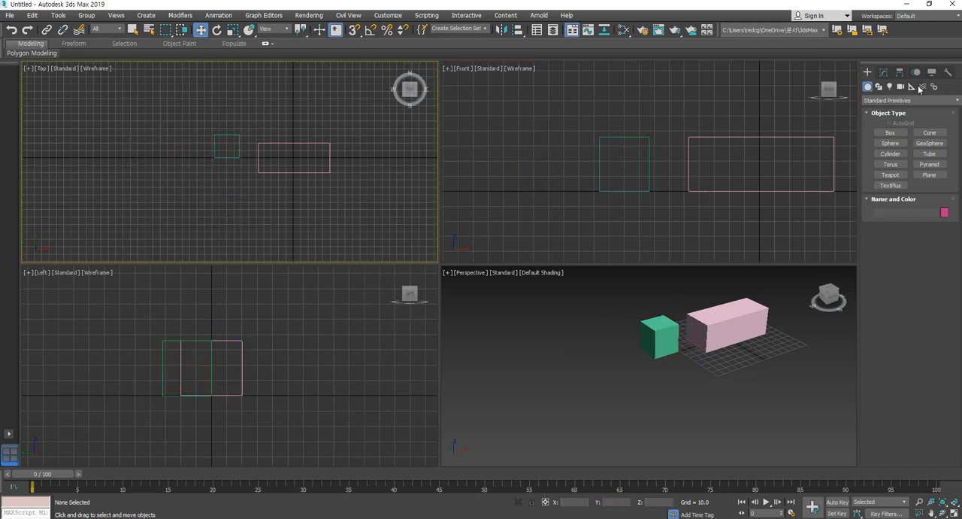
- Create a box about 18.4 long, 18.4 wide and 67.3 high in the Top view, on the X axis beside the green box
click(891, 133)
mouse_move(131, 152)
mouse_down()
mouse_move(171, 176)
mouse_move(145, 166)
mouse_up()
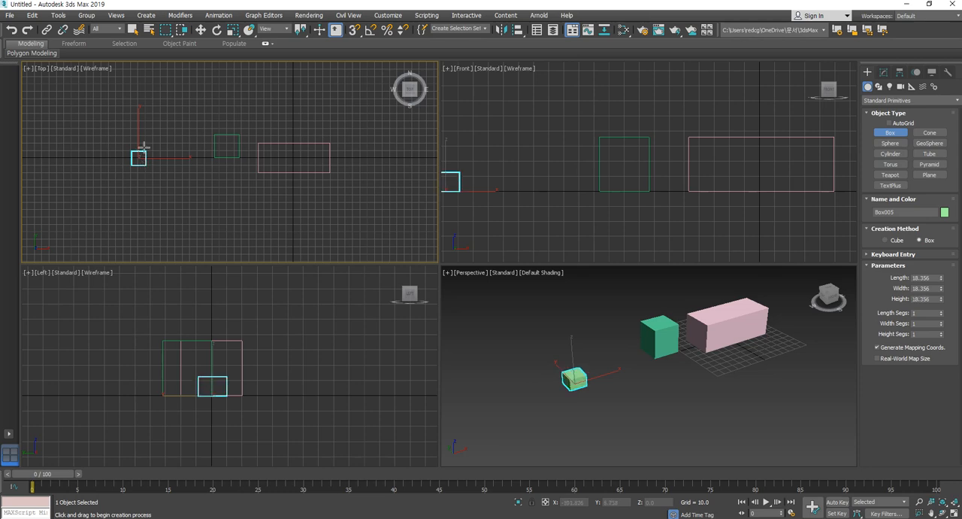
click(152, 114)
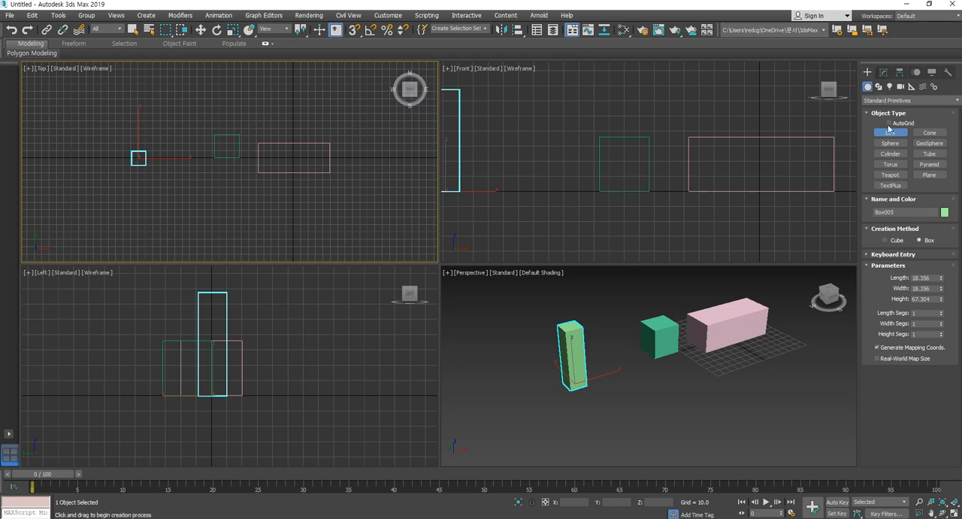
- Modify the tall box to a length of about 20.7, a width of 22.4 and a height of 88.2
click(884, 72)
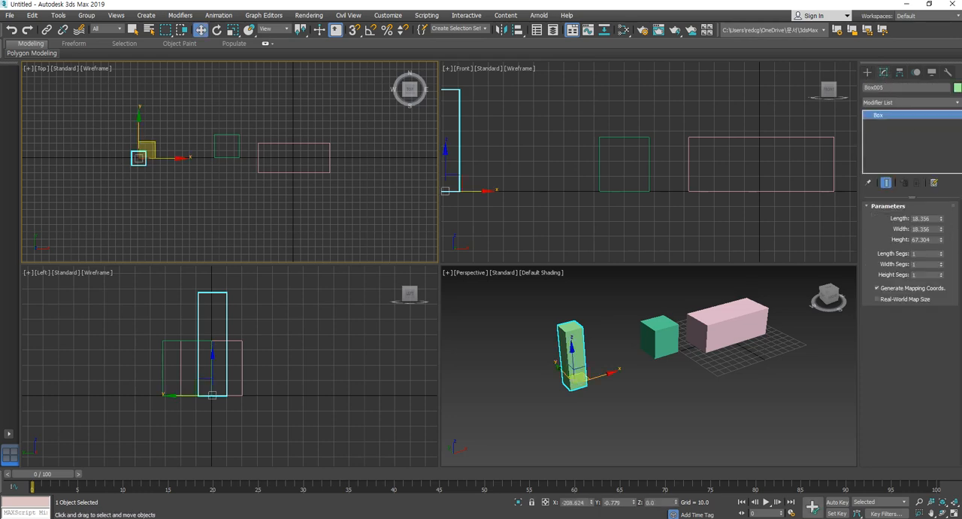
mouse_move(940, 219)
mouse_down()
mouse_move(940, 190)
mouse_move(940, 225)
mouse_up()
middle_drag(605, 417, 608, 455)
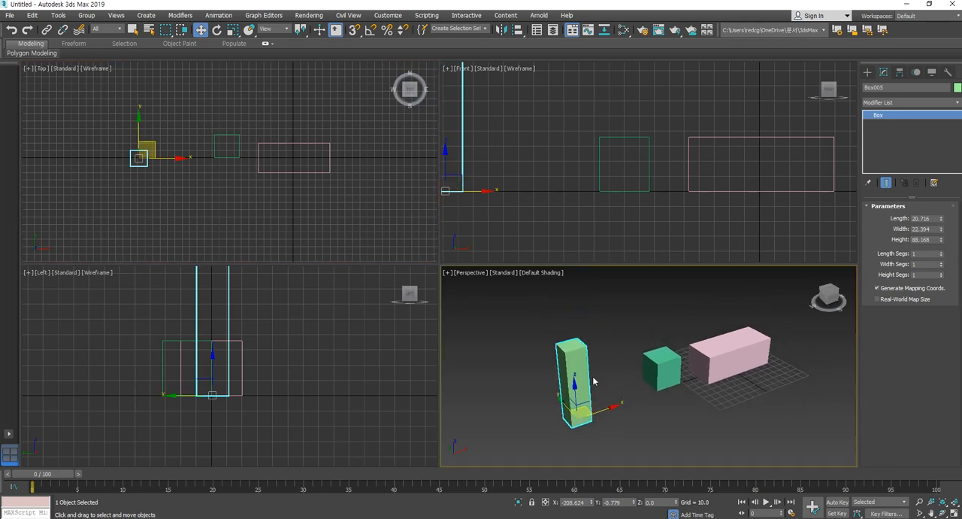
- Delete the tall box and the small green box, keeping the first pink box
middle_click(161, 173)
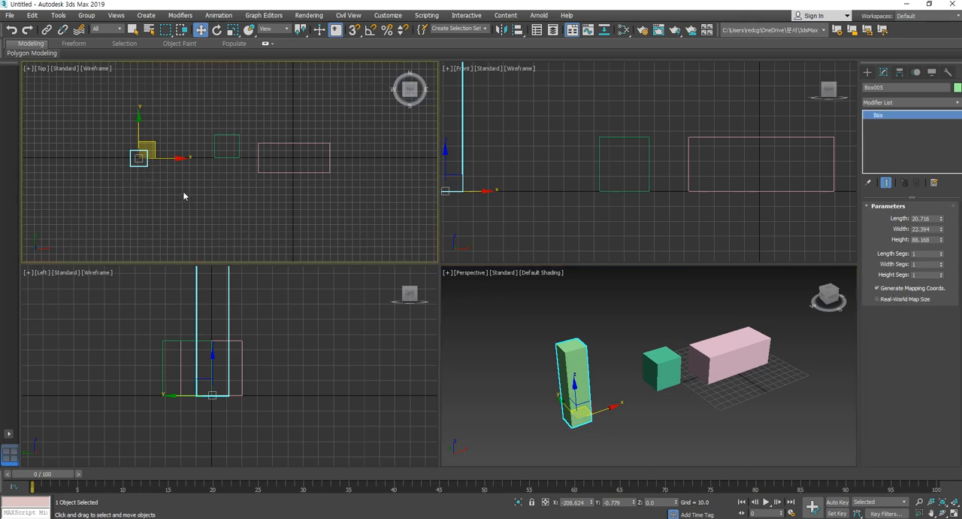
key(Delete)
middle_drag(214, 282, 229, 287)
drag(176, 89, 230, 198)
key(Delete)
middle_drag(210, 193, 206, 191)
middle_drag(272, 366, 288, 368)
scroll(268, 356, down, 3)
middle_drag(234, 154, 241, 166)
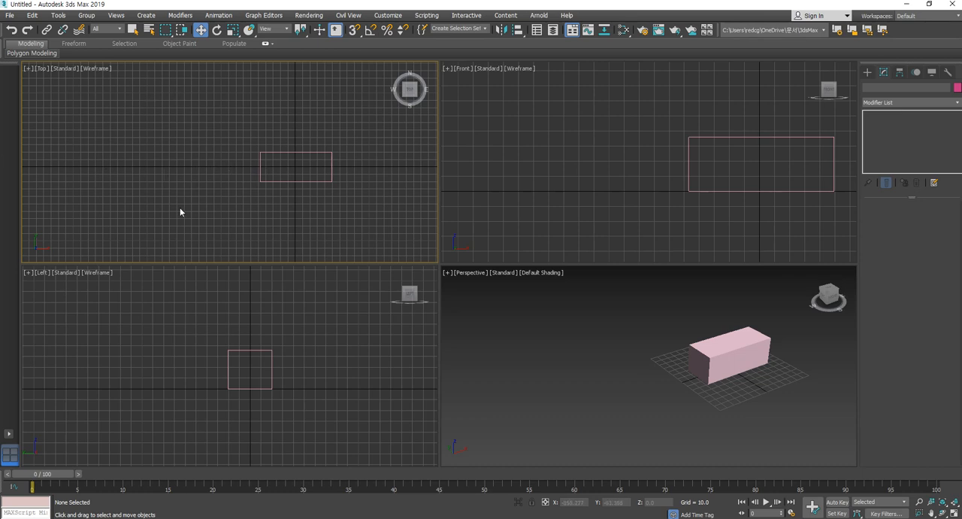
middle_drag(183, 193, 173, 185)
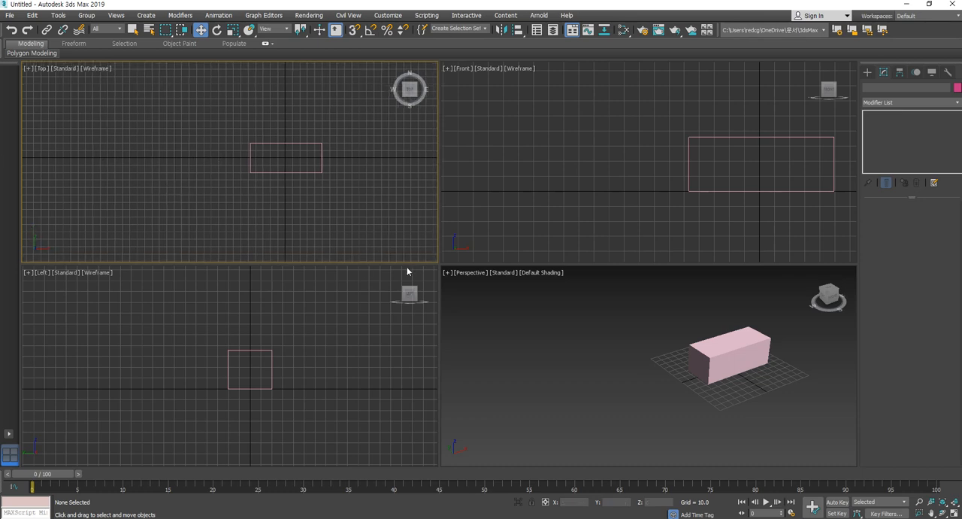
- Create a bar about 7.3 long, 10 wide and 86.5 high in the Front view, above and beside the pink box
click(870, 73)
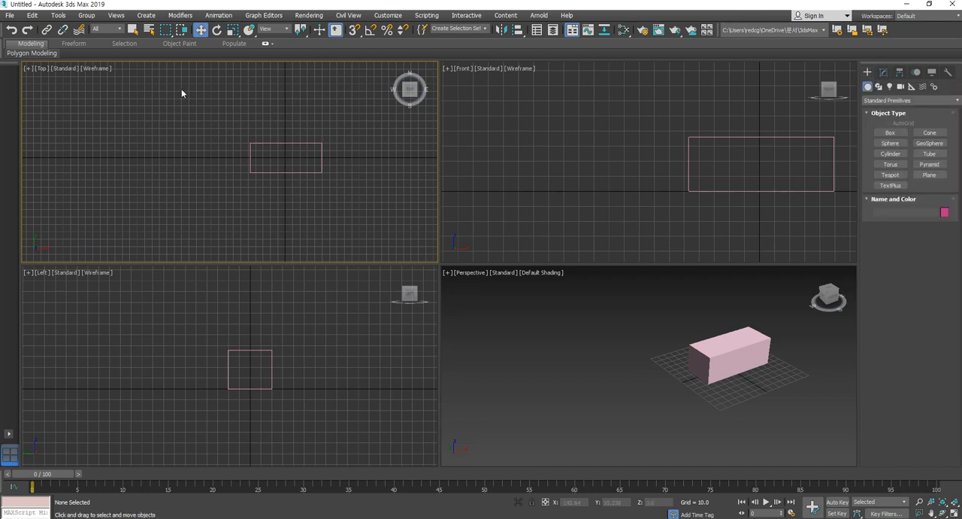
click(891, 132)
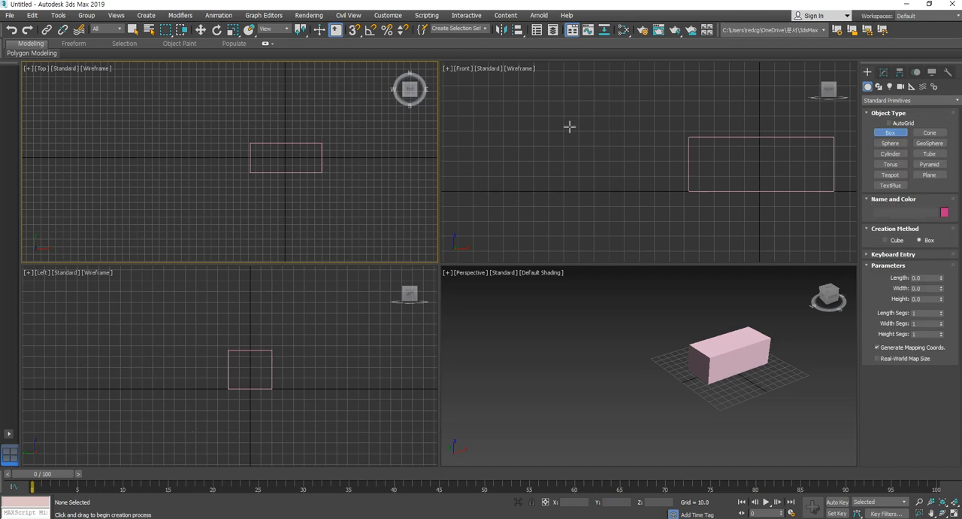
drag(569, 127, 585, 137)
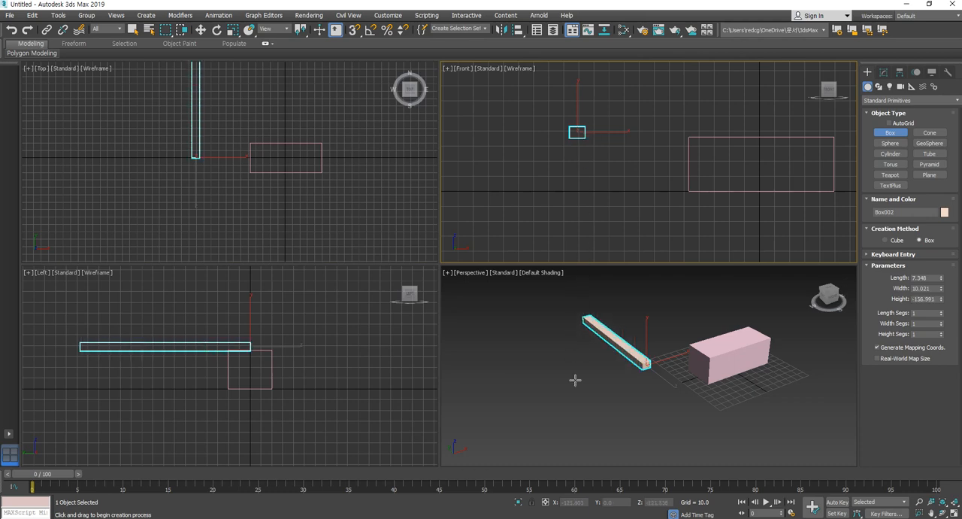
click(562, 3)
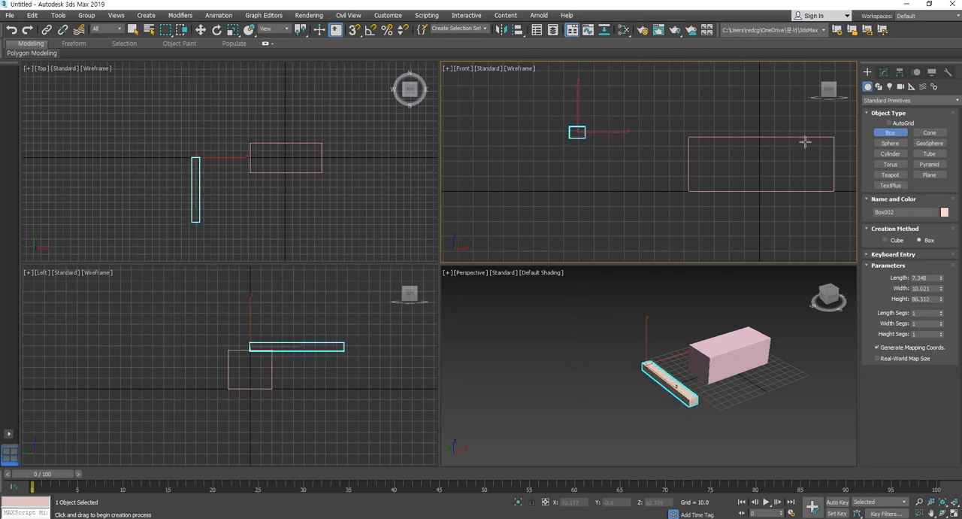
- Set the bar's height to about 166.1 and move the bar back to about Y 88.3
click(885, 74)
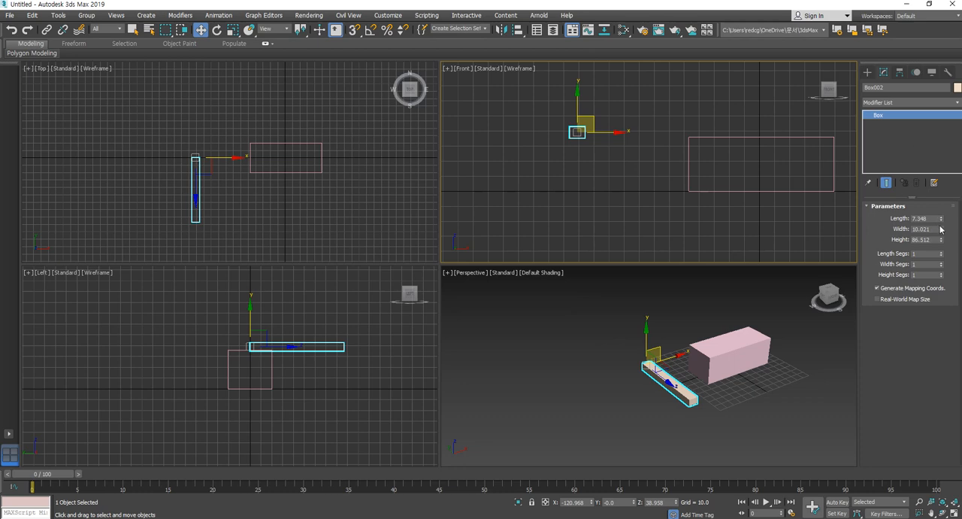
drag(942, 241, 941, 196)
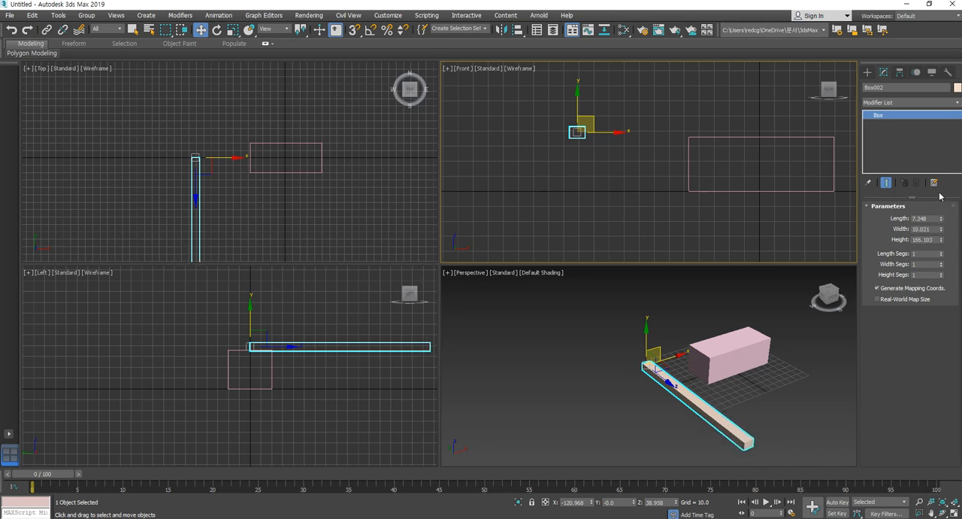
drag(210, 156, 211, 60)
middle_drag(222, 369, 242, 380)
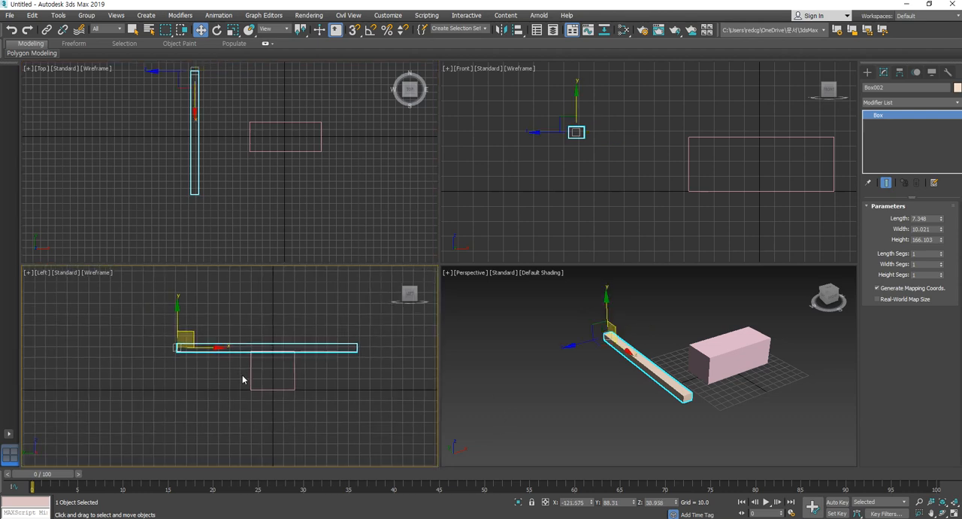
- Create a box about 28.6 long, 46.9 wide and 40.8 high in the Top view, at the pivot end of the bar
click(868, 71)
click(891, 133)
middle_drag(165, 64, 181, 113)
drag(181, 114, 217, 135)
click(215, 101)
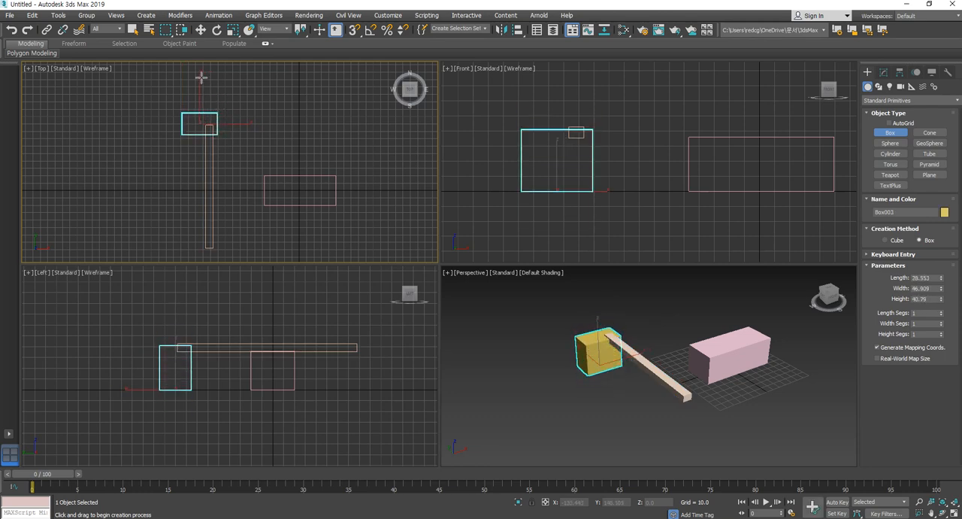
- Move the yellow box along X until it is centred on the end of the bar, and select the bar
key(w)
click(224, 102)
click(218, 120)
drag(224, 123, 238, 124)
middle_drag(340, 387, 336, 392)
middle_drag(548, 432, 541, 433)
click(596, 421)
click(645, 373)
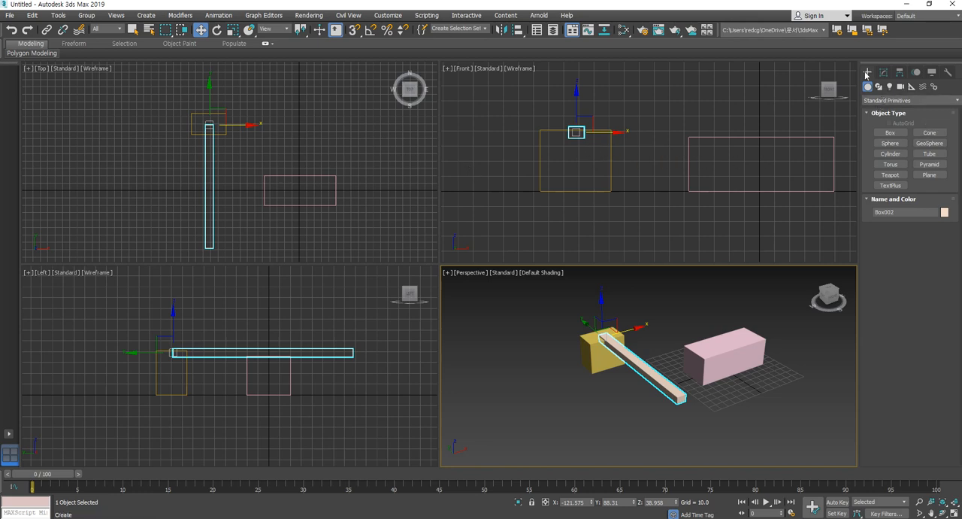
- Create a parallel bar about 168 long, 10.9 wide and 7.5 high in the Top view and raise it to about Z 58.2
click(890, 133)
drag(168, 126, 176, 252)
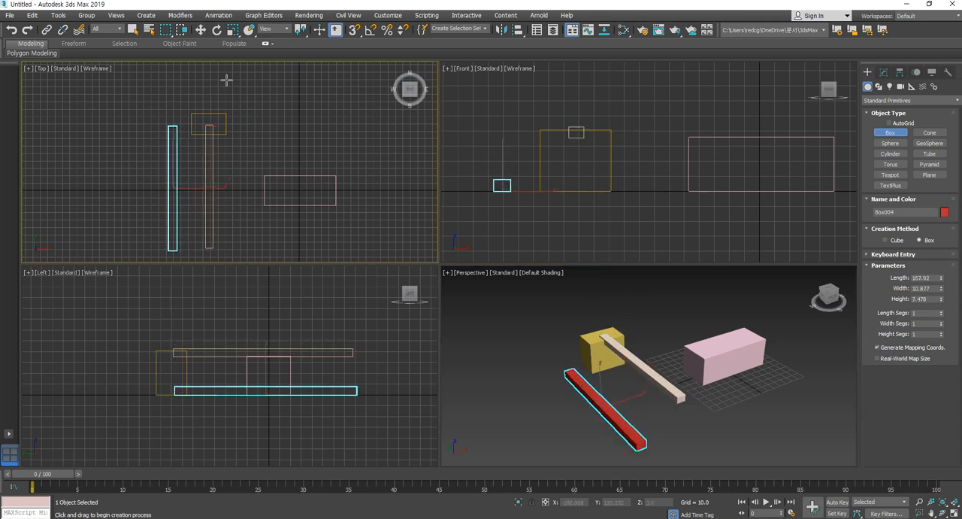
click(200, 29)
click(296, 392)
drag(266, 379, 261, 337)
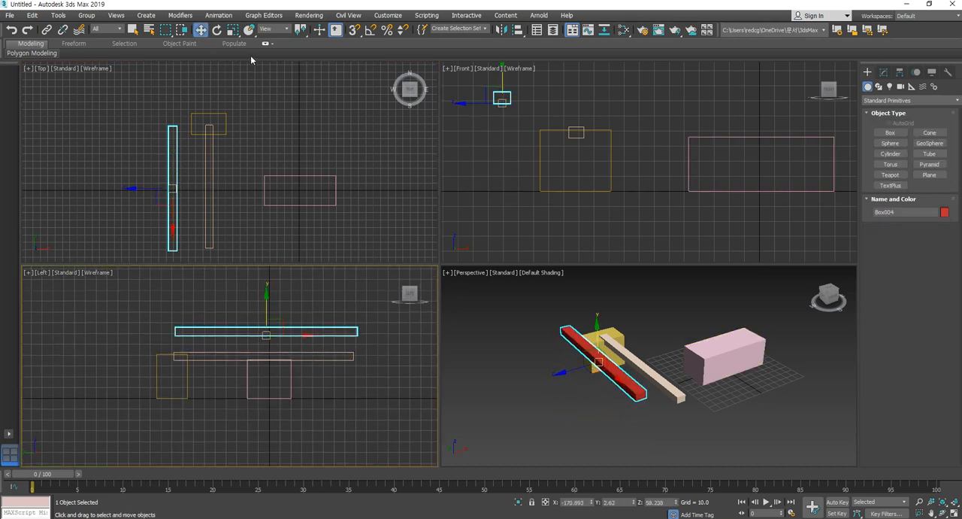
- Test-rotate the red bar and the beige bar in the Left view to compare their pivots, undoing each rotation
click(217, 29)
drag(296, 314, 280, 291)
key(ctrl+z)
click(336, 360)
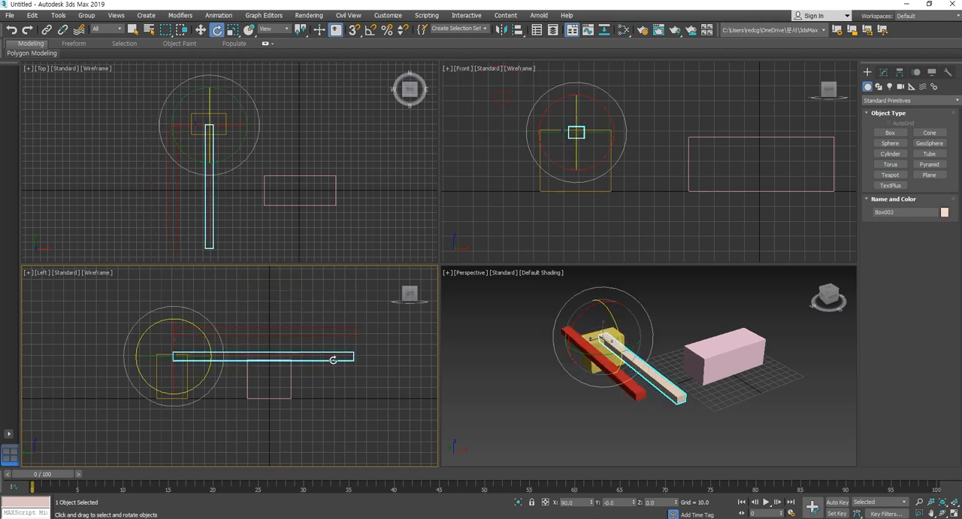
mouse_move(200, 331)
mouse_down()
mouse_move(203, 278)
mouse_move(197, 313)
mouse_up()
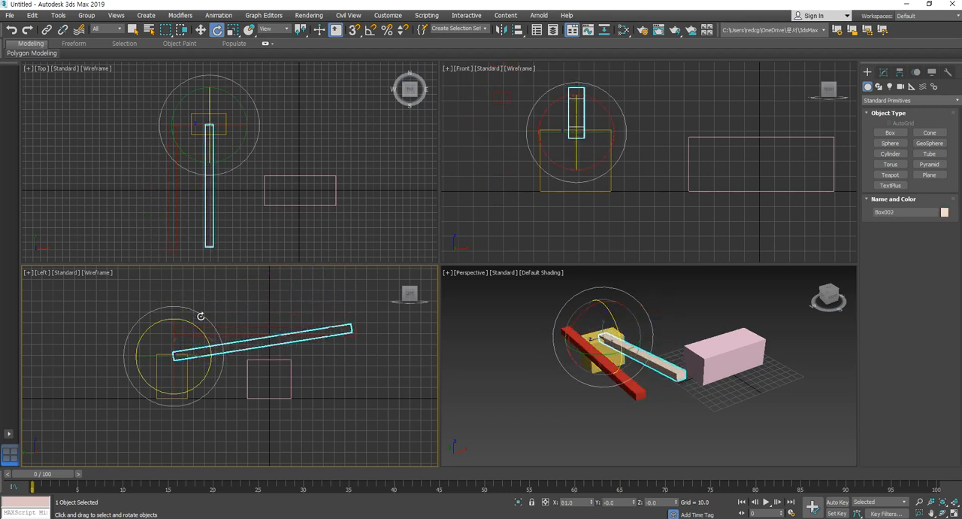
key(ctrl+z)
- Move only the red bar's pivot to the bar's end, at about Y 85.5, Z 60.5, using Affect Pivot Only
click(370, 426)
click(328, 335)
click(200, 30)
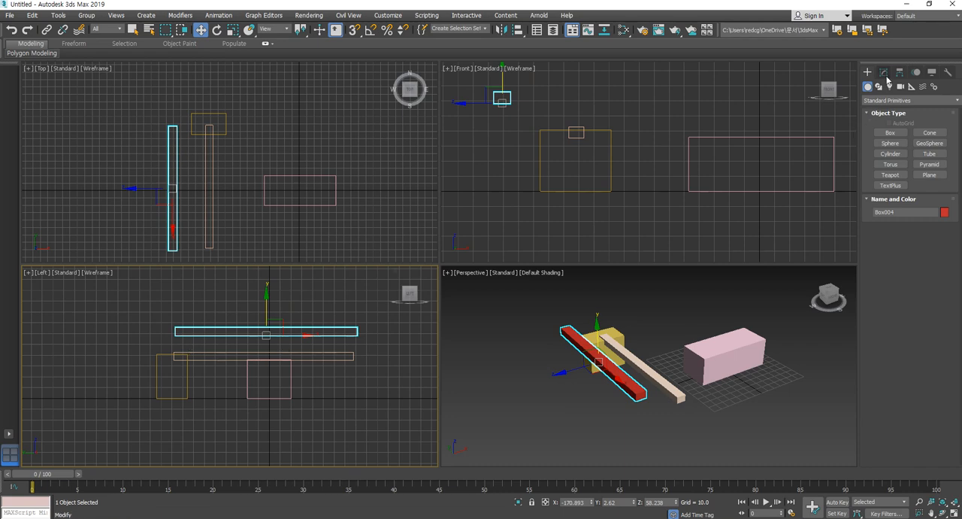
click(900, 72)
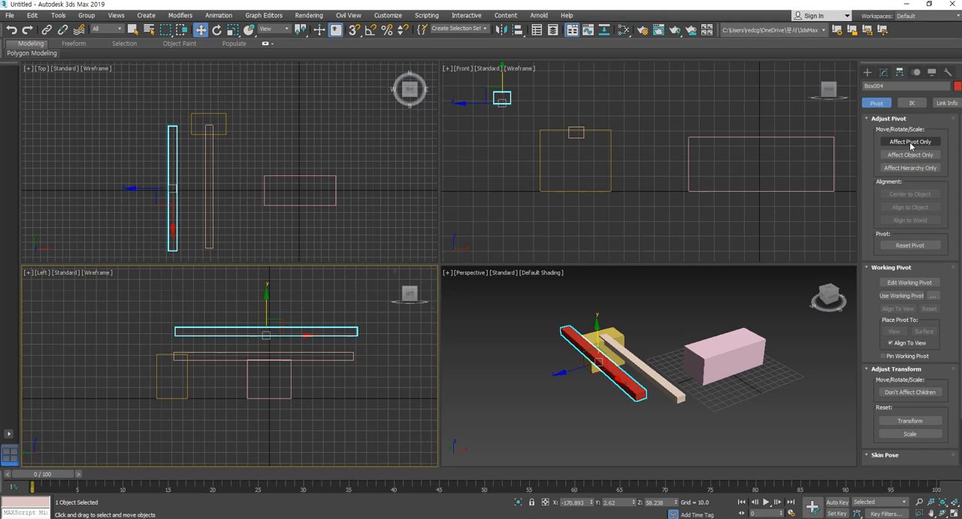
click(911, 142)
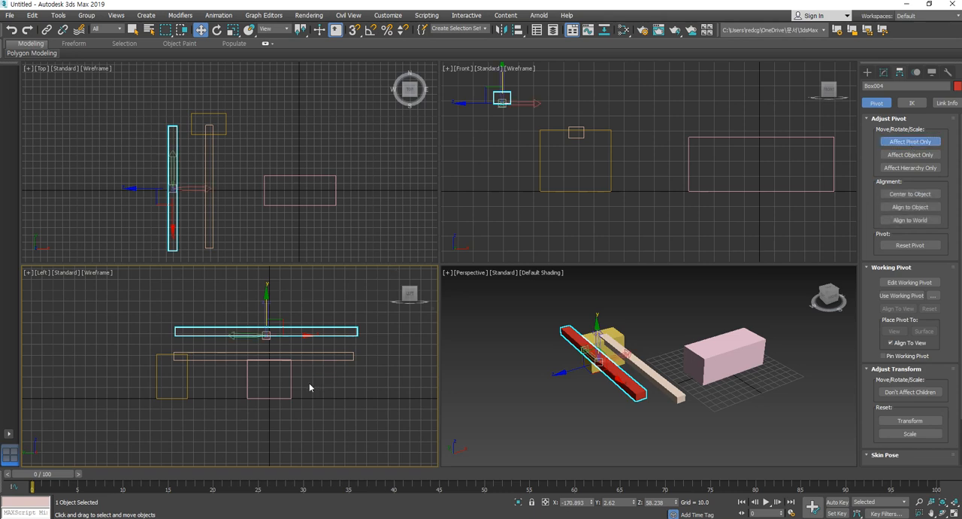
drag(274, 325, 187, 317)
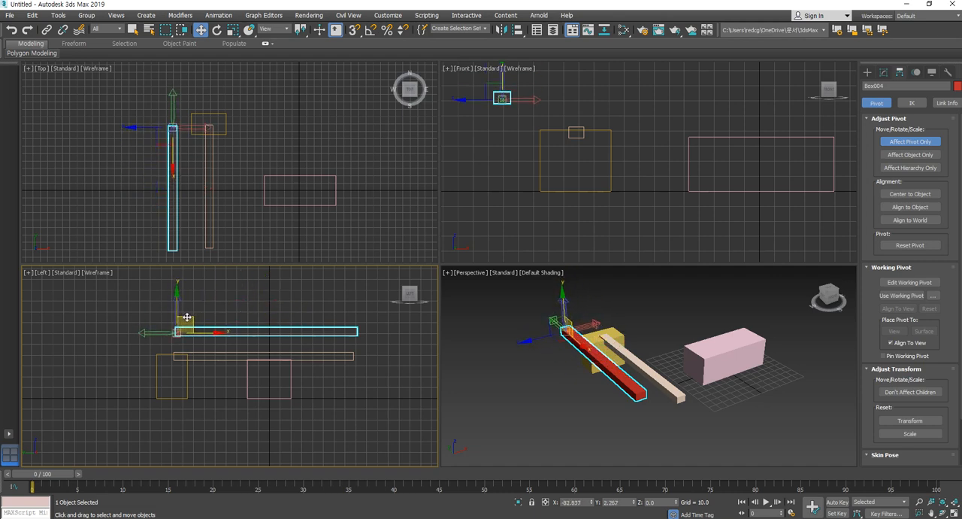
click(916, 142)
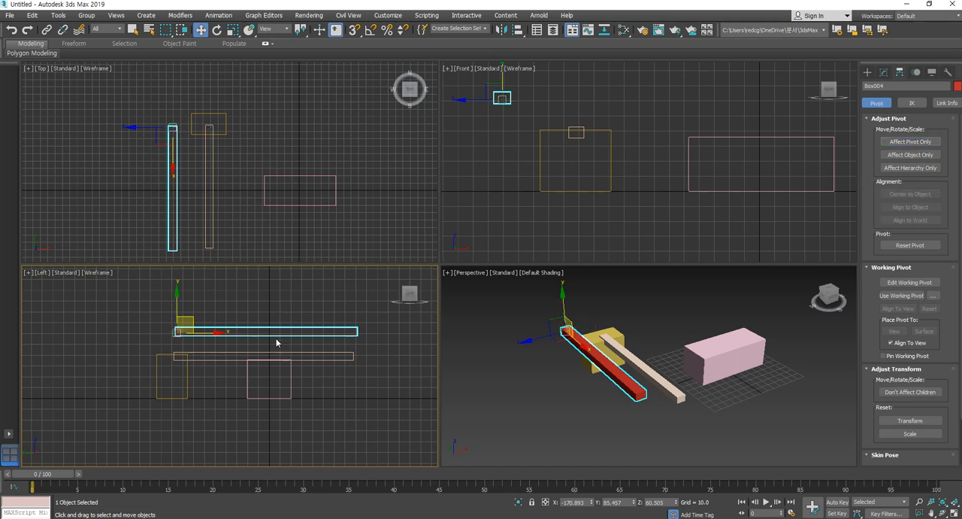
- Centre the red bar's pivot to the object and shift only the pivot along the bar to its end at about Y 85.5
click(910, 143)
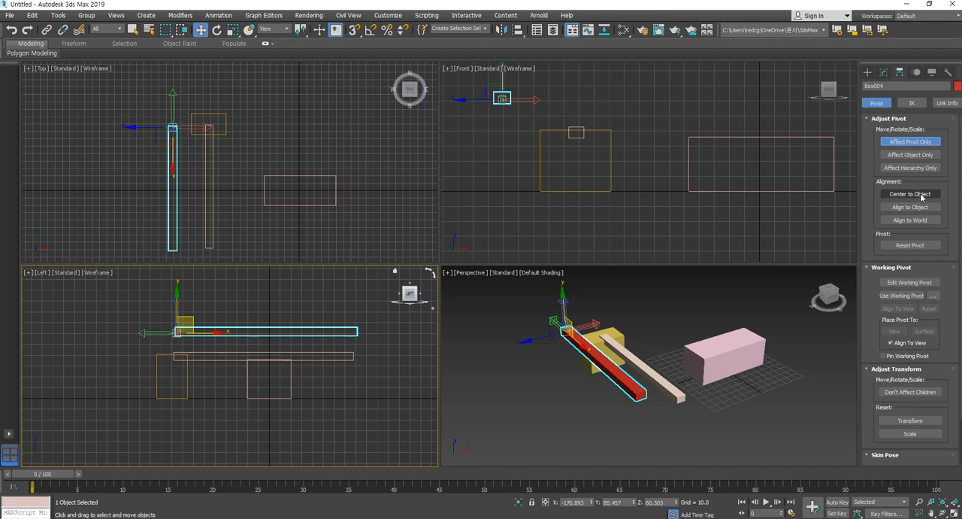
click(912, 194)
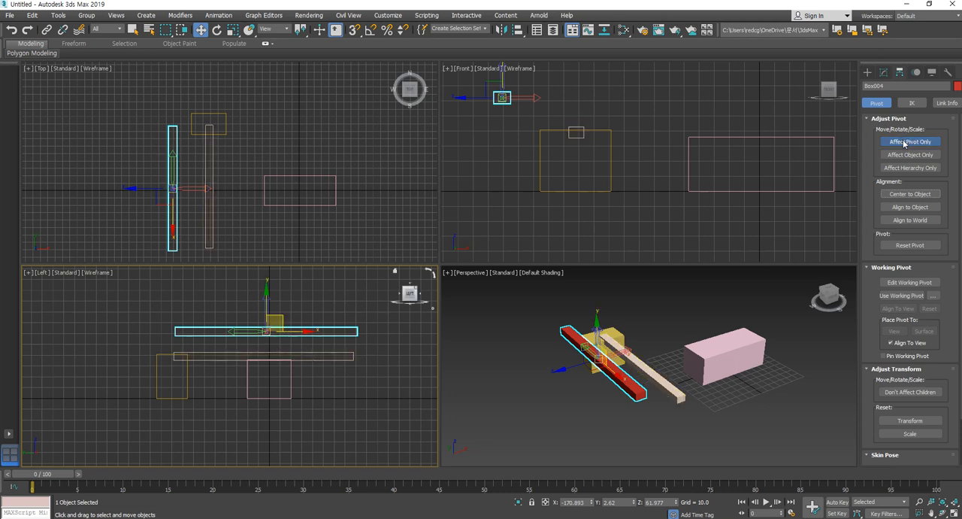
drag(300, 331, 212, 331)
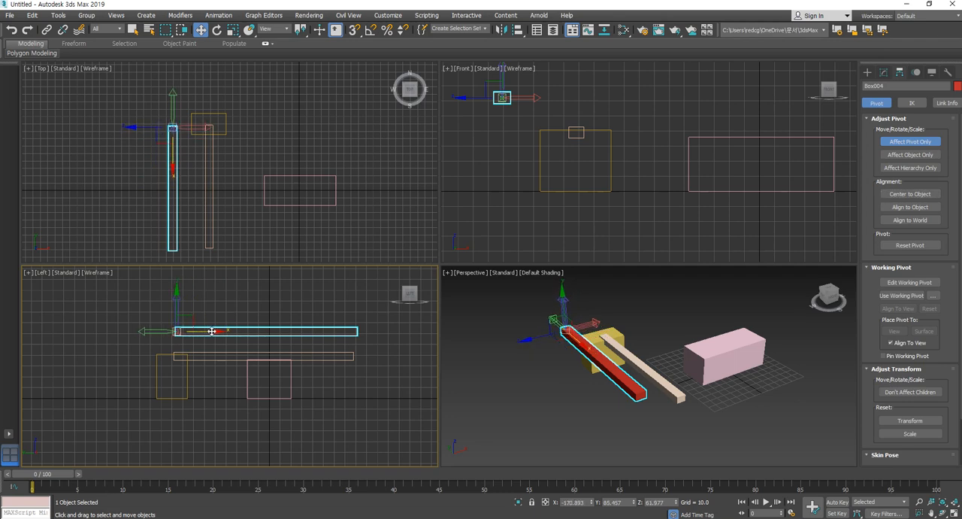
click(918, 143)
- Compare the pivots at the ends of the red and beige bars, selecting each bar with the Move tool
click(250, 339)
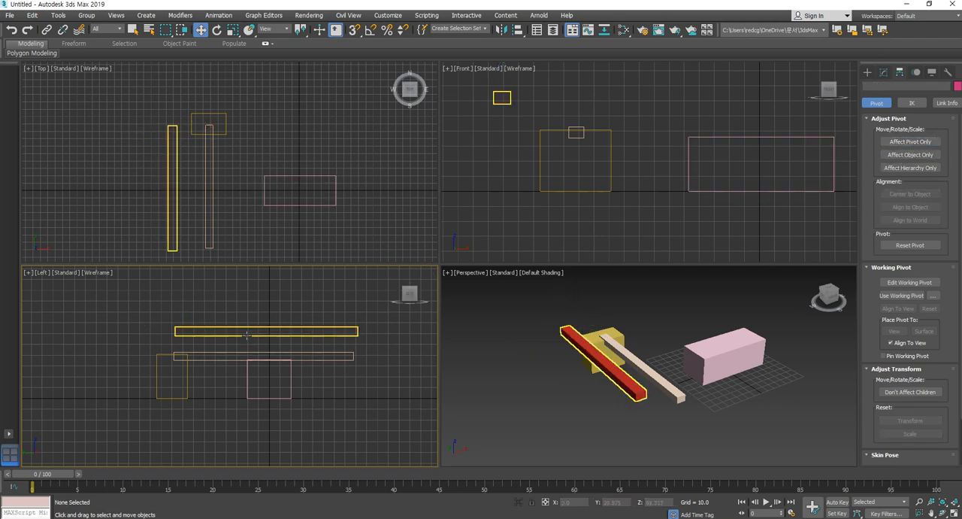
click(246, 335)
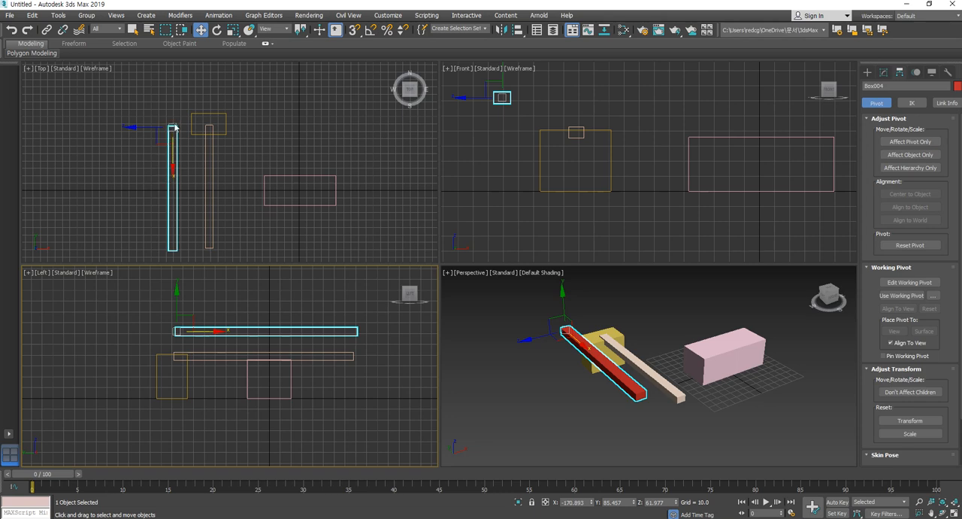
click(203, 187)
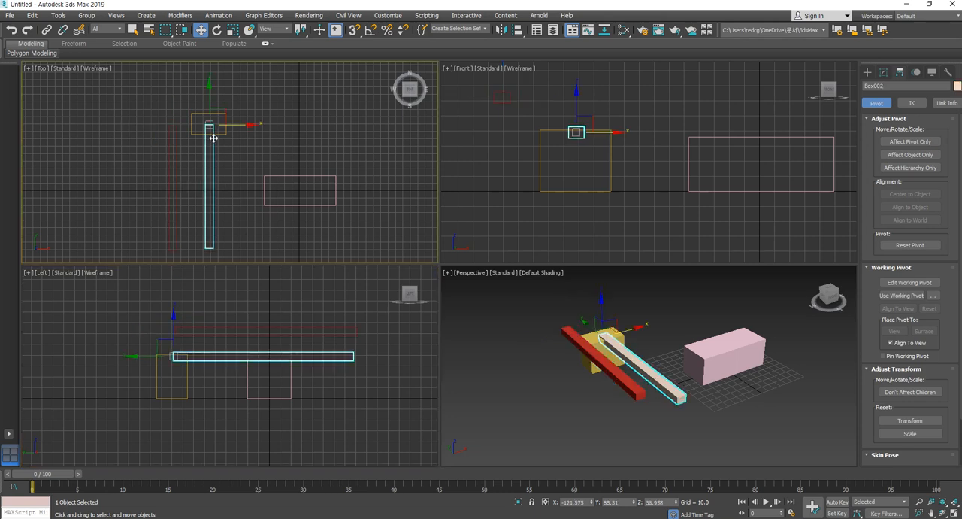
- Undo the latest changes and delete the red bar from the scene
key(ctrl+z)
key(ctrl+z)
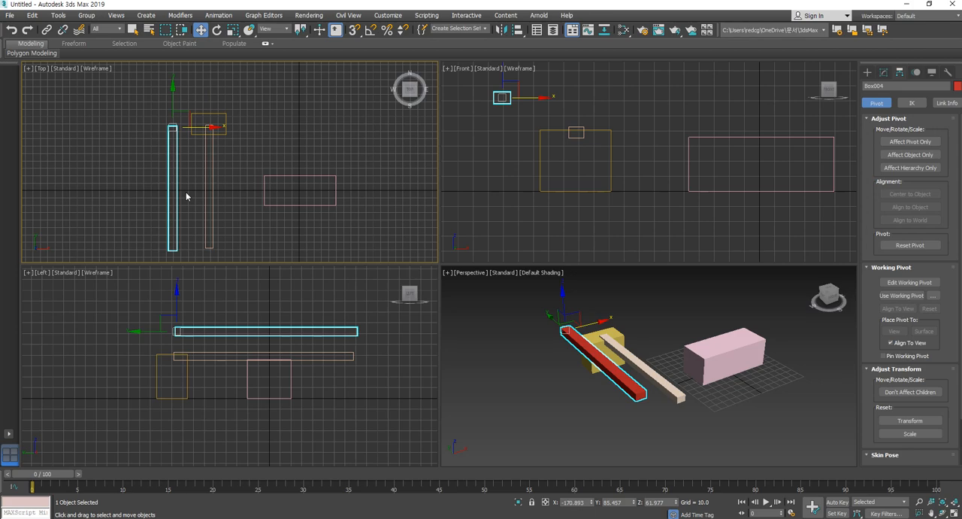
middle_drag(324, 416, 332, 420)
alt+middle_drag(698, 368, 636, 405)
scroll(216, 196, down, 3)
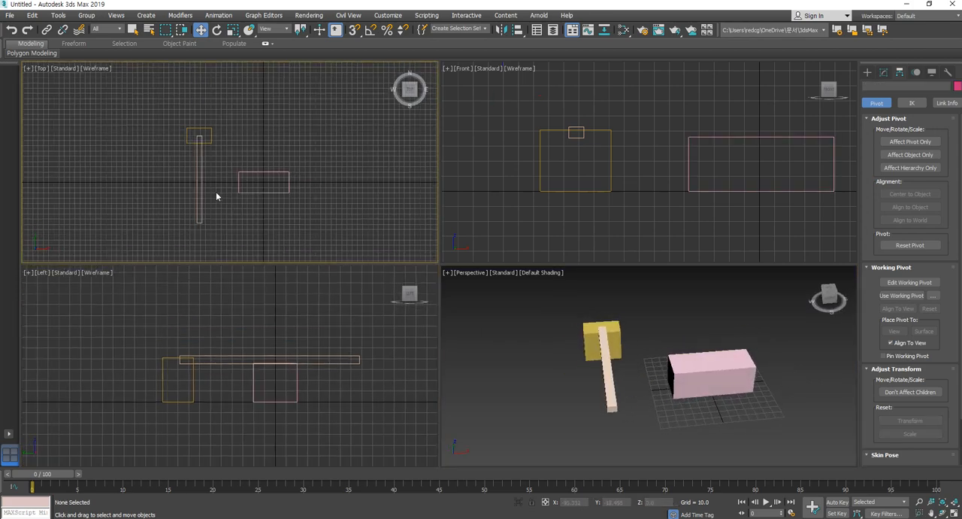
- Create a ground plane about 228 long and 665 wide in the Top view, spanning beneath the yellow box, beige bar and pink box
click(868, 72)
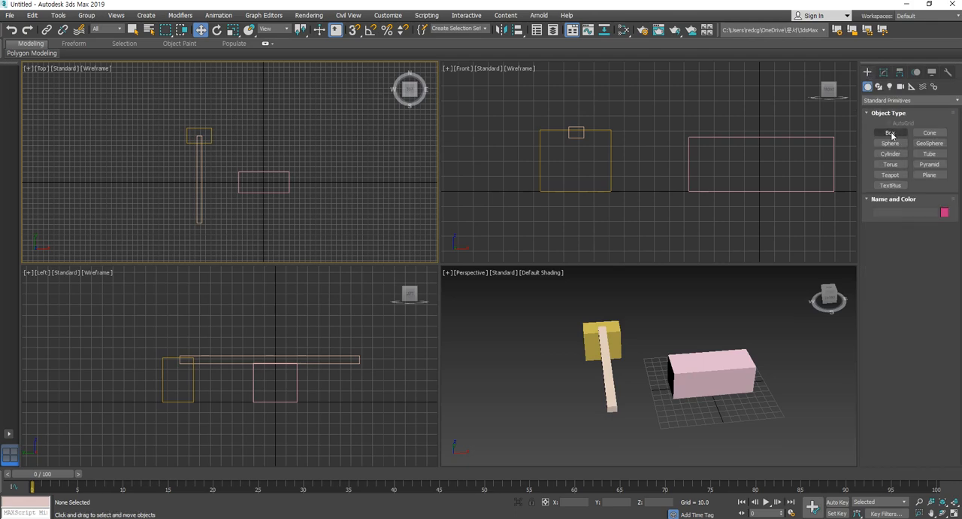
click(930, 174)
scroll(281, 164, down, 2)
drag(114, 135, 360, 218)
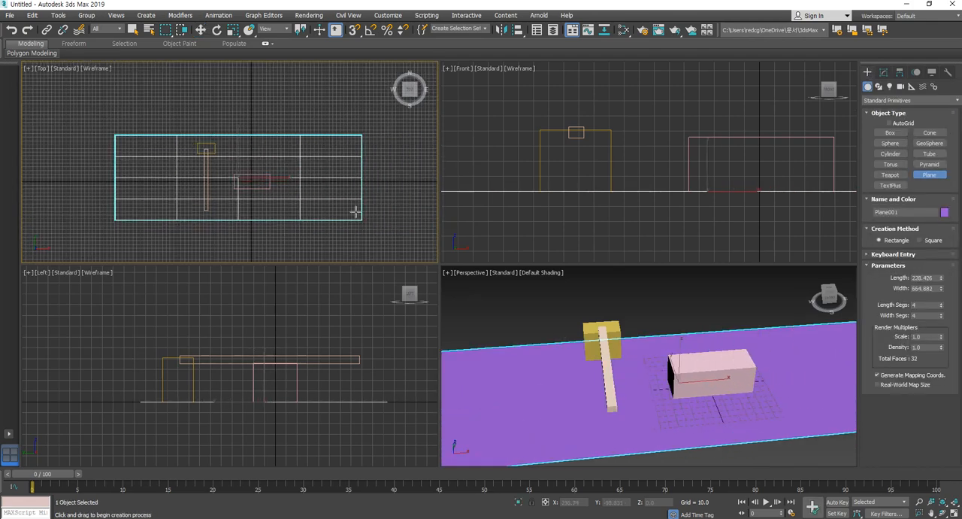
click(203, 33)
key(z)
scroll(630, 385, up, 2)
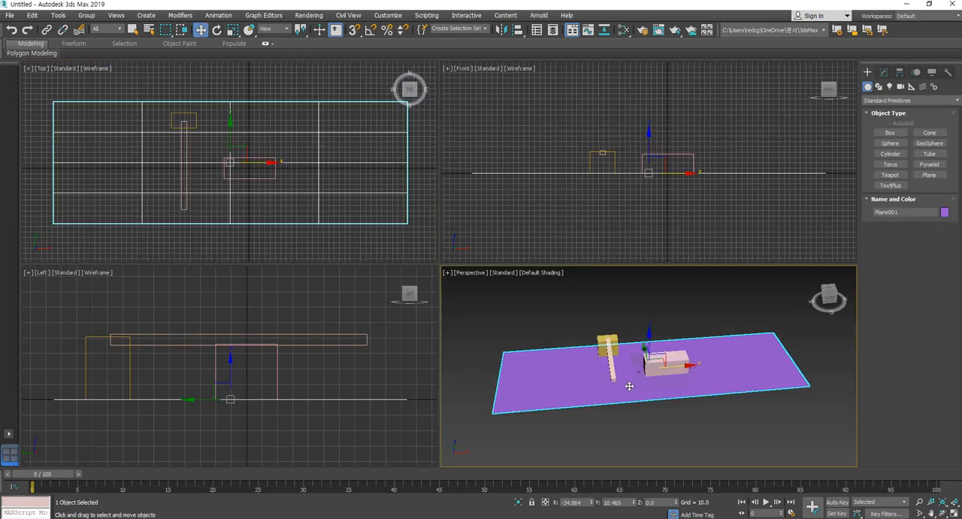
middle_drag(722, 411, 712, 410)
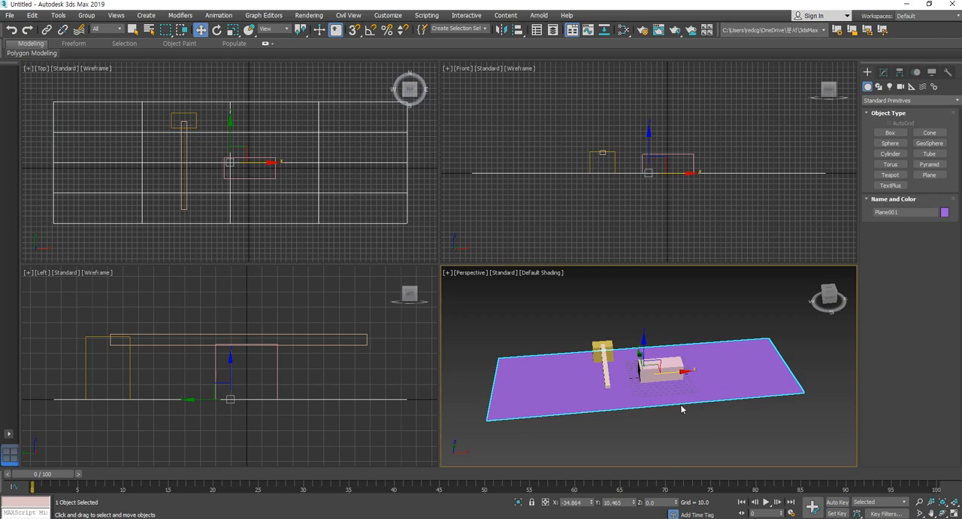
- Move the pink box along X in the Top view to the far end of the plane, at about X 275.6, and deselect it
click(665, 372)
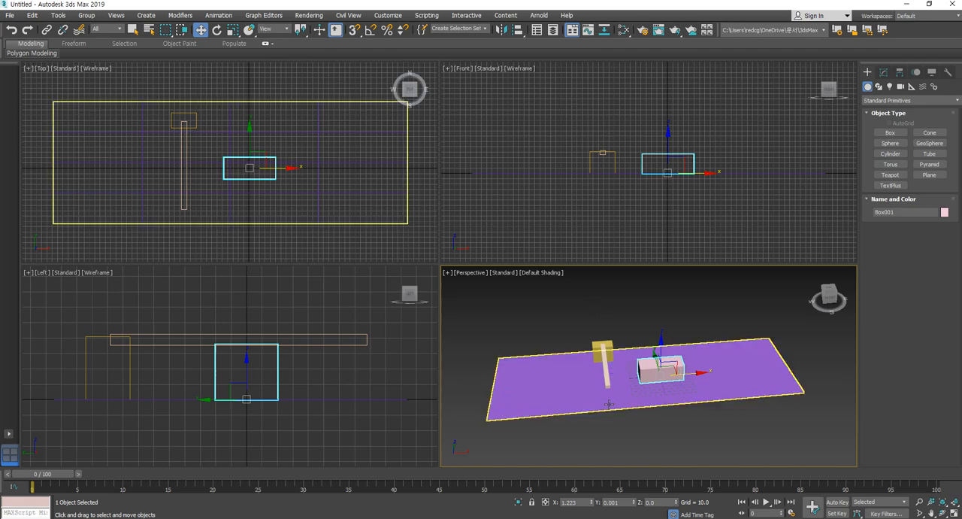
middle_drag(630, 407, 701, 382)
scroll(665, 390, up, 3)
scroll(701, 384, down, 3)
click(701, 408)
click(696, 367)
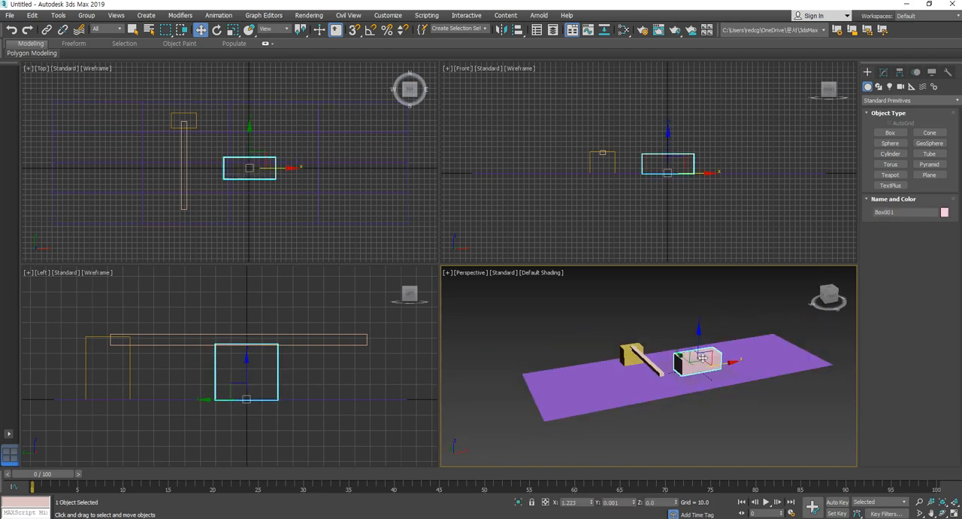
right_click(282, 178)
drag(282, 171, 428, 167)
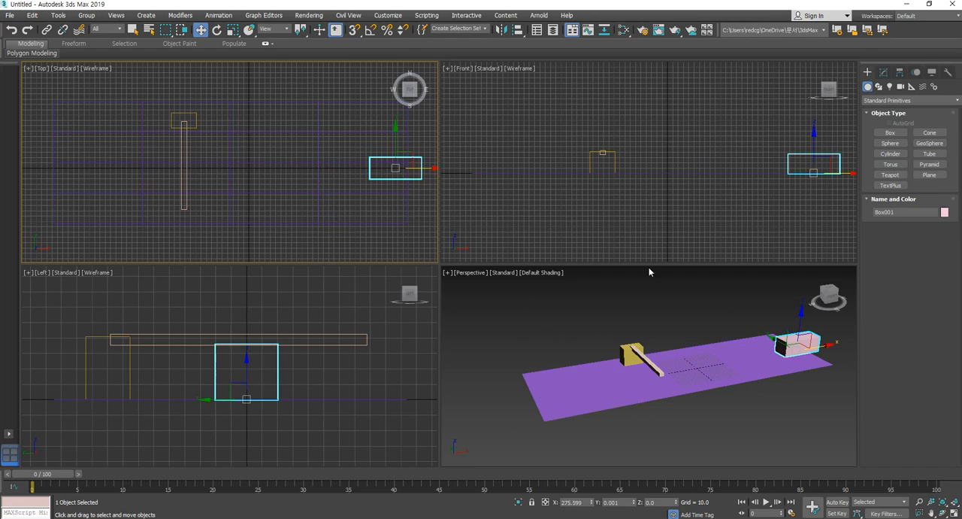
click(644, 435)
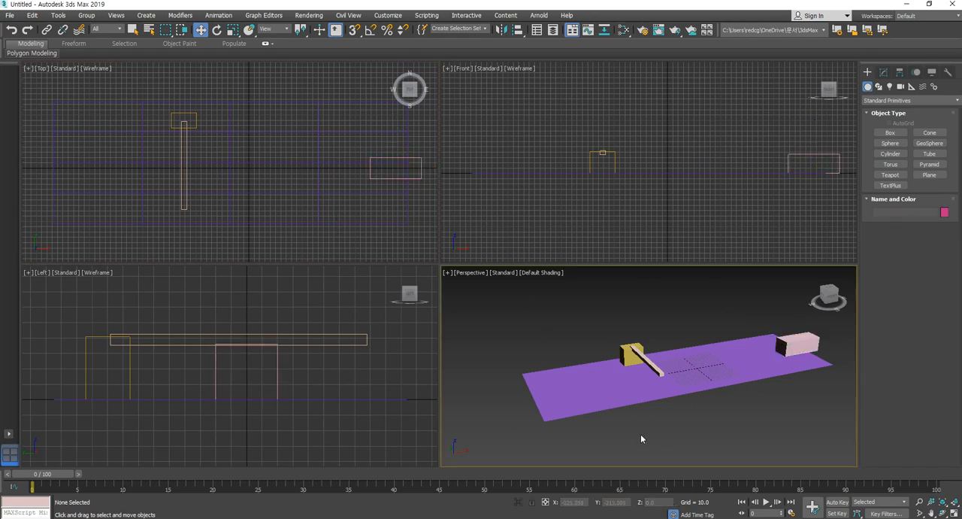
- Turn on Auto Key and, at frame 20, move the pink box along X to about -15.8, close to the beige bar
click(838, 502)
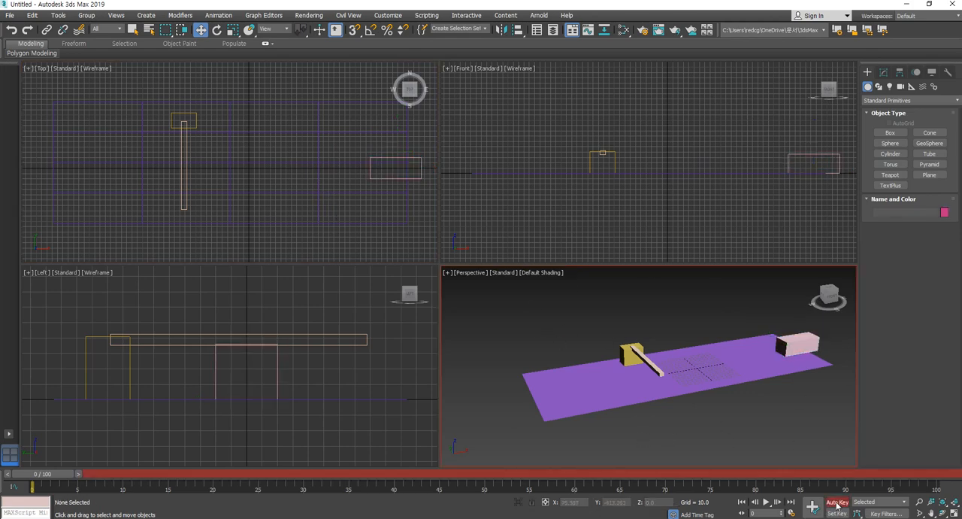
middle_drag(643, 323, 623, 324)
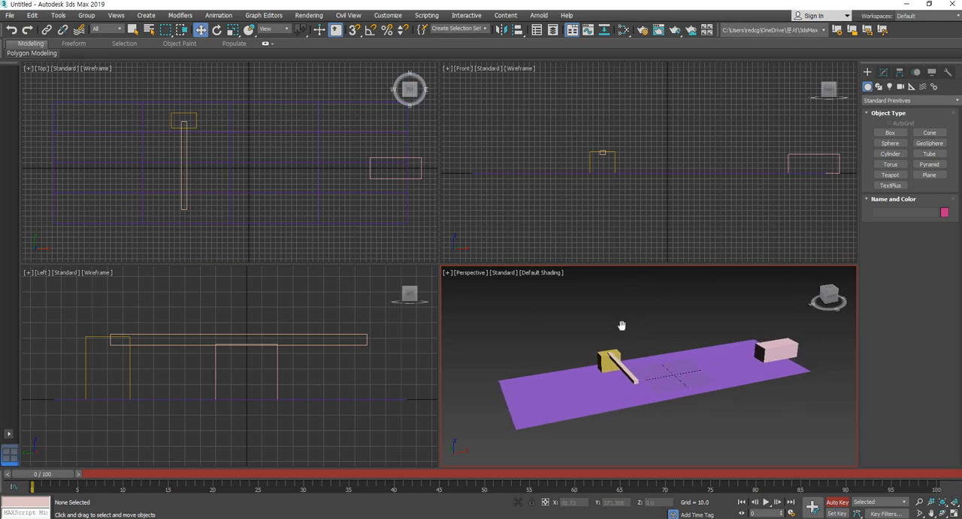
click(793, 374)
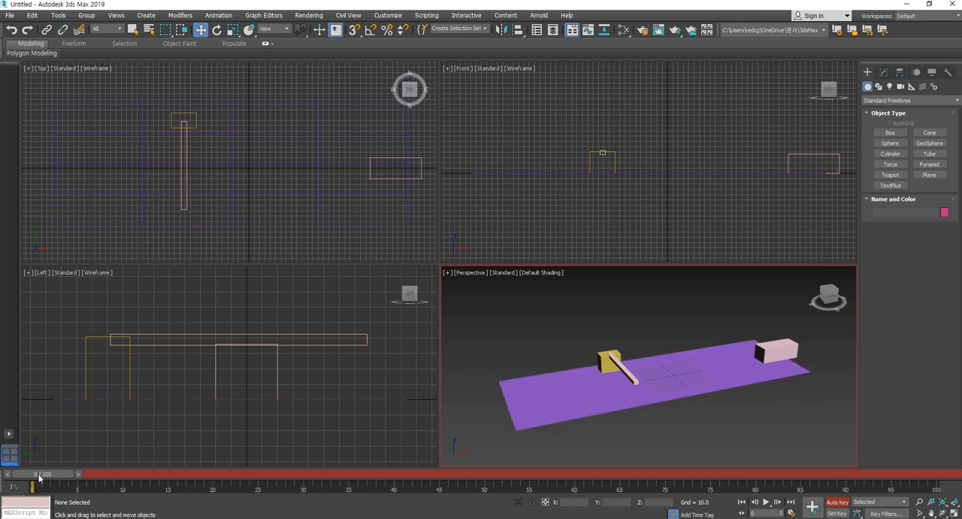
drag(47, 478, 223, 483)
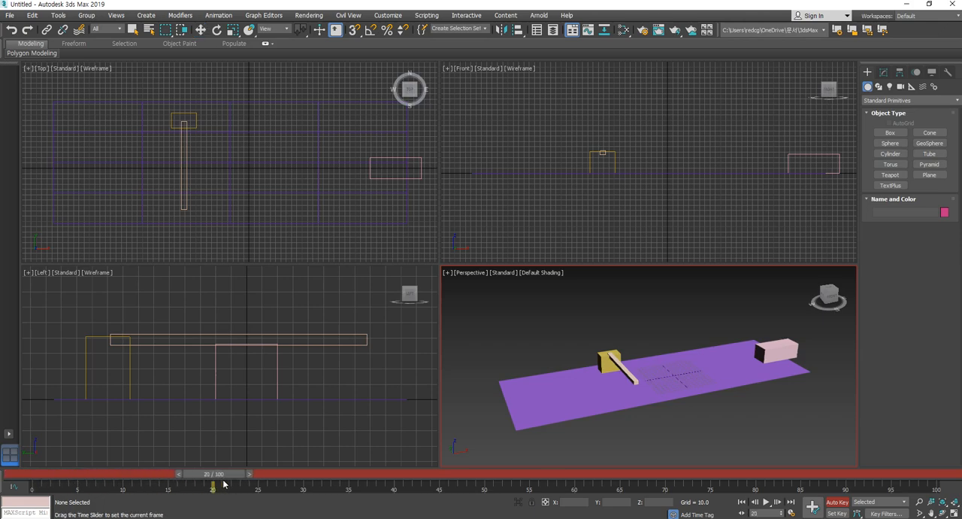
key(w)
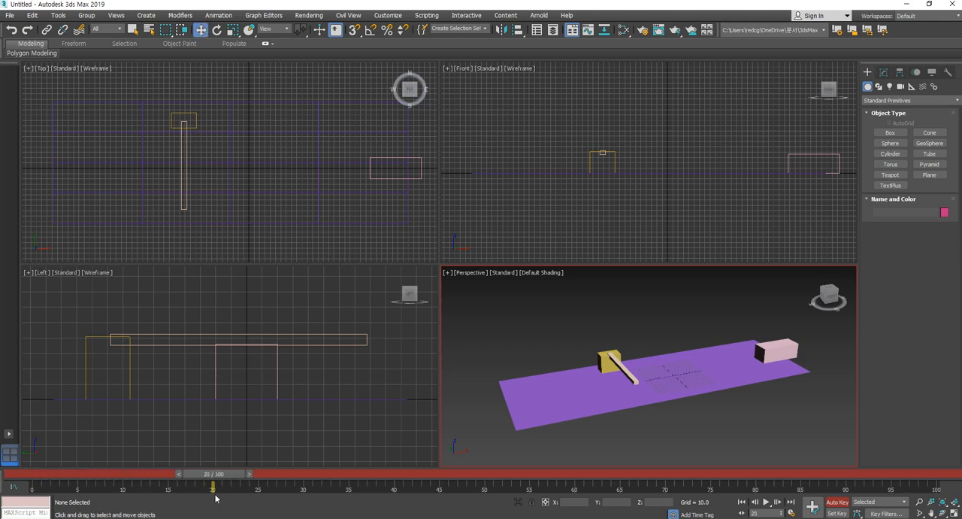
click(782, 346)
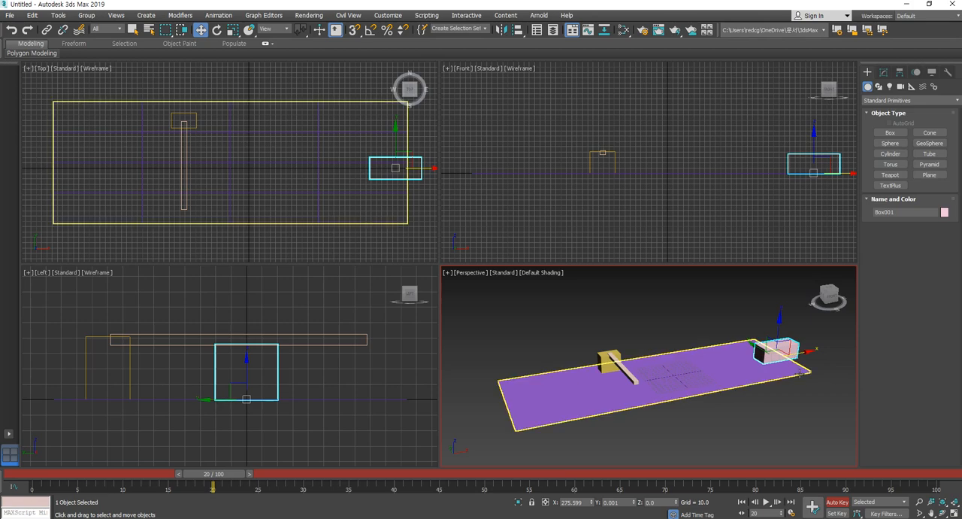
drag(807, 351, 700, 365)
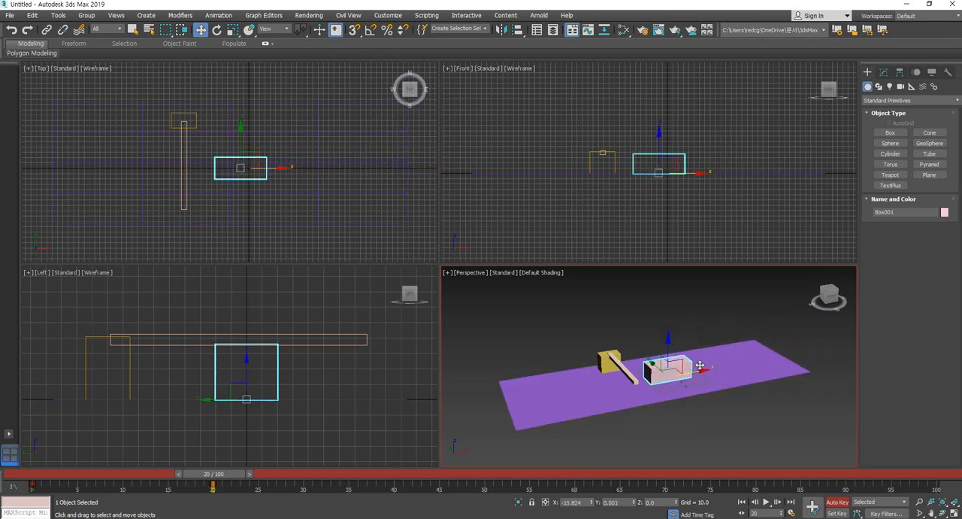
mouse_move(224, 478)
mouse_down()
mouse_move(43, 479)
mouse_move(231, 486)
mouse_move(43, 476)
mouse_move(213, 479)
mouse_up()
key(w)
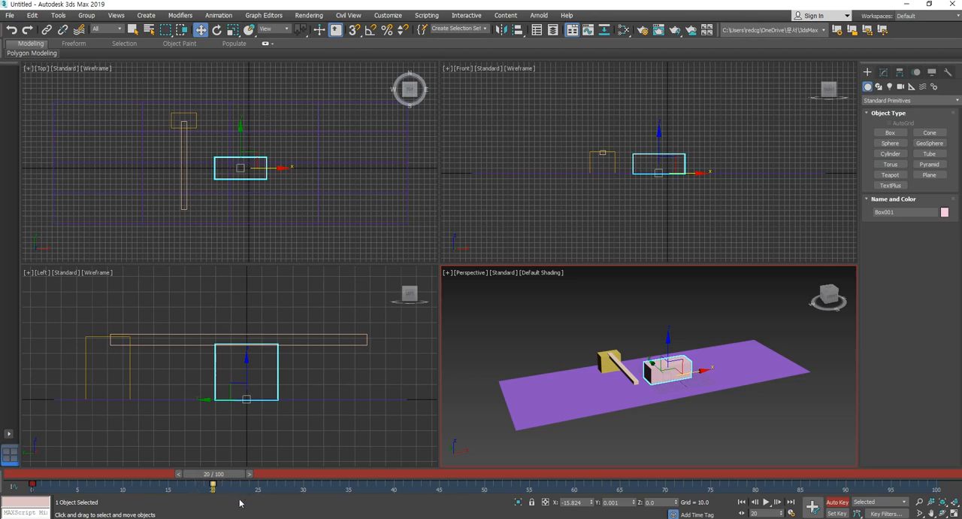
- Copy the pink box's frame 20 key to frame 50 and scrub the timeline to check the motion
shift+drag(212, 487, 485, 501)
click(451, 491)
drag(477, 489, 502, 495)
drag(245, 496, 188, 496)
drag(444, 493, 522, 499)
drag(236, 478, 213, 479)
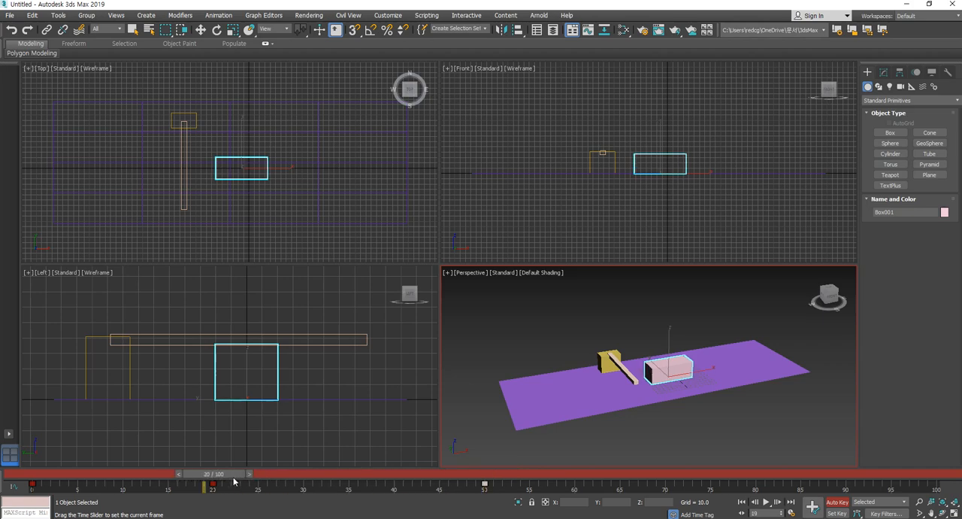
key(w)
- Test-rotate the beige bar upward at frame 20, undo the rotation, and turn on Angle Snap
click(588, 348)
click(615, 367)
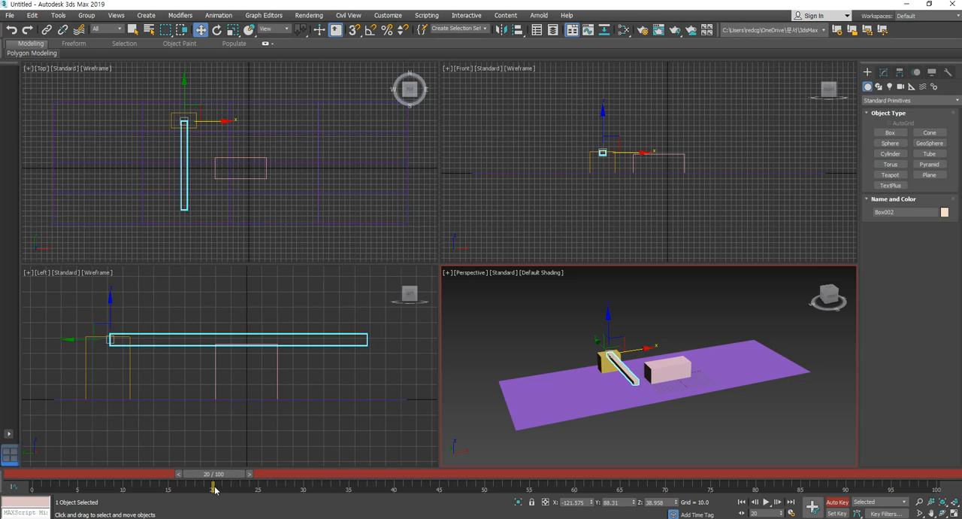
click(217, 30)
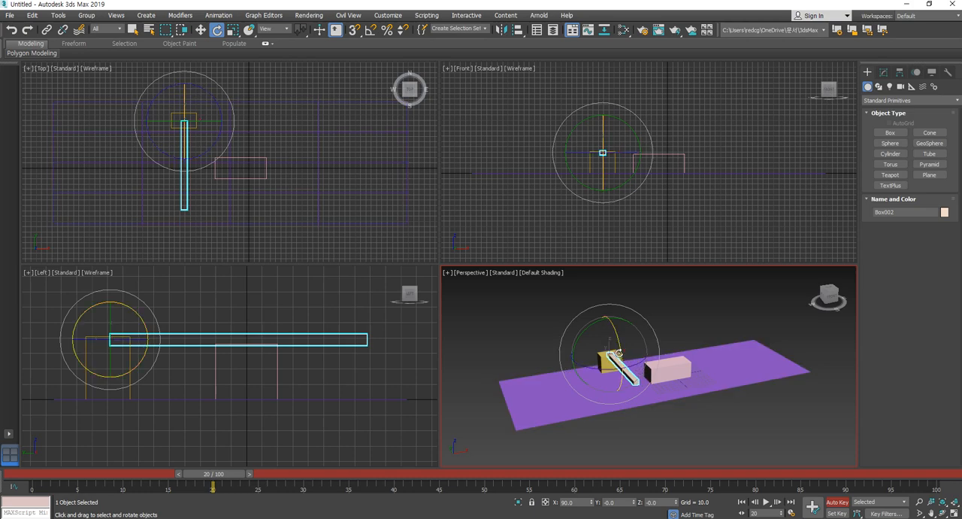
drag(618, 354, 618, 334)
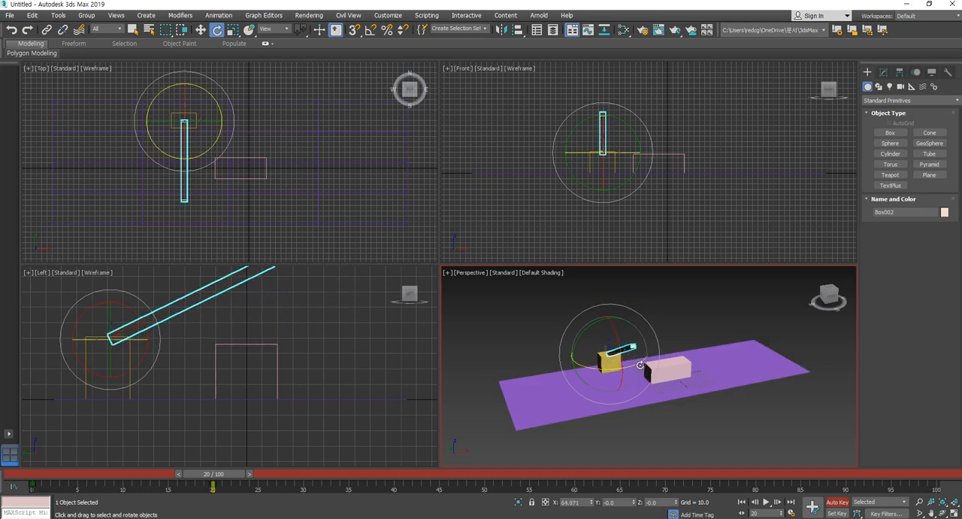
key(ctrl+z)
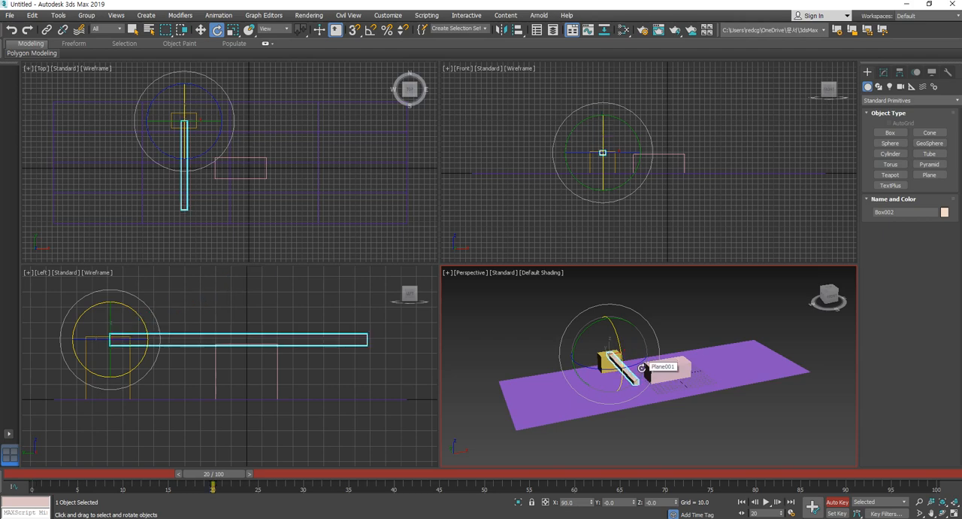
click(371, 31)
click(370, 30)
- Rotate the beige bar upward to X 30 in the Left view at frame 20 and scrub through its motion
middle_drag(599, 420, 638, 446)
middle_drag(169, 337, 215, 373)
scroll(231, 379, down, 2)
drag(188, 368, 180, 343)
mouse_move(234, 479)
mouse_down()
mouse_move(39, 479)
mouse_move(237, 480)
mouse_up()
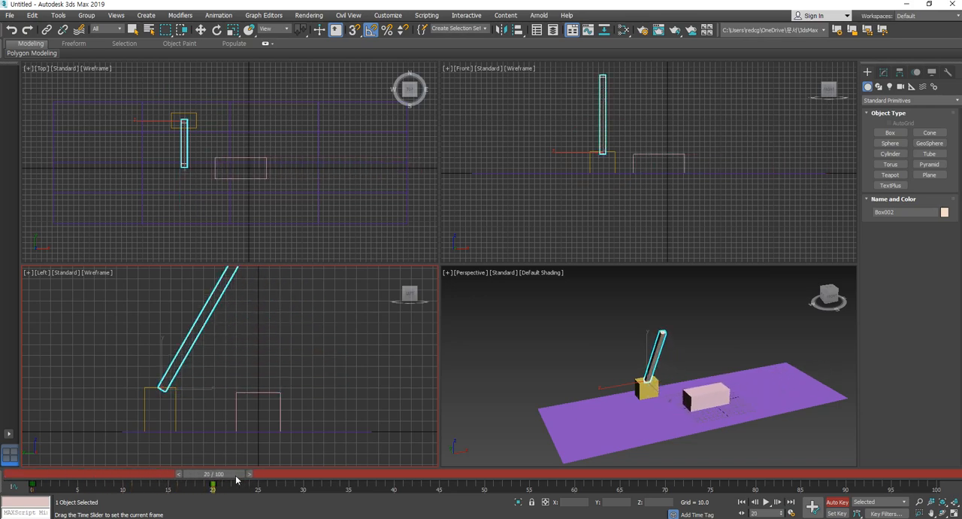
key(e)
scroll(563, 415, down, 3)
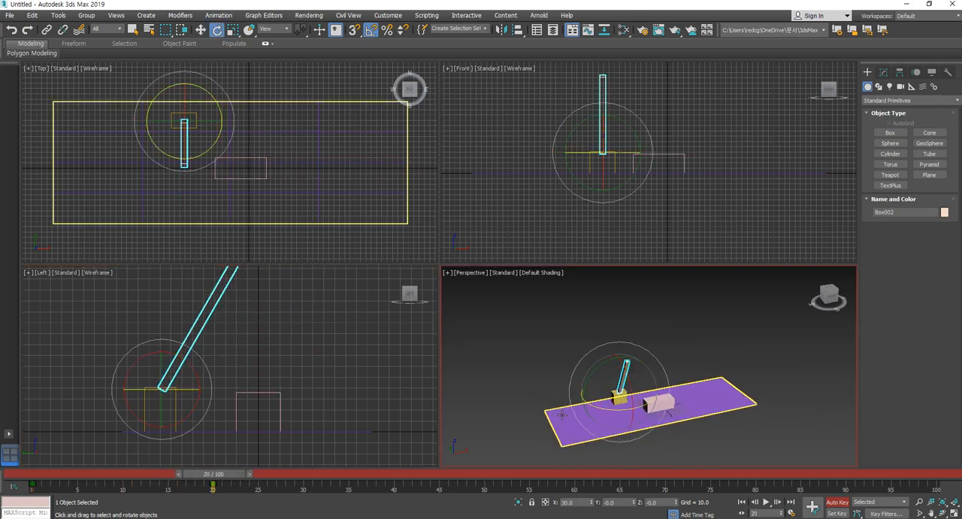
scroll(565, 402, up, 2)
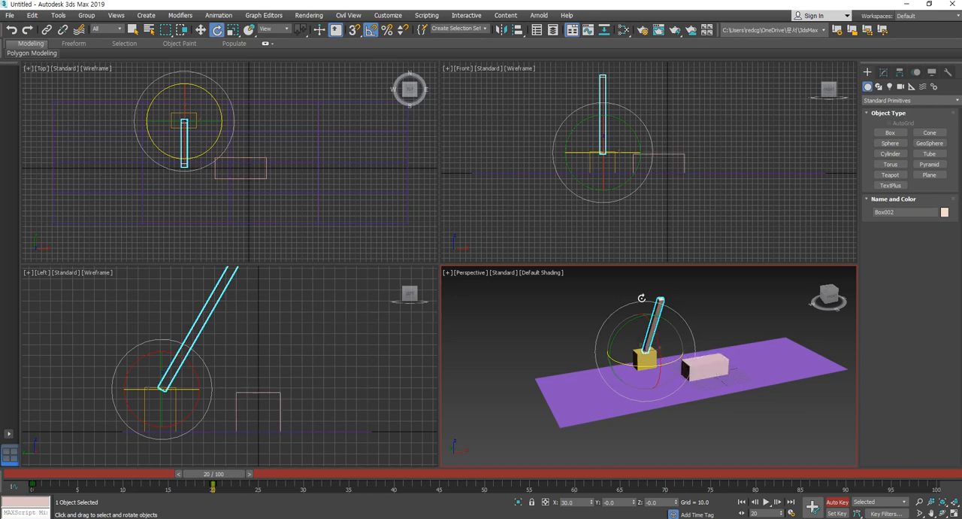
mouse_move(228, 474)
mouse_down()
mouse_move(17, 476)
mouse_move(229, 478)
mouse_up()
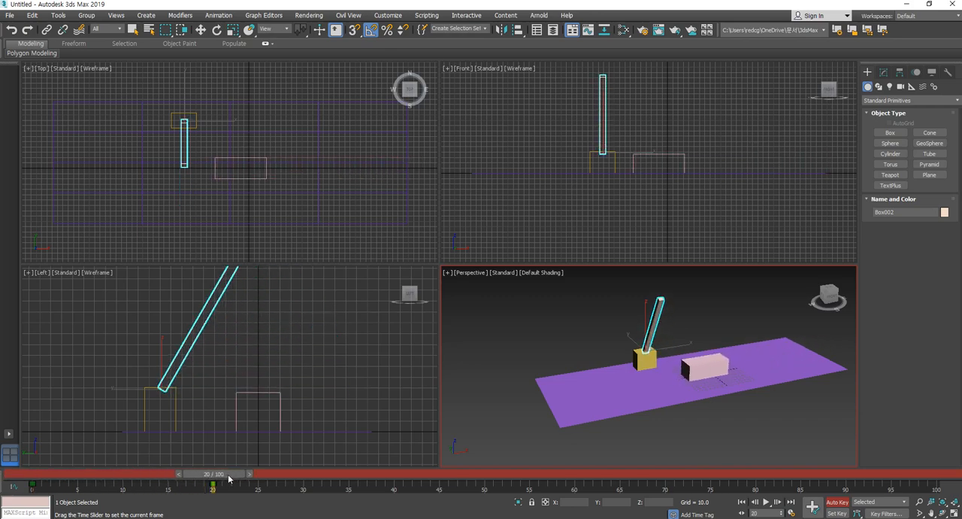
key(e)
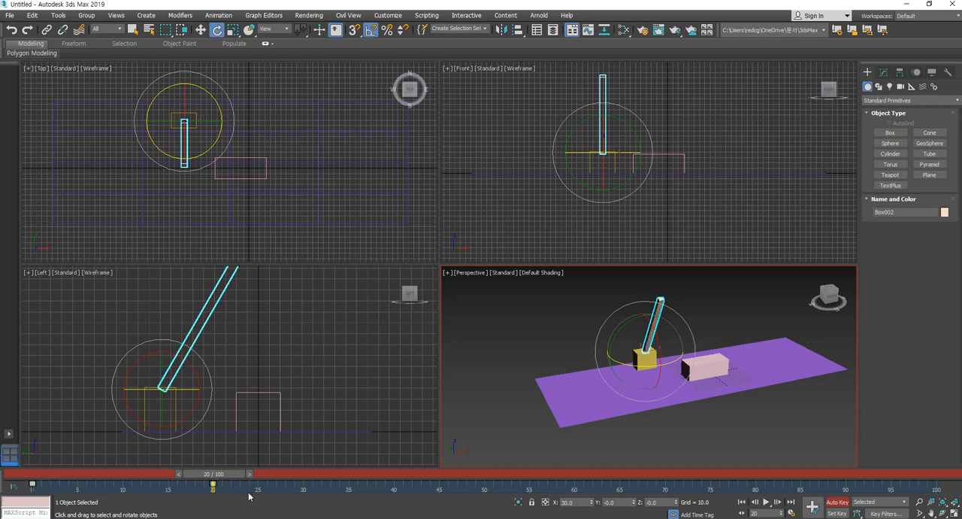
- Move the beige bar's frame 20 key to frame 40 and copy its frame 0 key to frame 20
drag(211, 486, 393, 486)
key(ctrl+z)
drag(214, 486, 386, 486)
key(ctrl+z)
drag(213, 486, 394, 487)
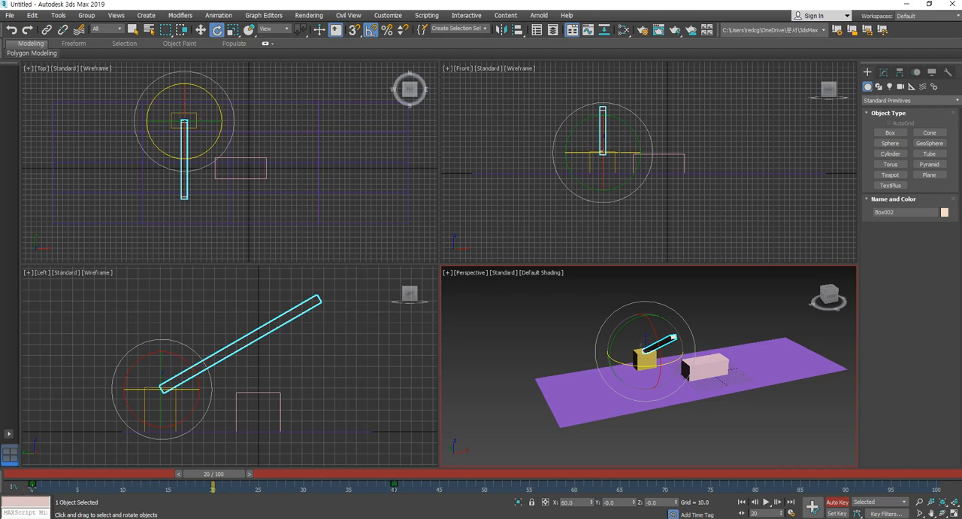
shift+drag(32, 488, 60, 478)
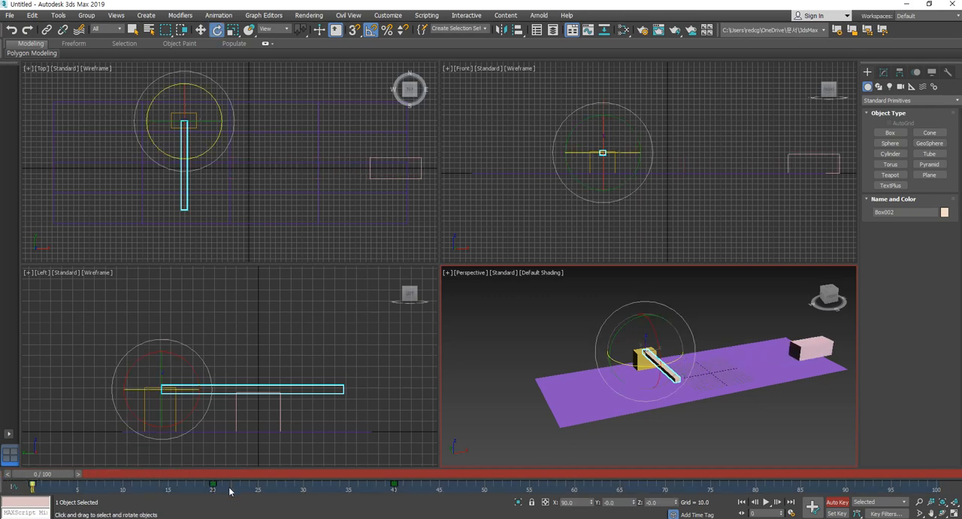
- Delete the beige bar's key at frame 0, scrub the timeline around frame 20, and deselect the bar
drag(41, 475, 213, 487)
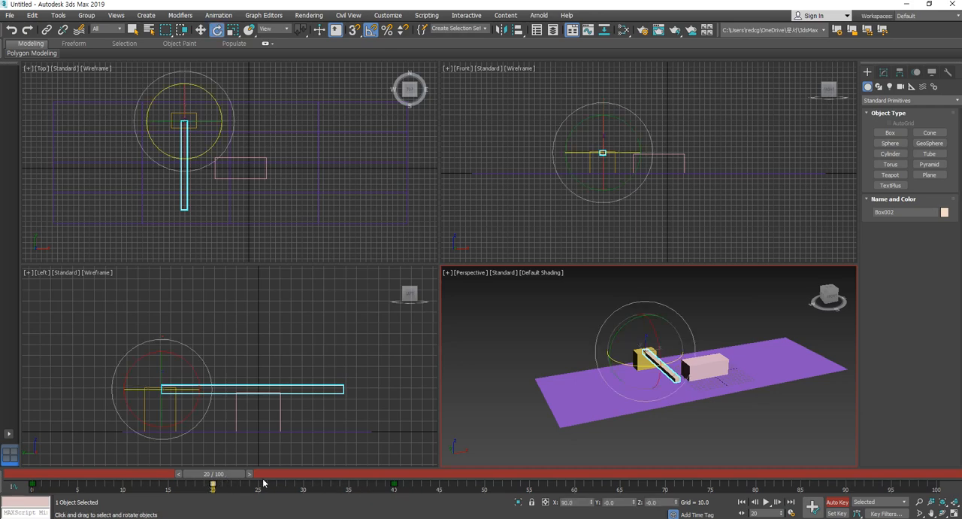
key(q)
mouse_move(229, 475)
mouse_down()
mouse_move(406, 481)
mouse_move(48, 489)
mouse_move(349, 491)
mouse_move(227, 492)
mouse_up()
key(e)
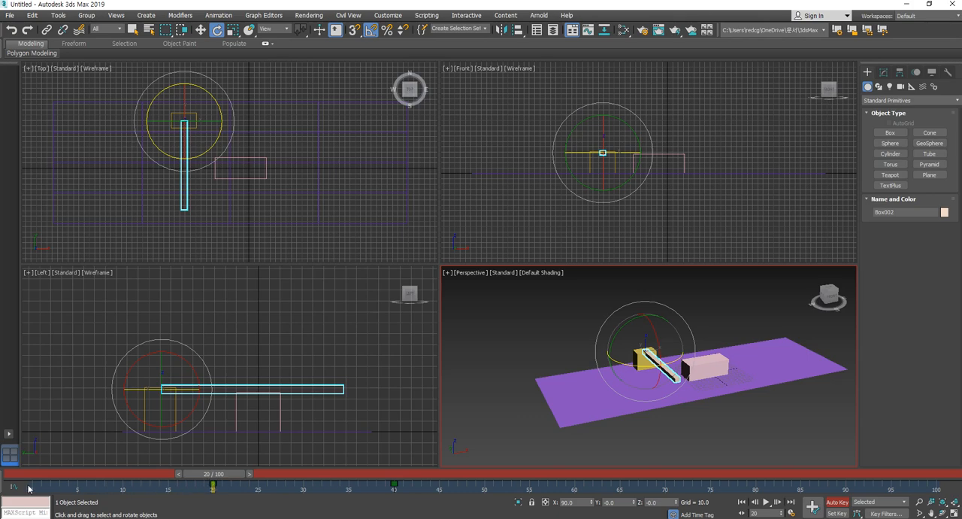
mouse_move(228, 482)
mouse_down()
mouse_move(148, 475)
mouse_move(391, 475)
mouse_move(231, 474)
mouse_up()
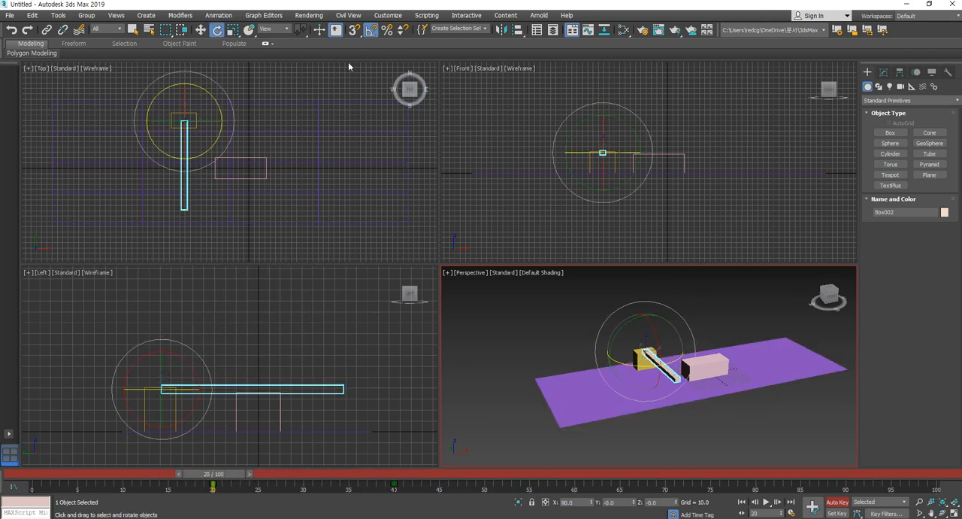
click(200, 30)
click(587, 335)
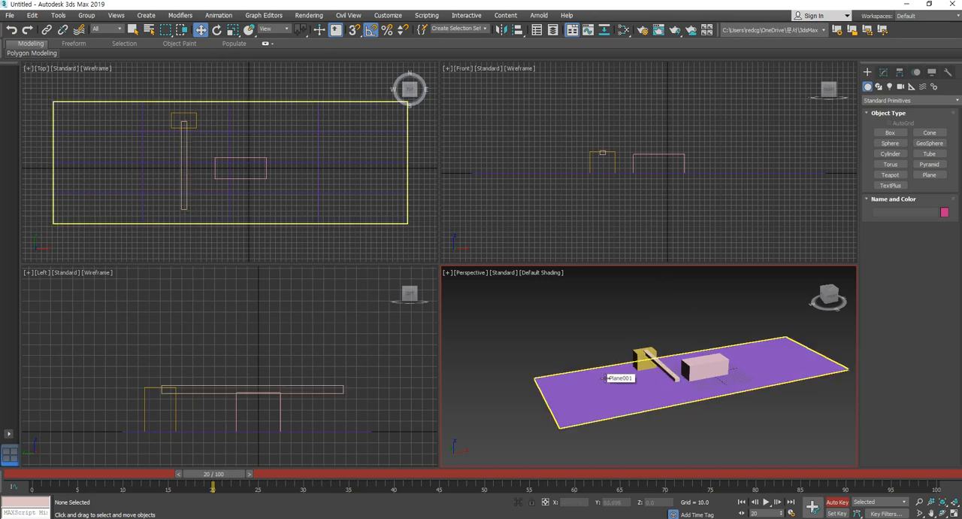
- Select the beige bar, pink box, purple plane and yellow post in turn, then the bar and box together, to examine their timeline keys
click(660, 369)
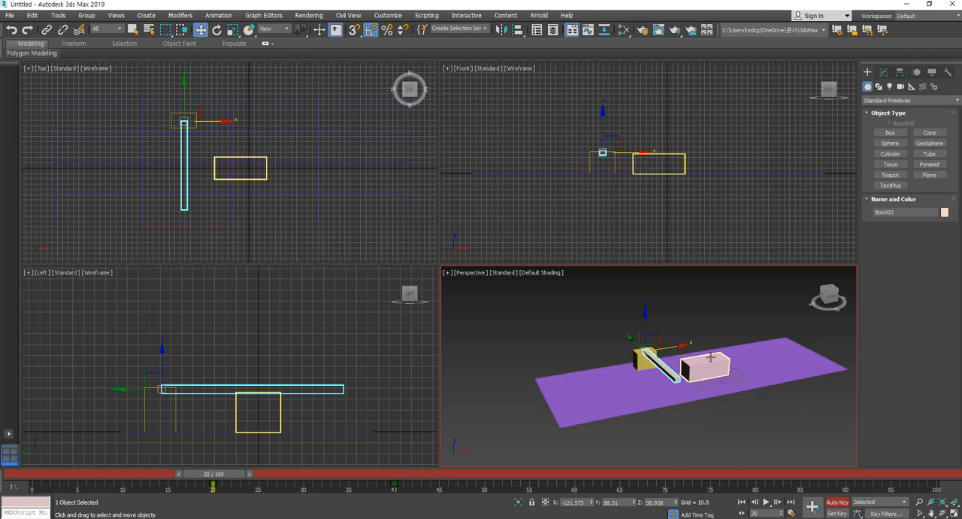
click(709, 359)
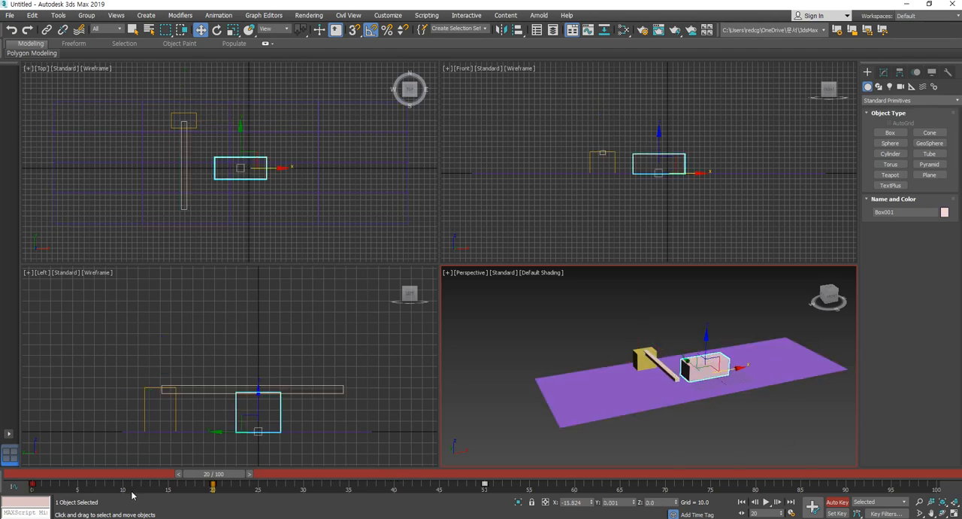
click(561, 395)
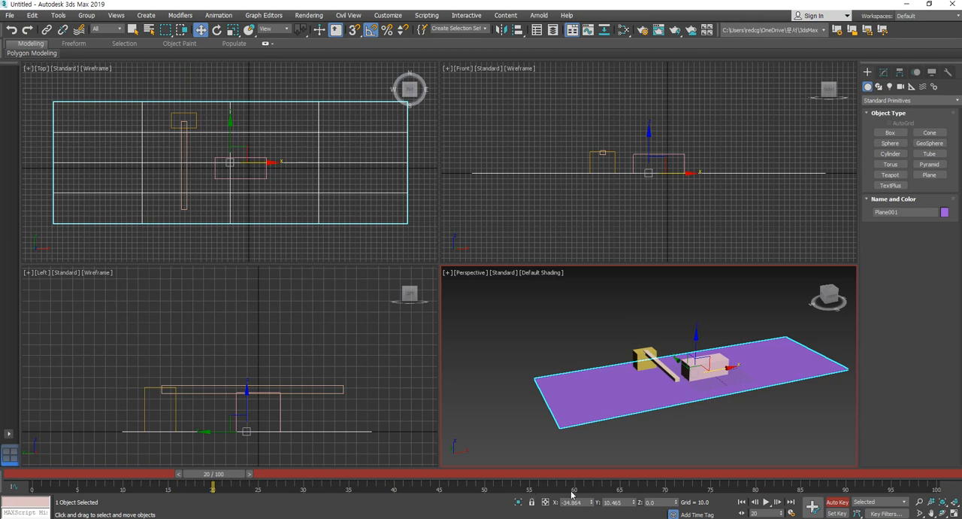
click(638, 355)
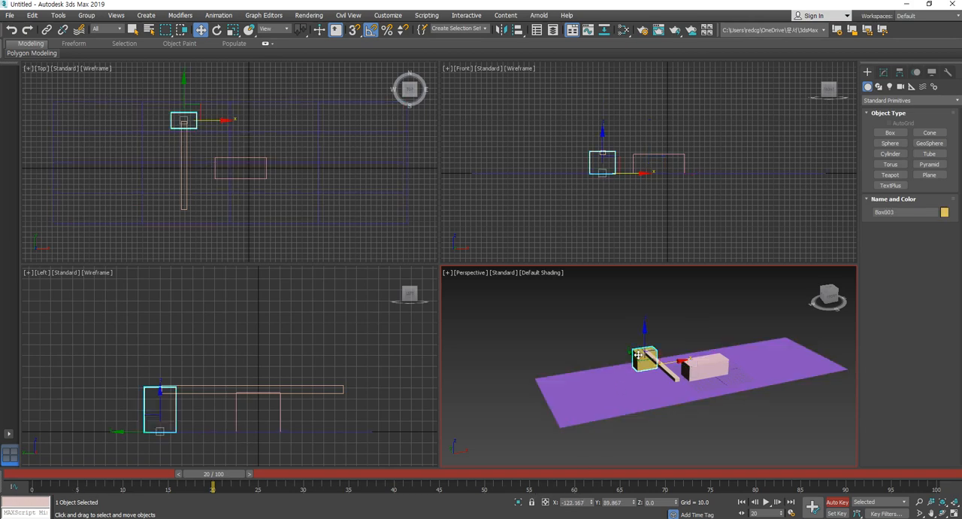
click(623, 332)
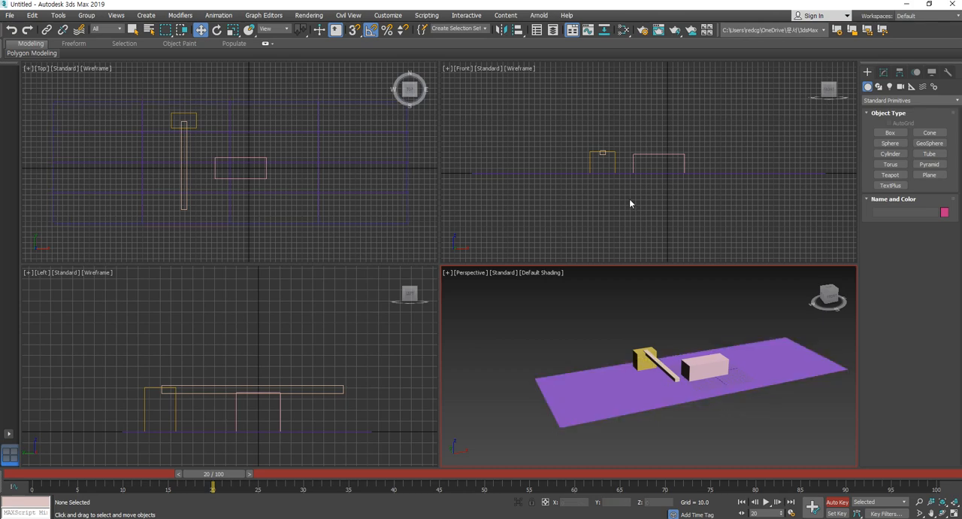
click(665, 371)
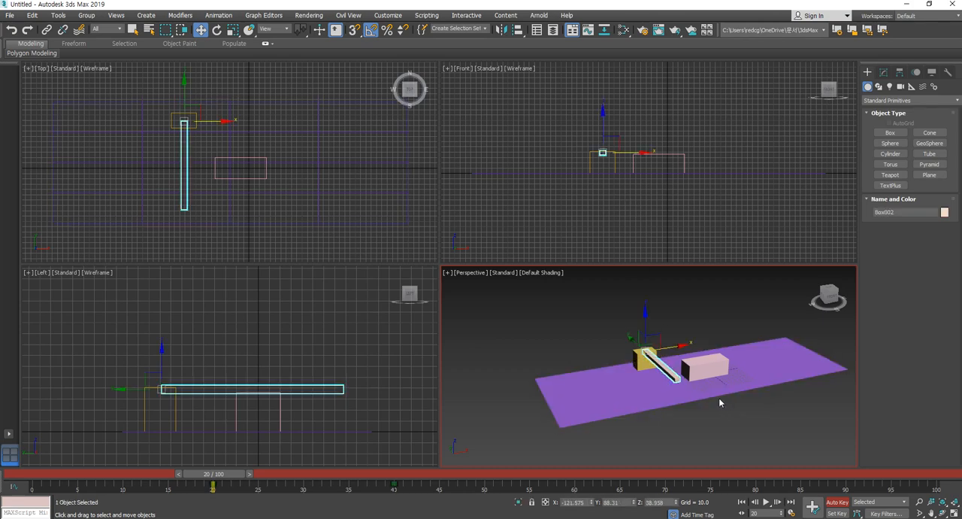
ctrl+click(715, 369)
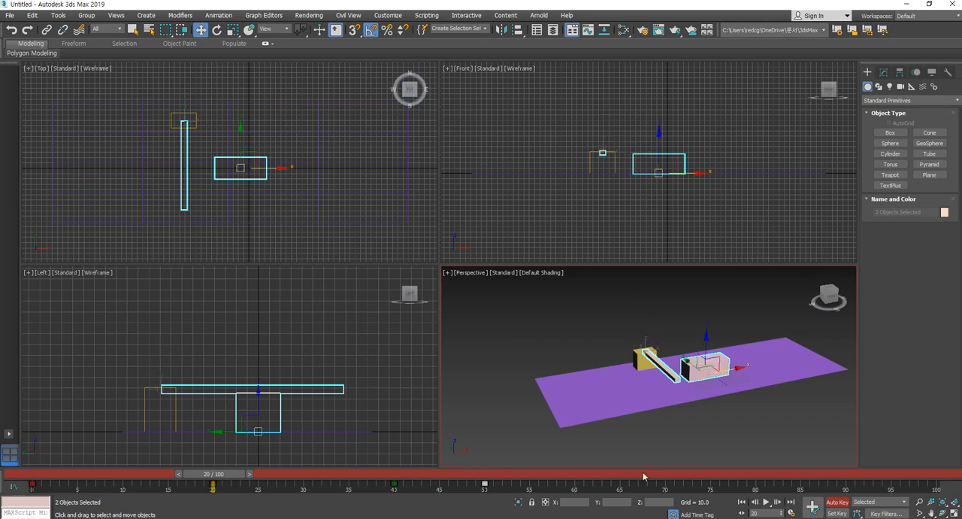
click(540, 490)
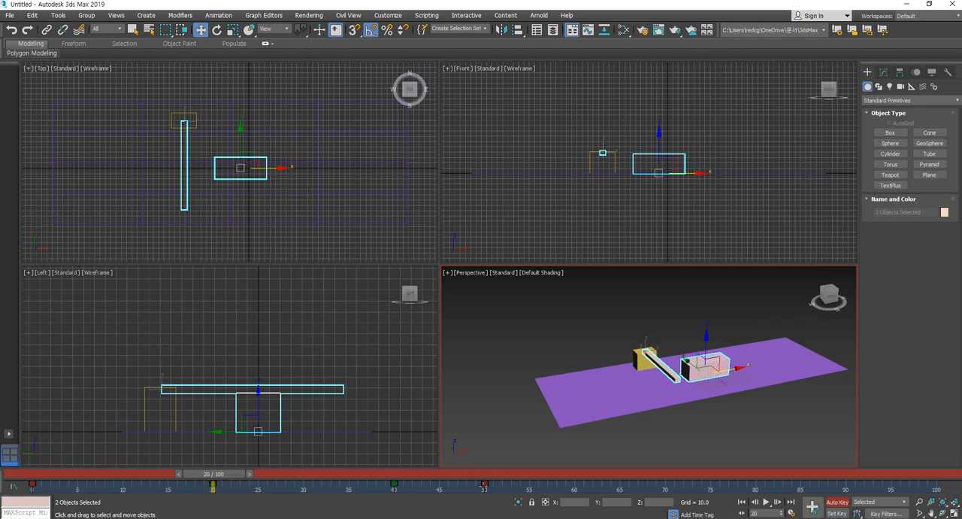
- Compare the pink box's keys with the beige bar's, selecting them separately and together, and clear the selection
click(688, 316)
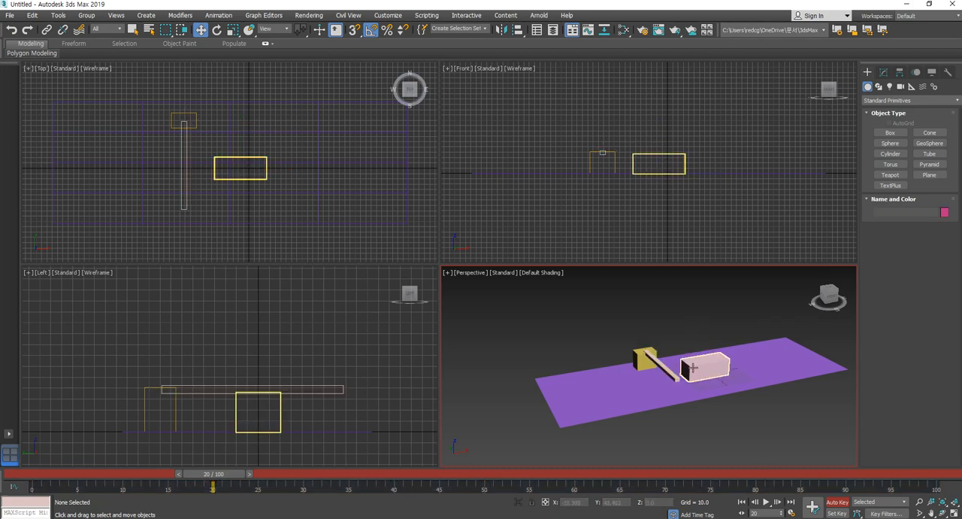
click(693, 366)
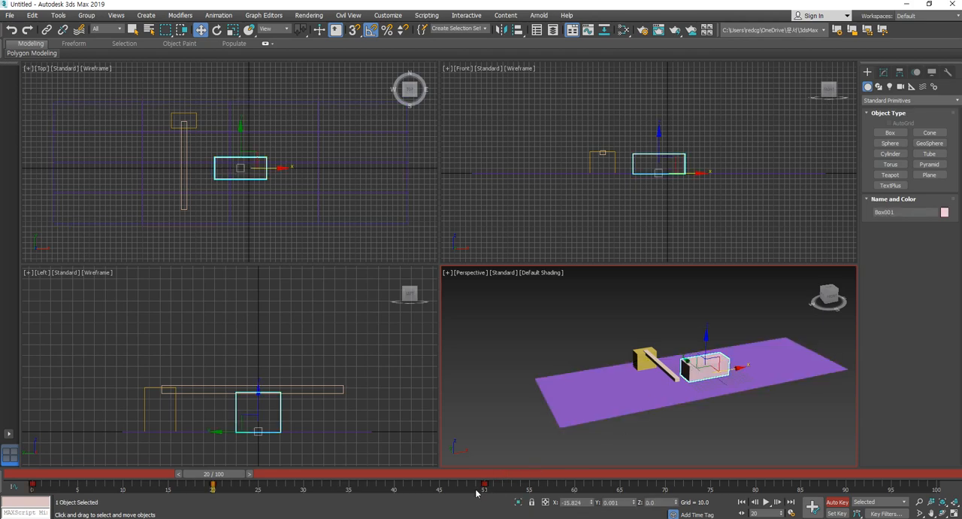
click(612, 334)
click(657, 364)
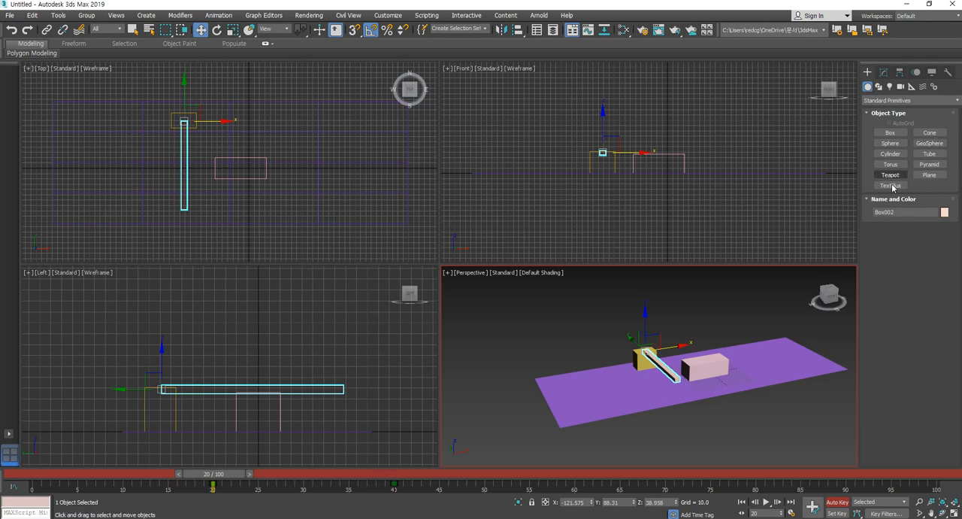
click(572, 321)
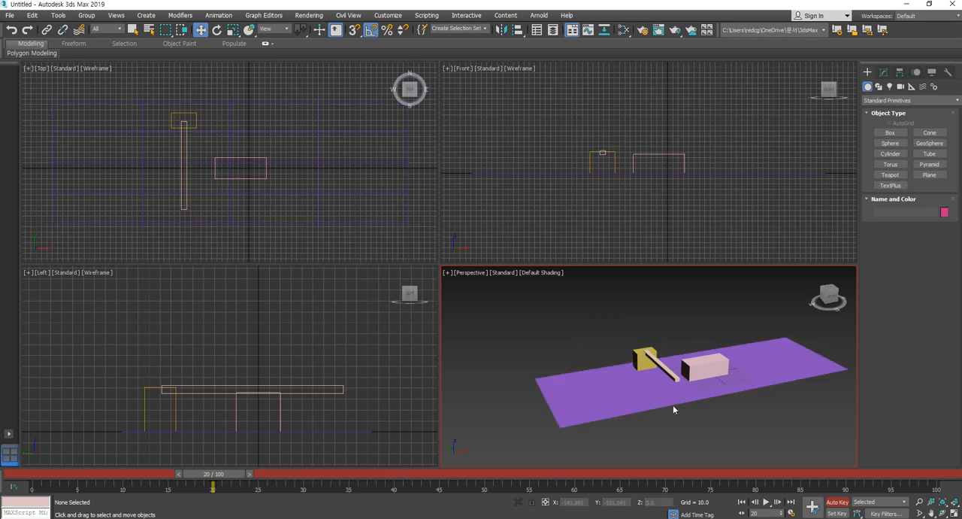
click(661, 367)
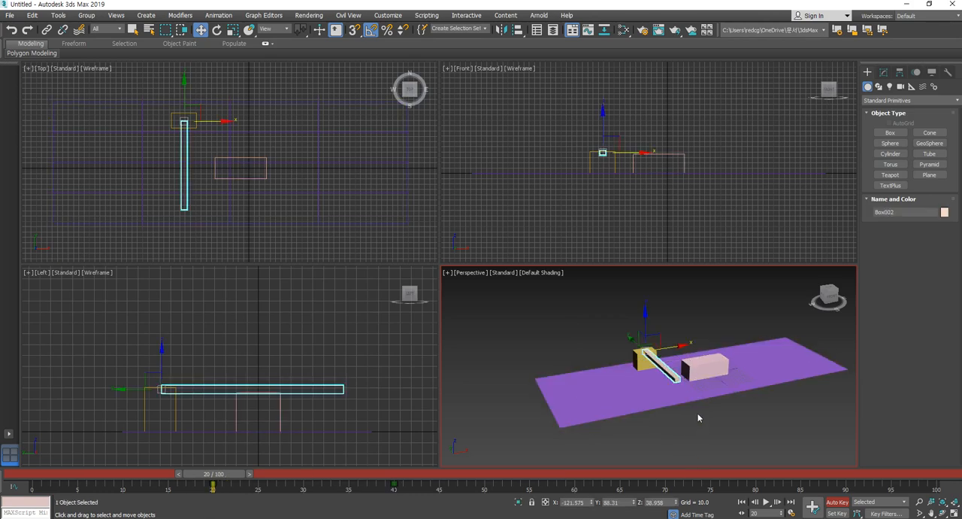
ctrl+click(704, 366)
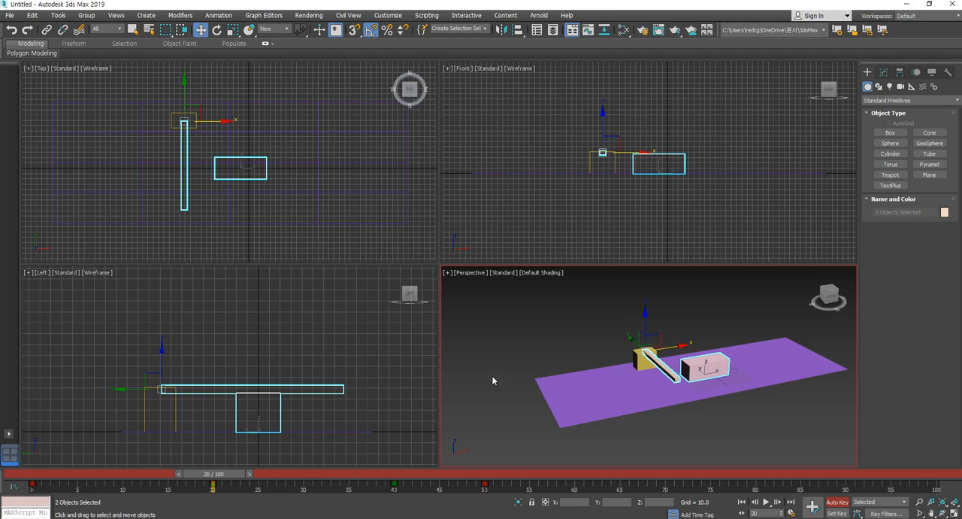
click(501, 341)
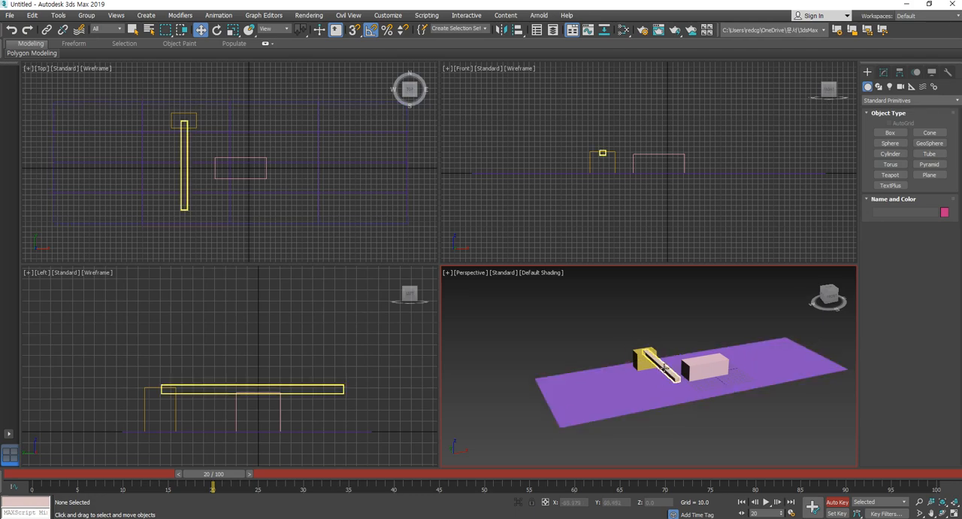
- Scrub the beige bar's motion to frame 40 and move the pink box's frame 50 key to frame 40
click(664, 368)
drag(228, 478, 412, 481)
key(w)
click(711, 363)
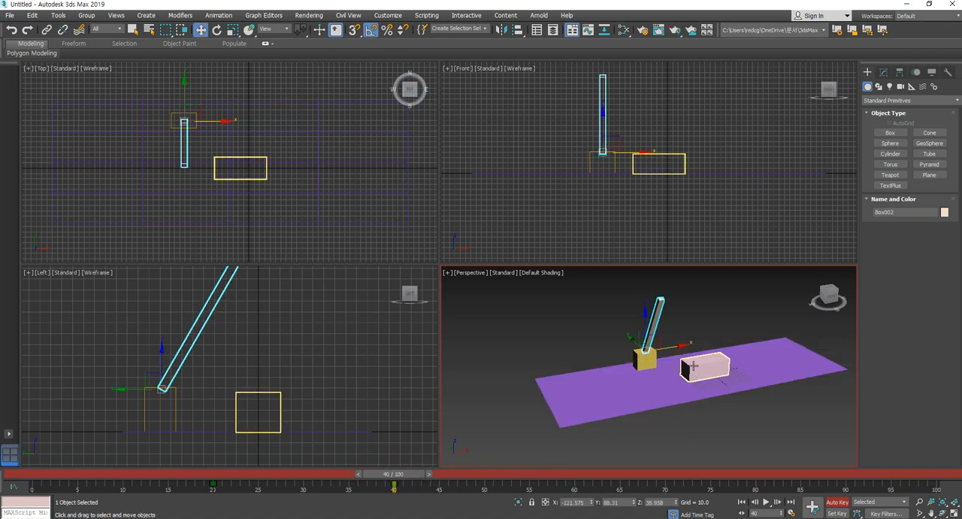
click(711, 363)
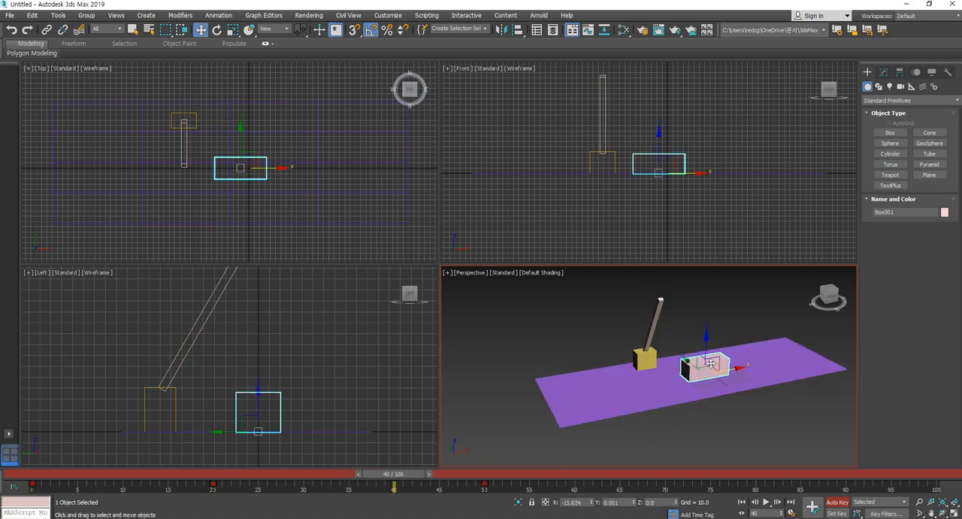
click(484, 483)
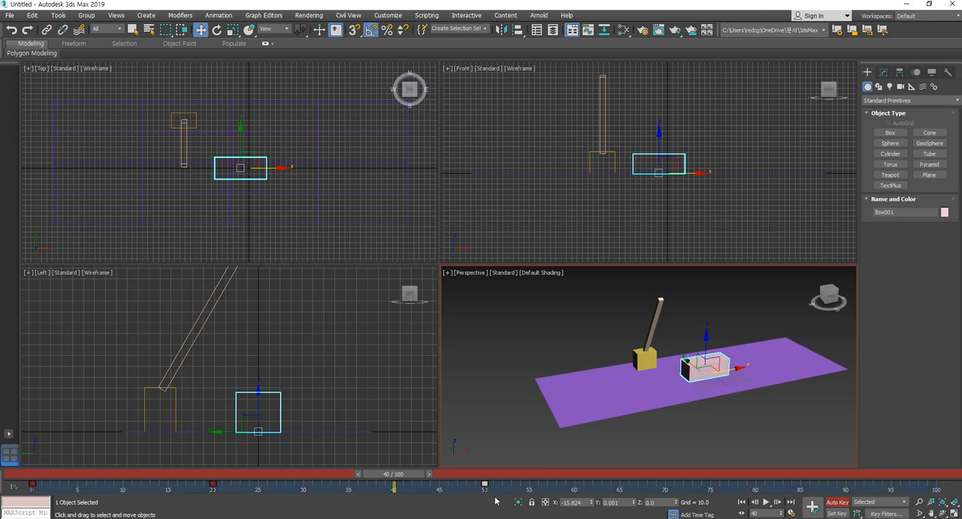
drag(486, 489, 395, 488)
- At frame 70, move the pink box along X past the barrier and off the purple plane, to about X -915
drag(411, 475, 675, 486)
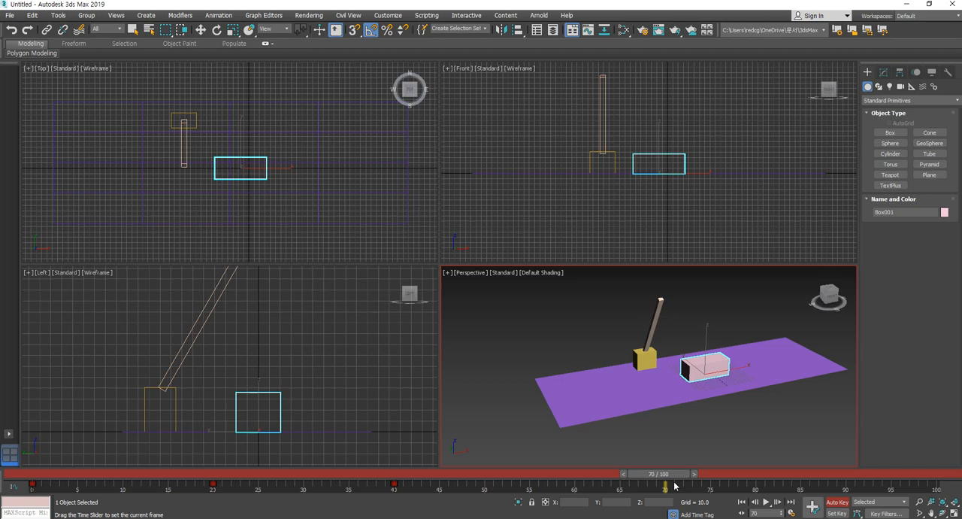
key(w)
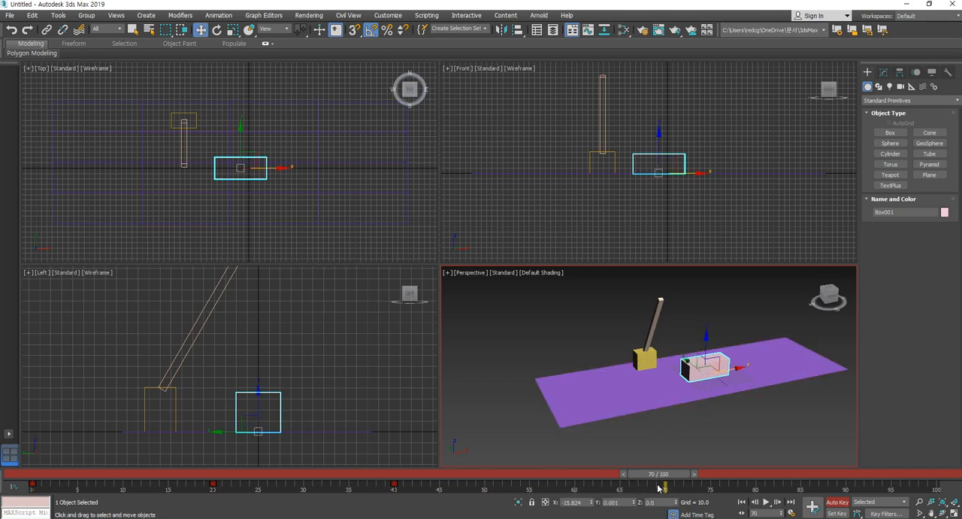
drag(735, 369, 512, 408)
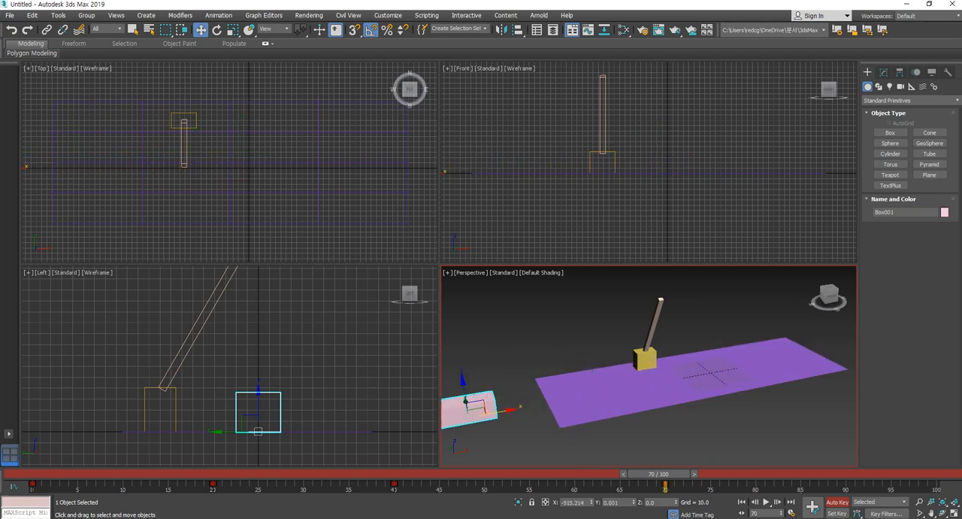
mouse_move(671, 485)
mouse_down()
mouse_move(47, 485)
mouse_move(675, 490)
mouse_up()
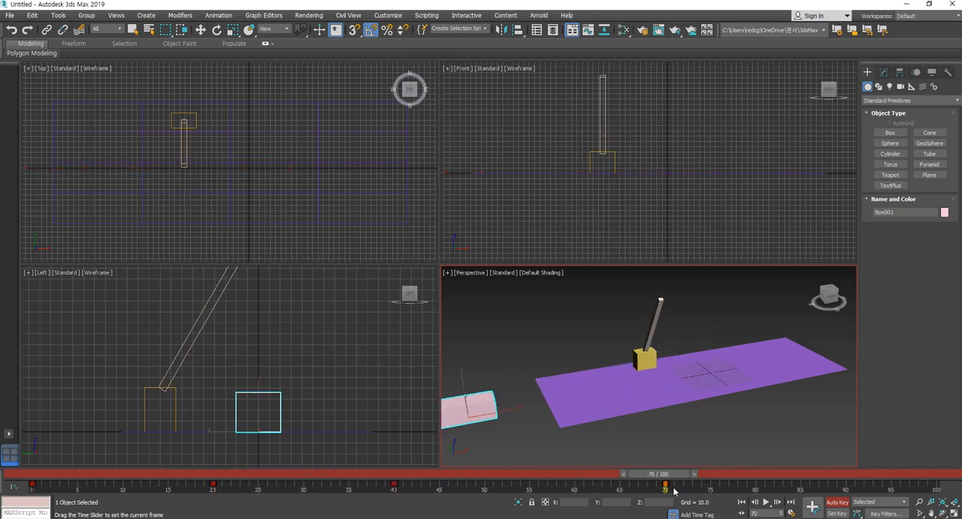
key(w)
- Select the raised beige bar and copy its frame 40 key to frame 60
drag(685, 322, 692, 322)
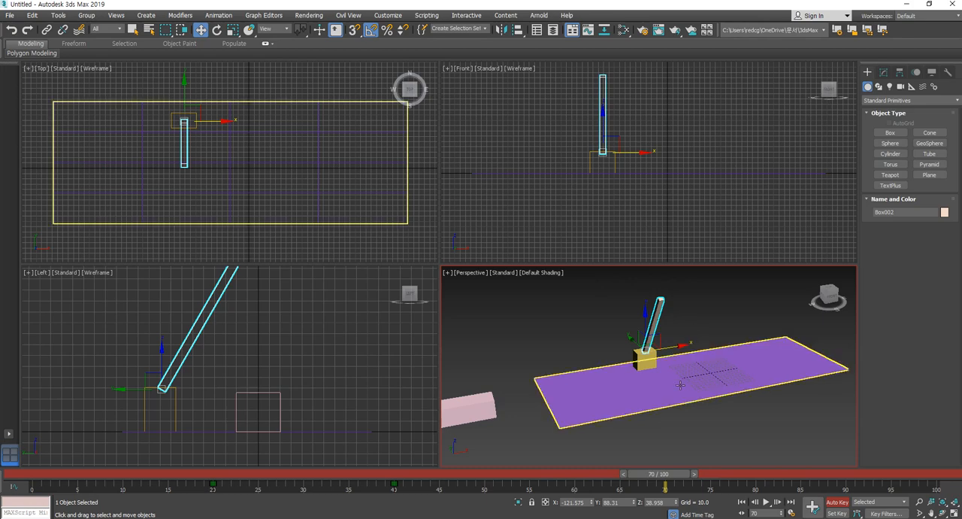
drag(671, 479, 587, 477)
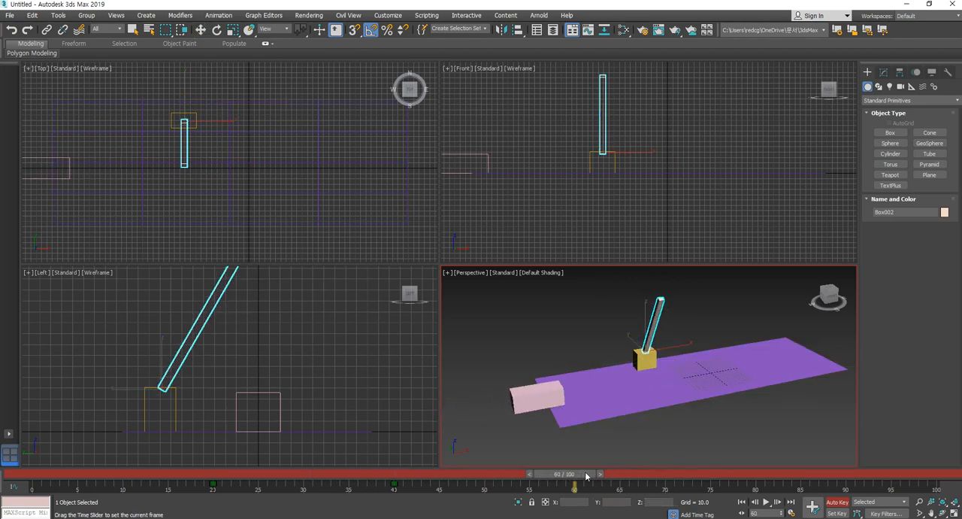
key(w)
drag(375, 484, 421, 494)
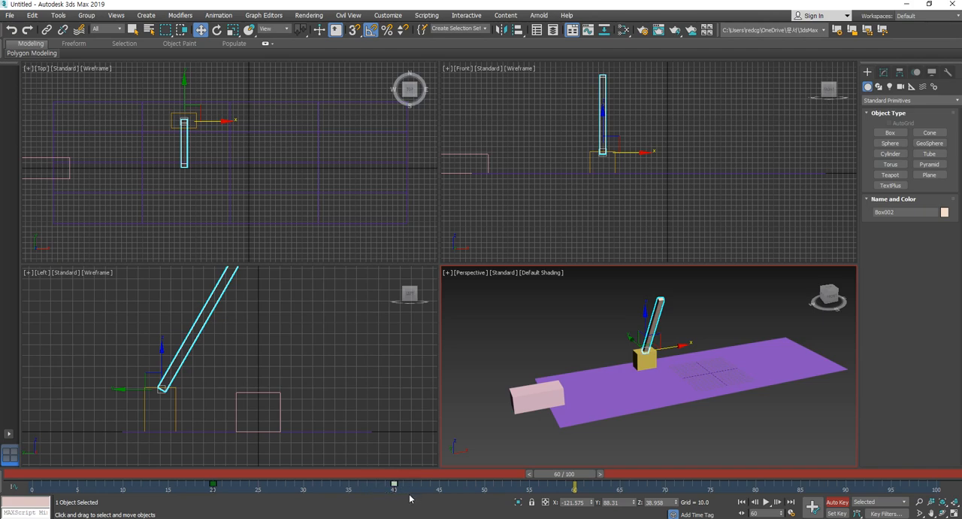
shift+drag(394, 485, 589, 477)
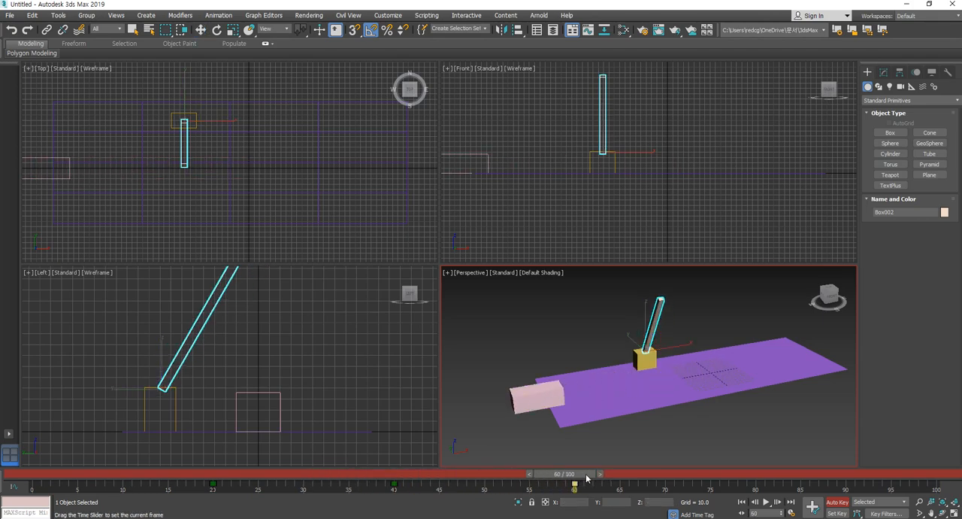
- At frame 80, rotate the beige bar 60 degrees about X back down to horizontal
drag(589, 478, 764, 476)
key(w)
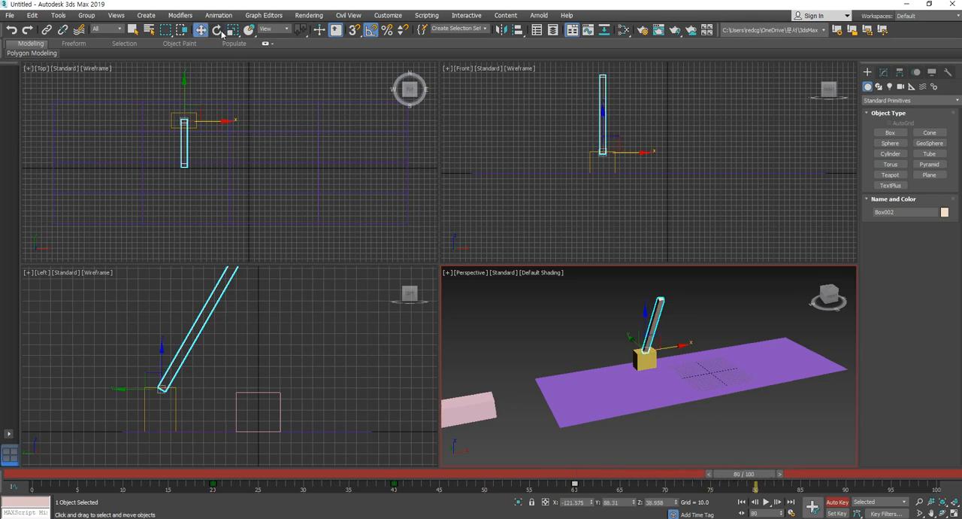
click(221, 31)
drag(655, 334, 660, 364)
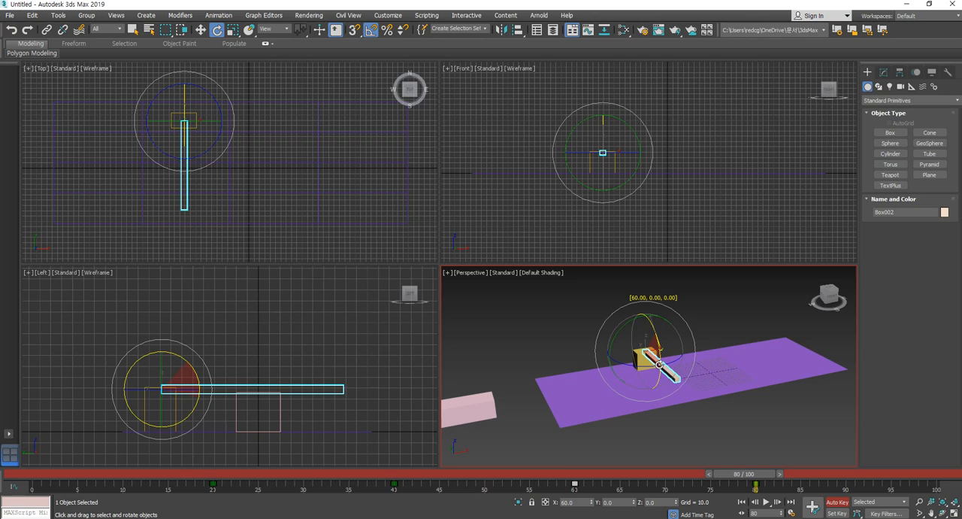
drag(660, 365, 662, 370)
- Return to frame 0, clear the selection and play the barrier animation in the Perspective view
drag(758, 478, 2, 472)
click(702, 439)
middle_drag(730, 446, 702, 444)
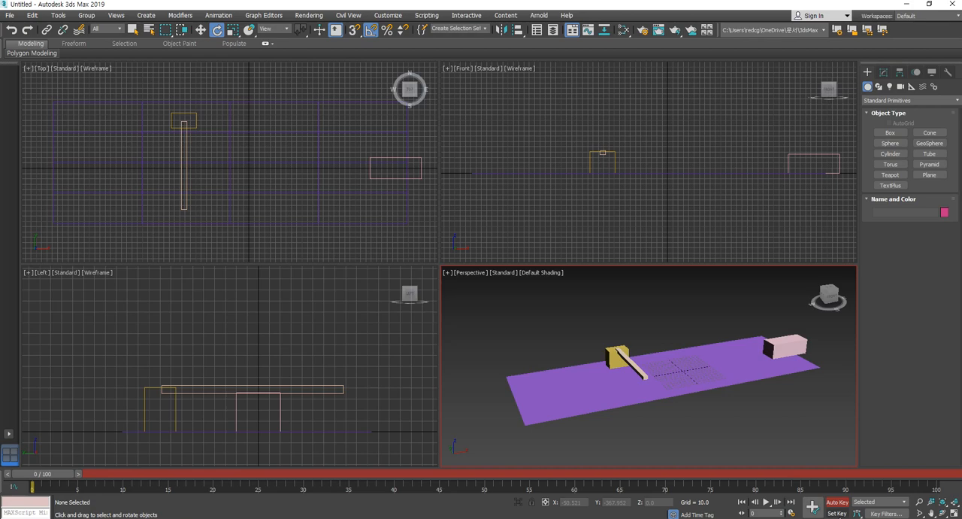
click(767, 502)
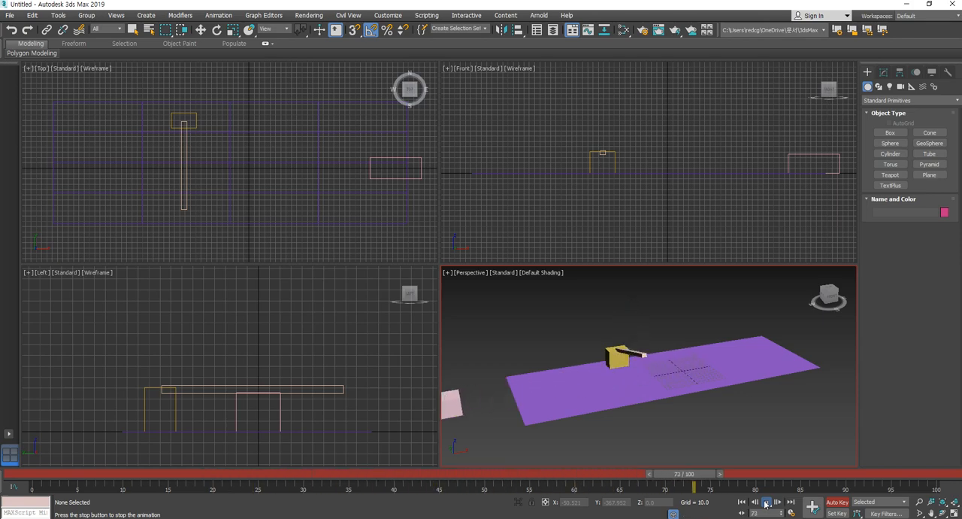
click(766, 502)
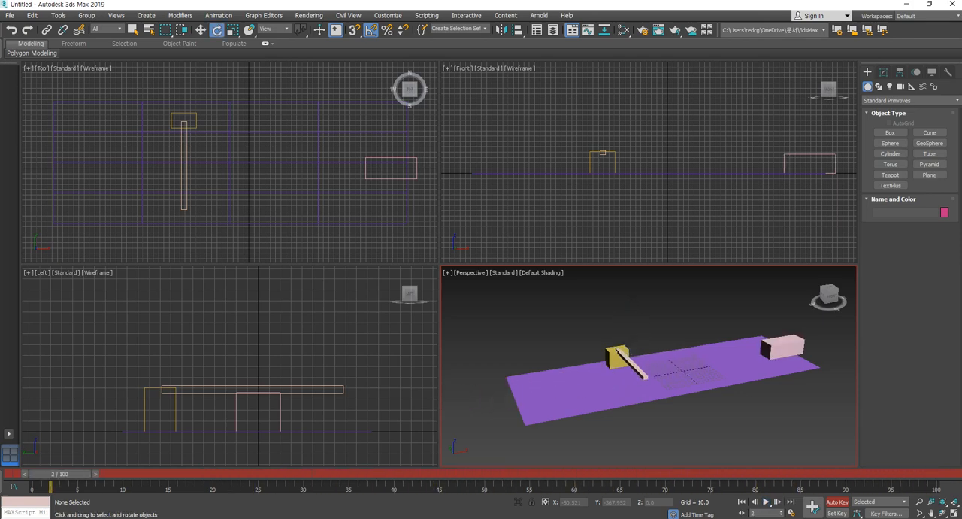
- Turn off Auto Key and play the animation again
click(838, 503)
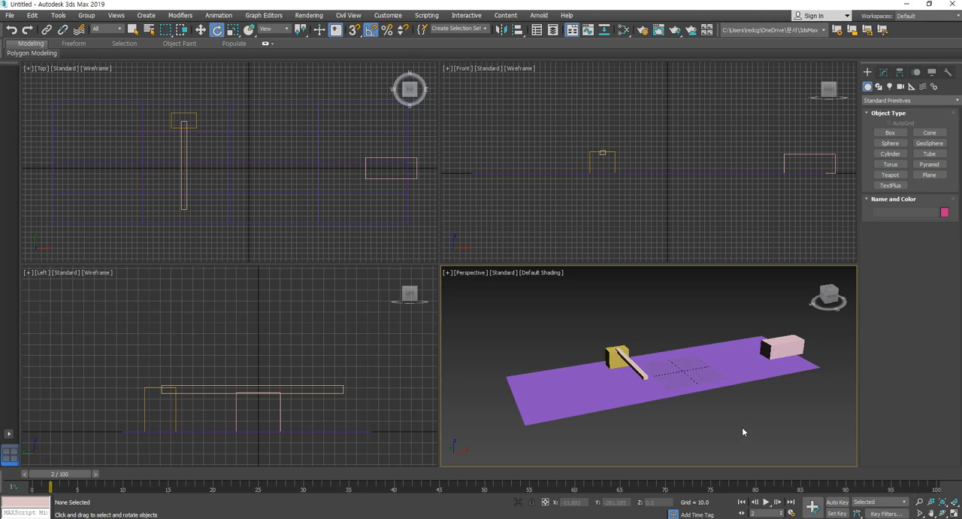
middle_drag(743, 432, 735, 425)
click(766, 502)
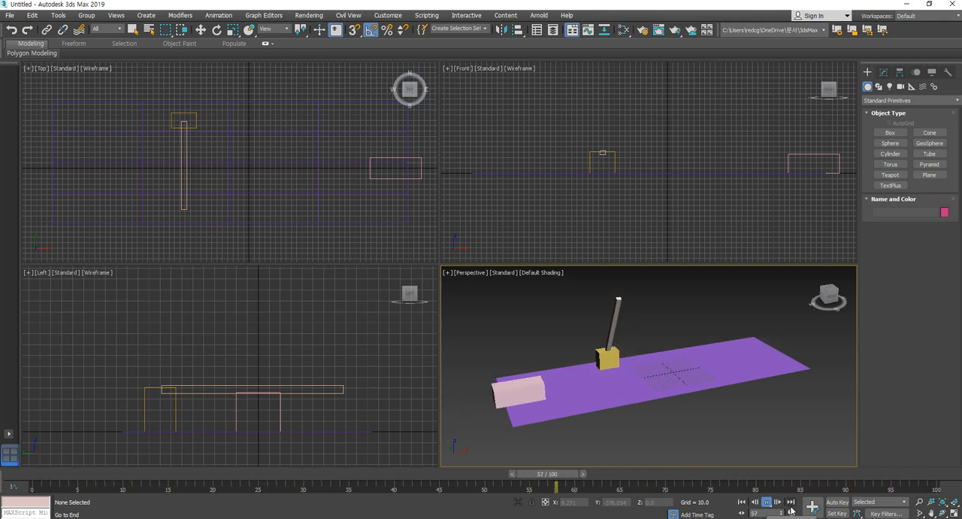
click(791, 503)
- Scrub to frame 48, select the pink box and beige bar to examine their keys, and clear the selection
key(e)
drag(613, 481, 466, 473)
click(639, 367)
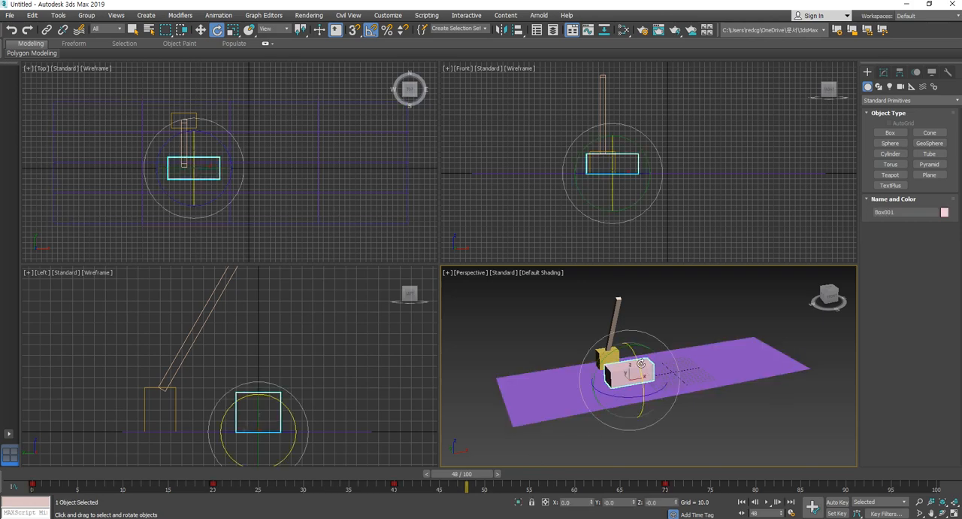
click(613, 321)
click(646, 336)
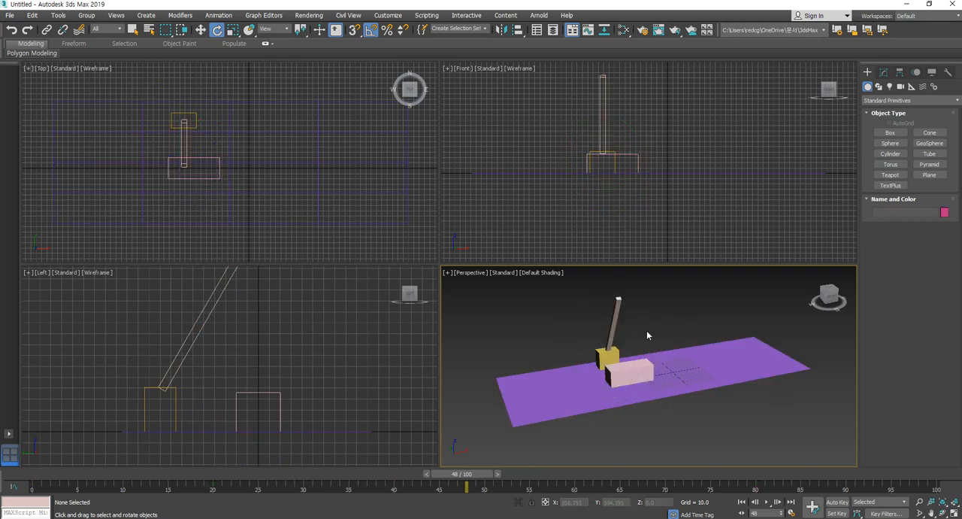
- Select the pink box in the Perspective view, activate the Move tool and clear the selection
click(630, 374)
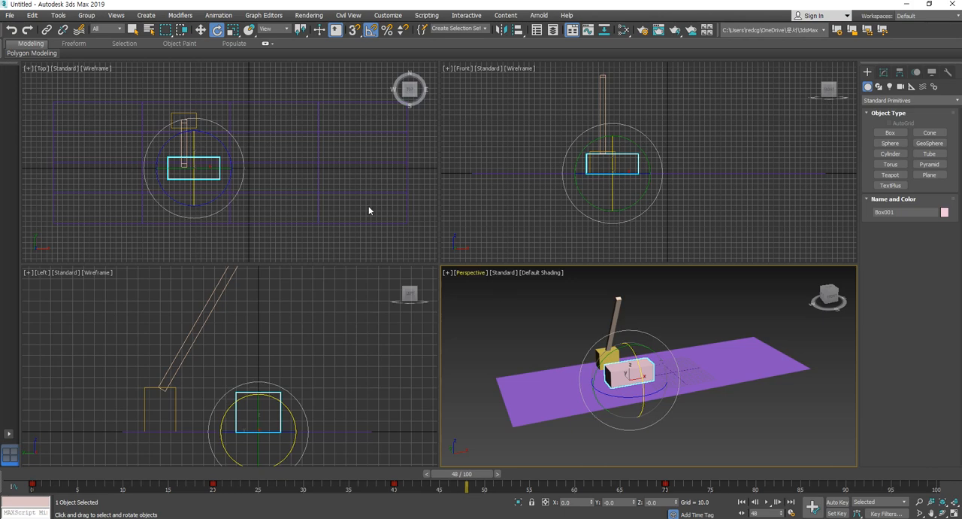
click(200, 29)
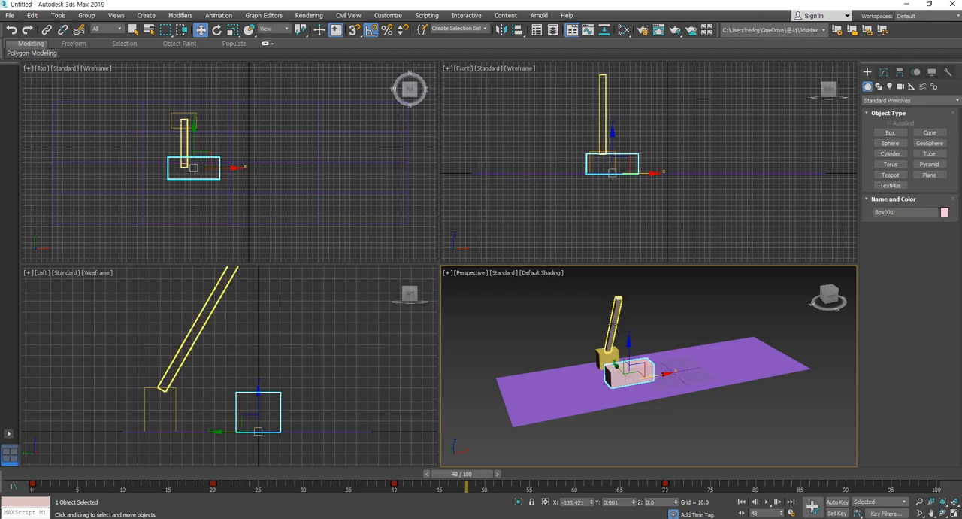
click(651, 432)
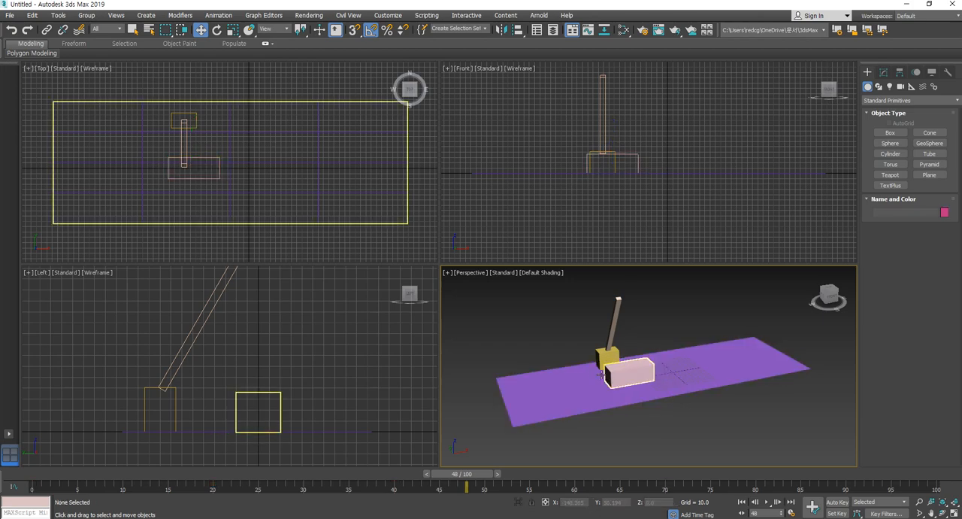
middle_drag(639, 430, 639, 433)
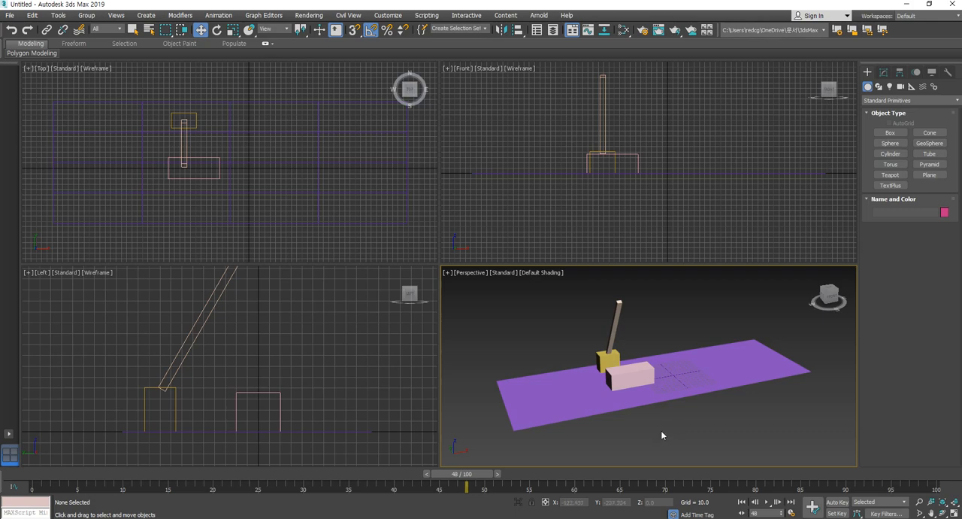
- Open Render Setup to examine the output size options and close it
click(643, 34)
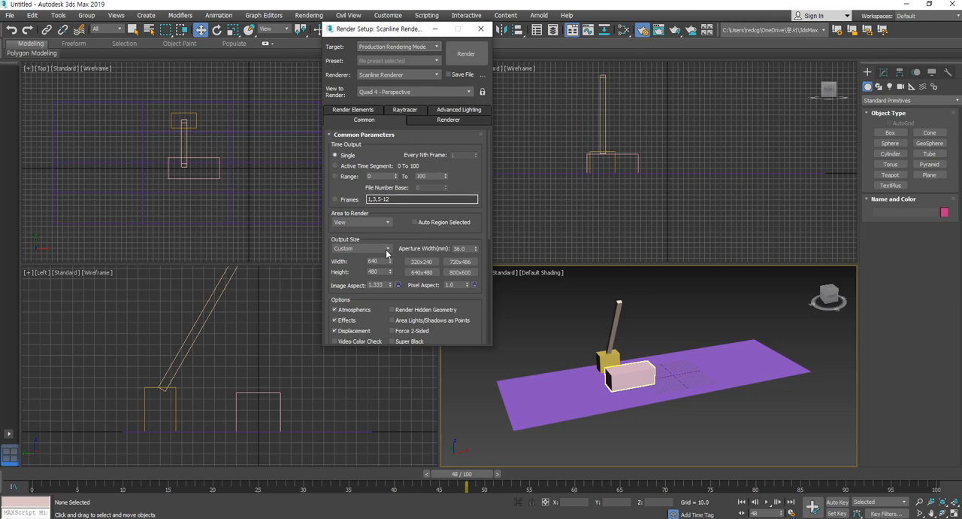
click(486, 29)
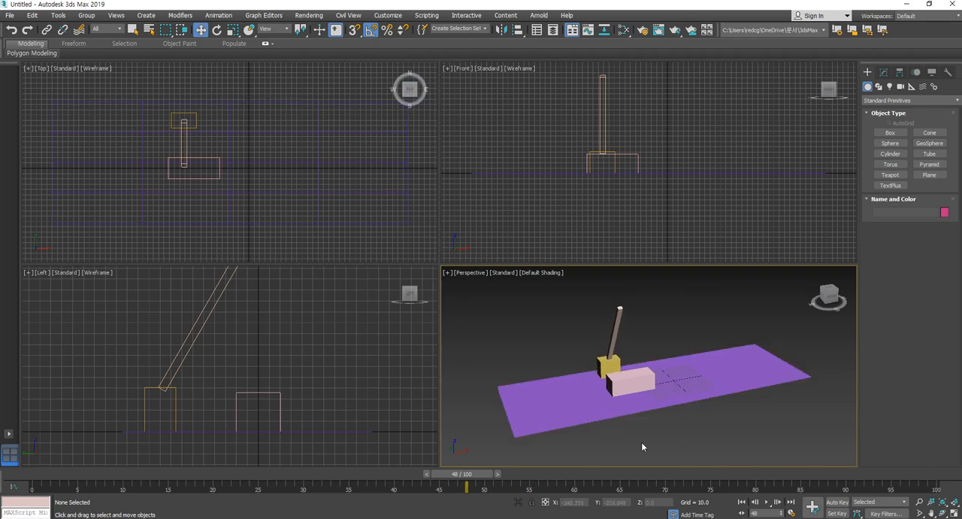
- Open the preview animation settings, try a custom range, restore Active Time Segment, set the percent of output to 100 and close the dialog
click(447, 272)
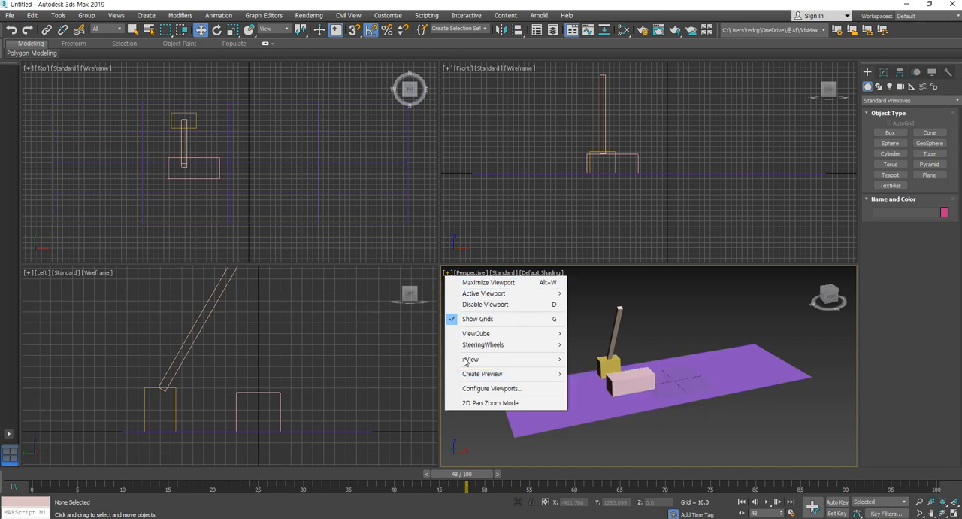
mouse_move(472, 376)
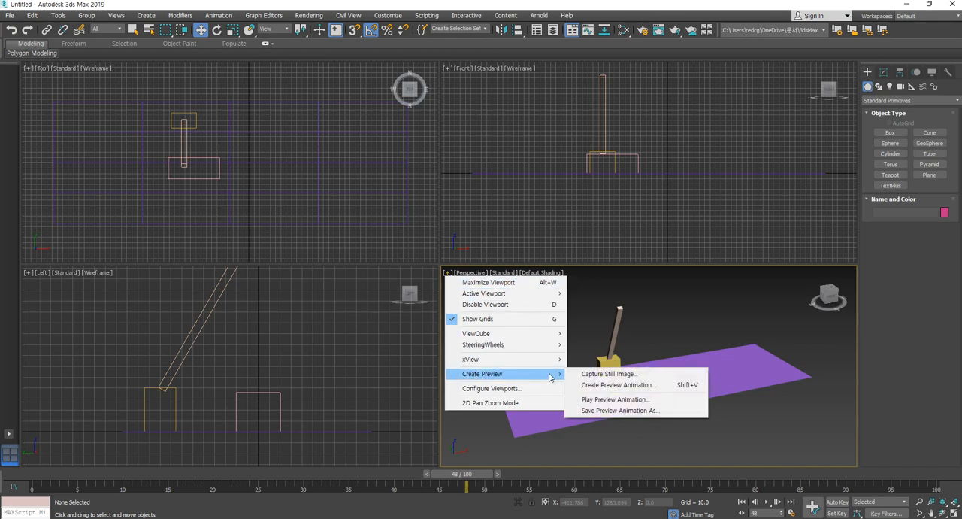
click(641, 385)
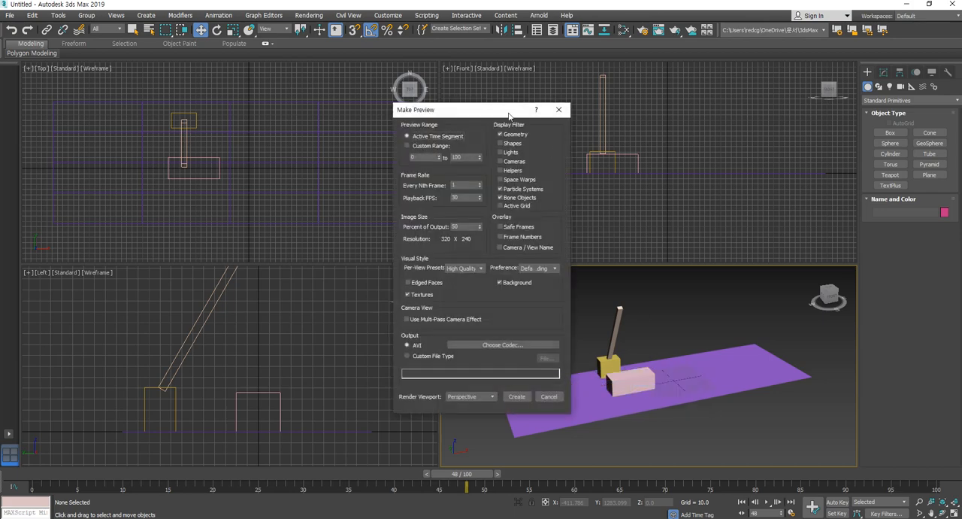
drag(508, 112, 474, 112)
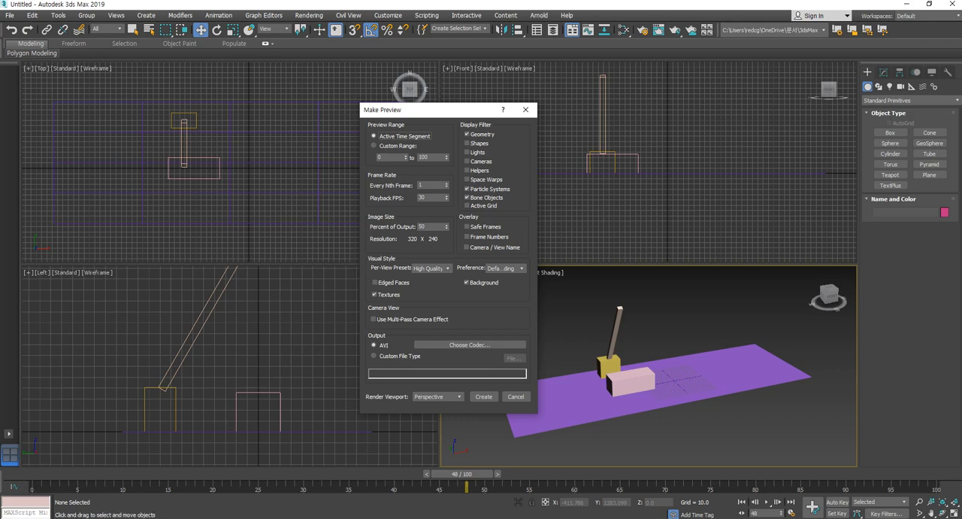
click(387, 146)
double_click(430, 158)
click(404, 139)
click(431, 226)
text(100)
click(526, 110)
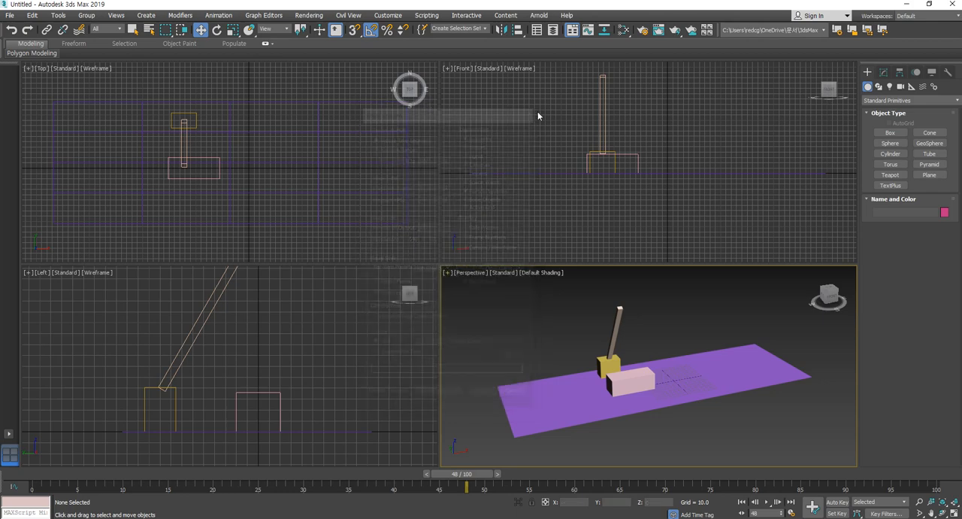
- In Render Setup, set the output size to HDTV (video) at 1280x720 and close the dialog
click(643, 30)
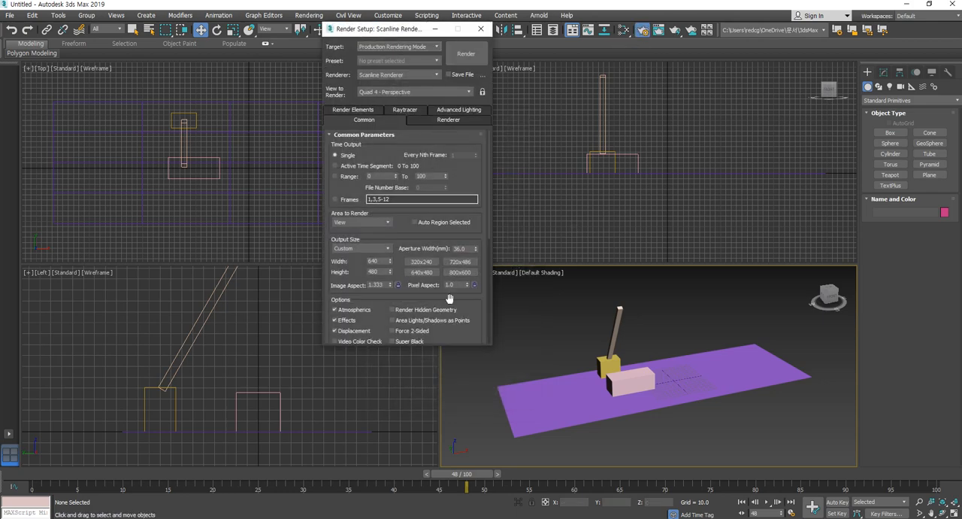
scroll(421, 226, down, 3)
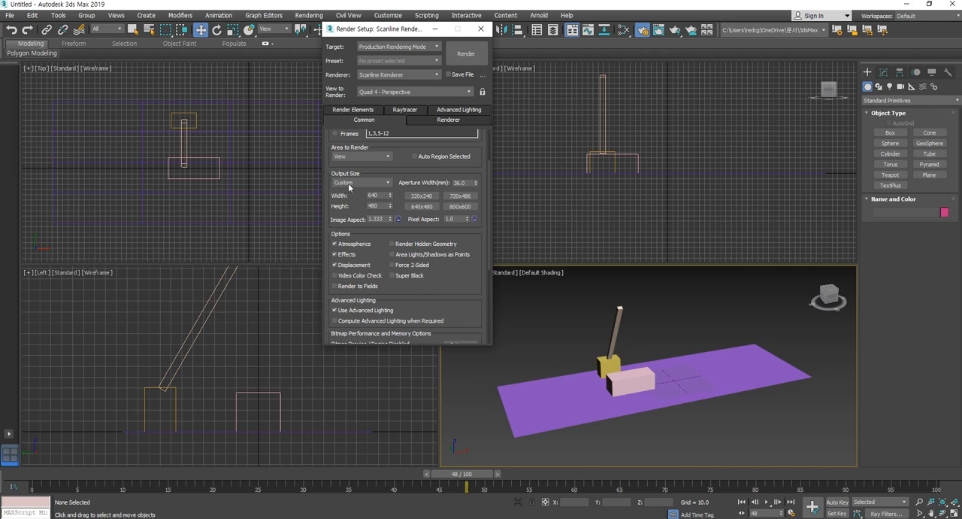
click(380, 186)
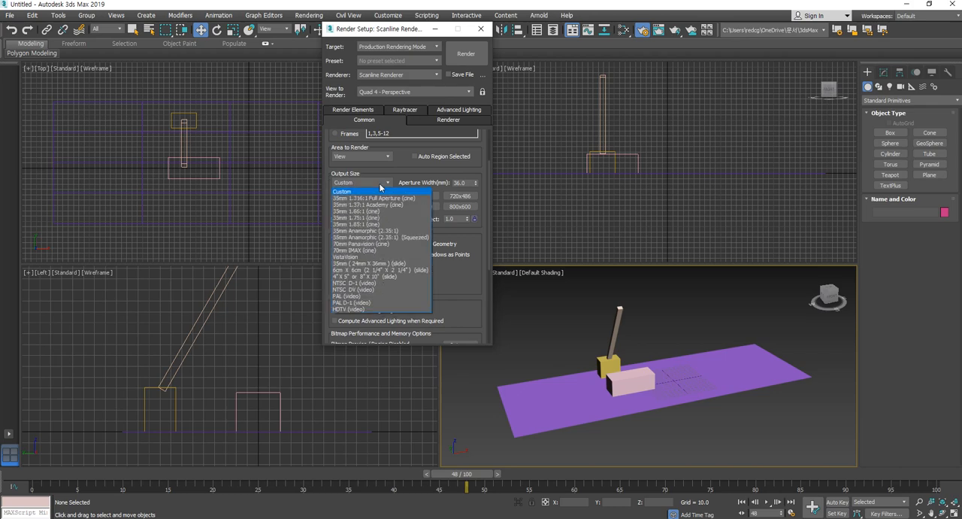
click(353, 309)
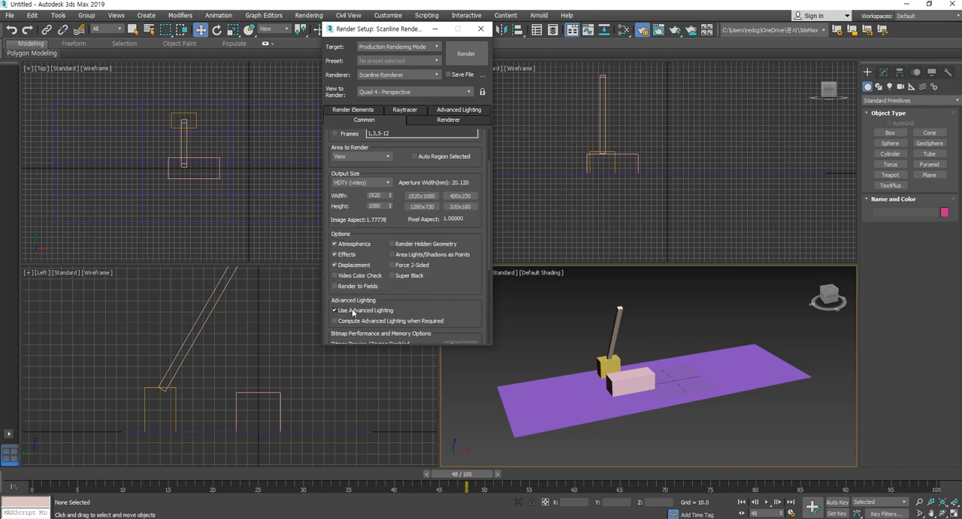
click(419, 206)
click(485, 33)
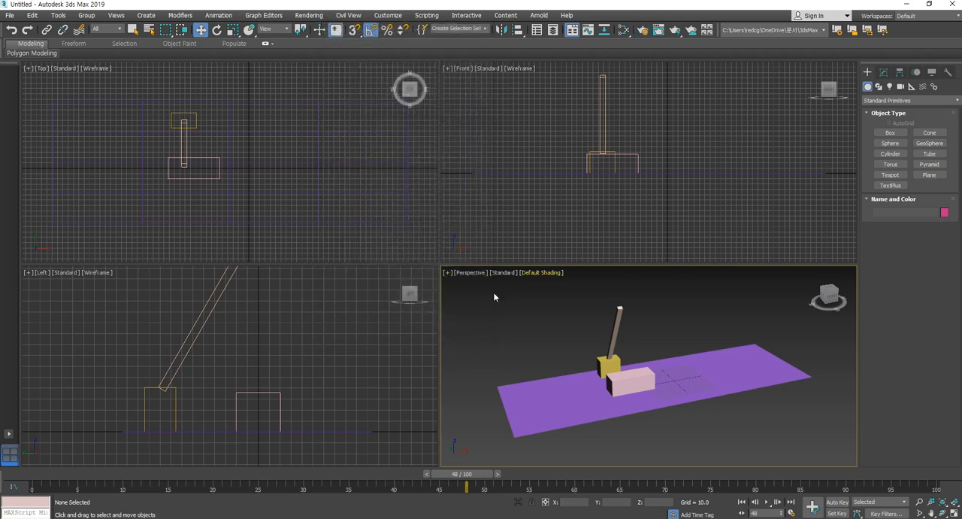
- Open the preview animation settings for the Perspective viewport and set the percent of output to 50
click(447, 273)
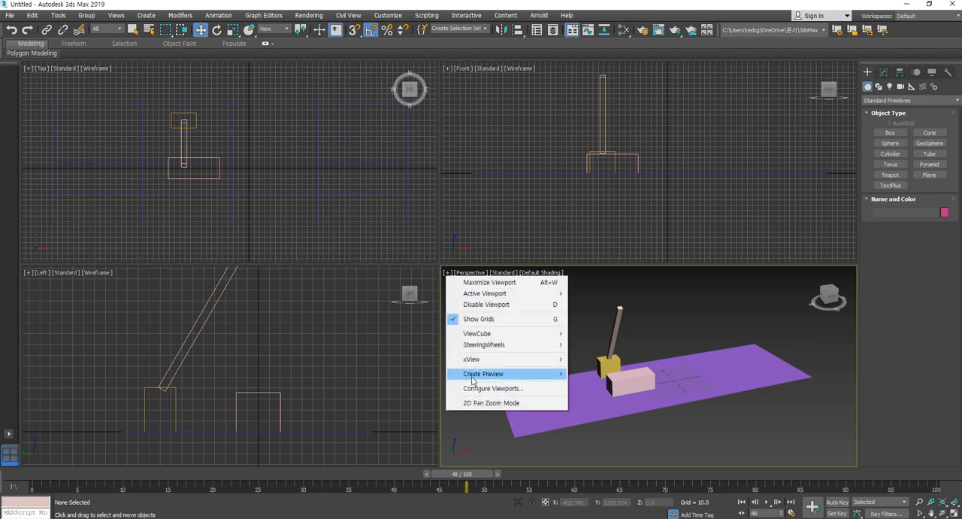
mouse_move(474, 379)
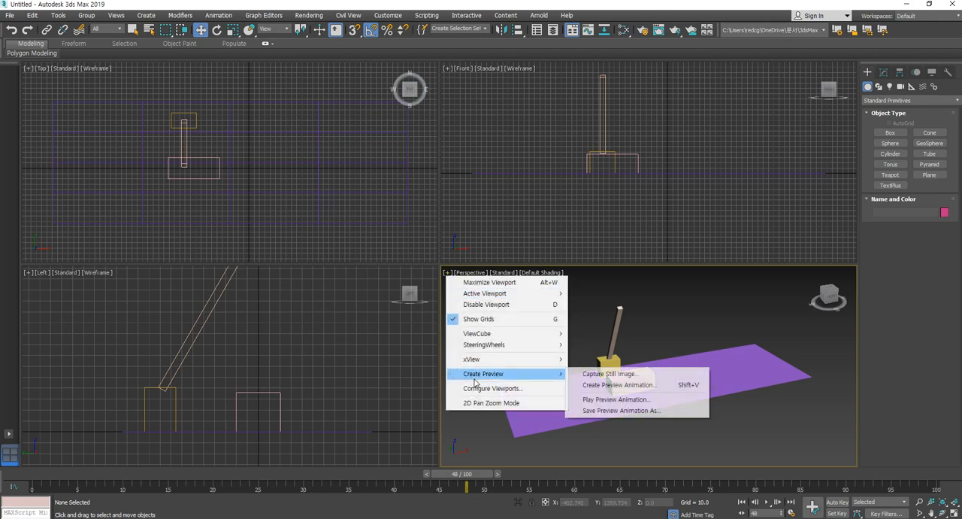
click(616, 385)
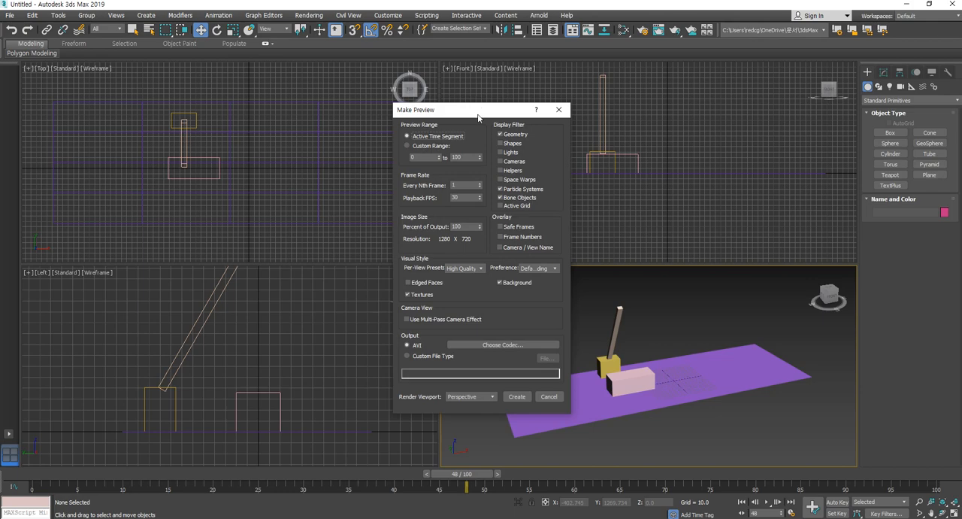
click(442, 216)
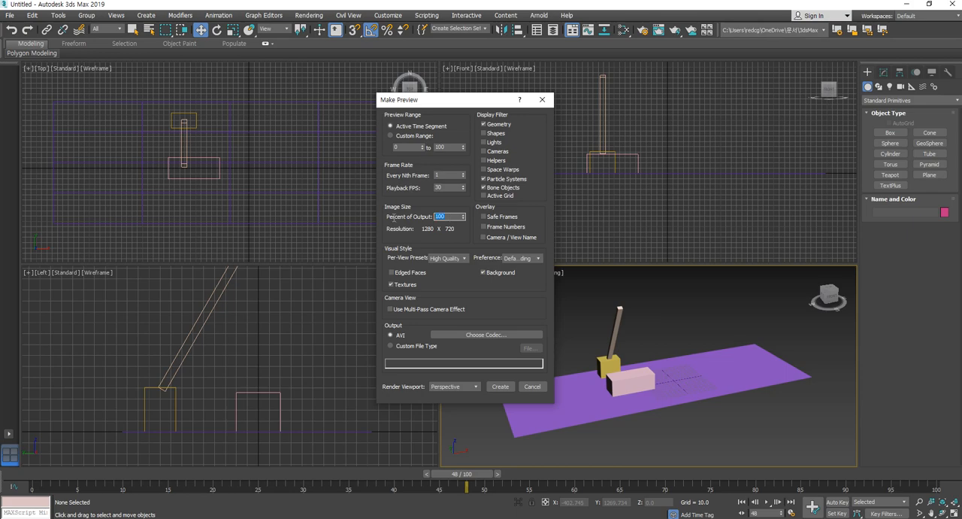
text(50)
key(Return)
- Try the Standard per-view preset for the preview and switch it back to High Quality
click(464, 258)
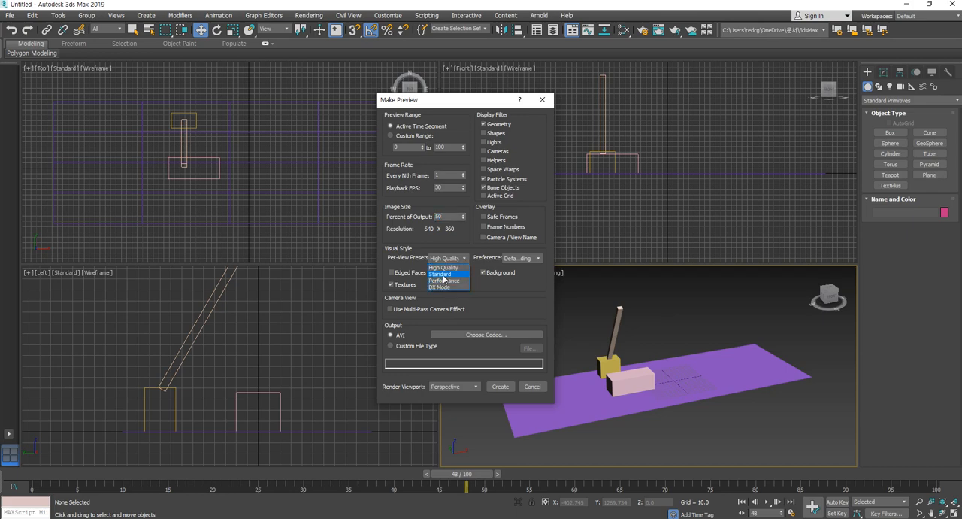
click(444, 275)
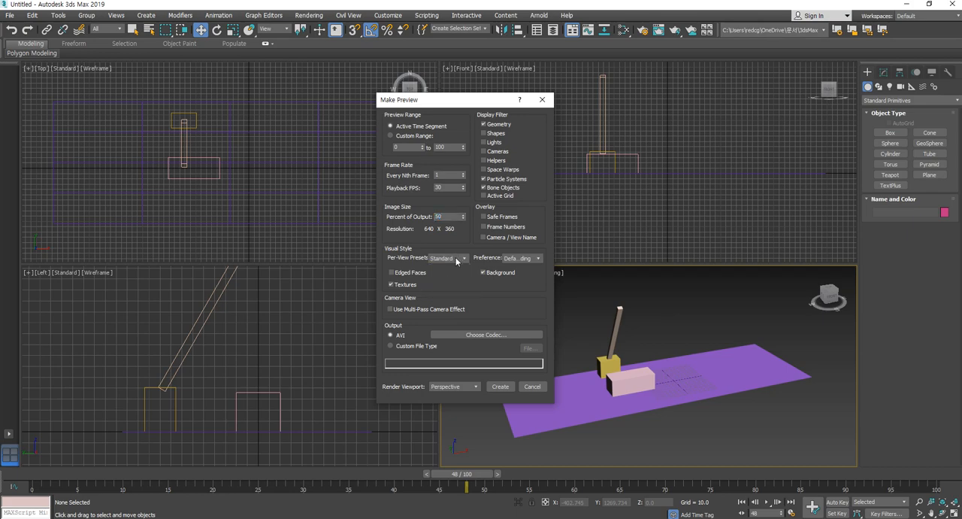
click(458, 258)
click(446, 268)
- Set the preview's AVI codec to full frames (uncompressed) and accept the compression settings
click(479, 336)
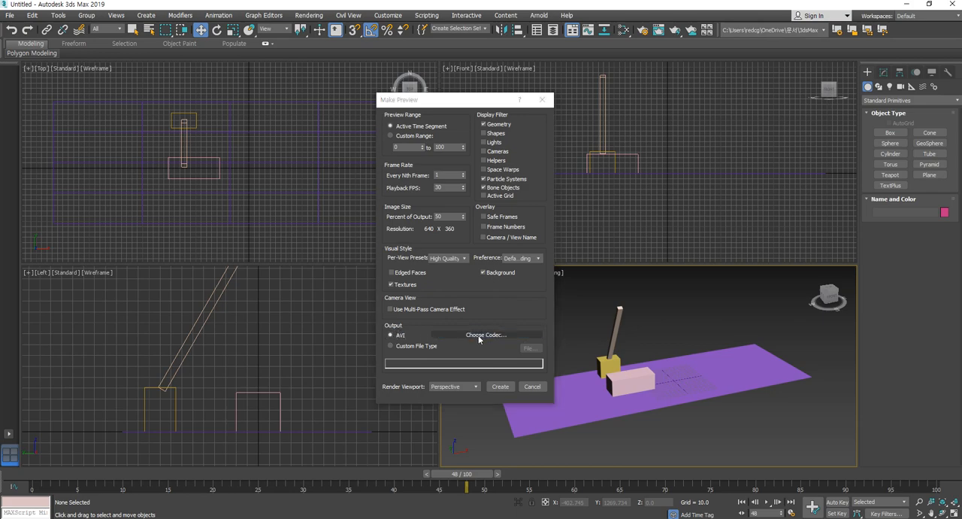
click(468, 161)
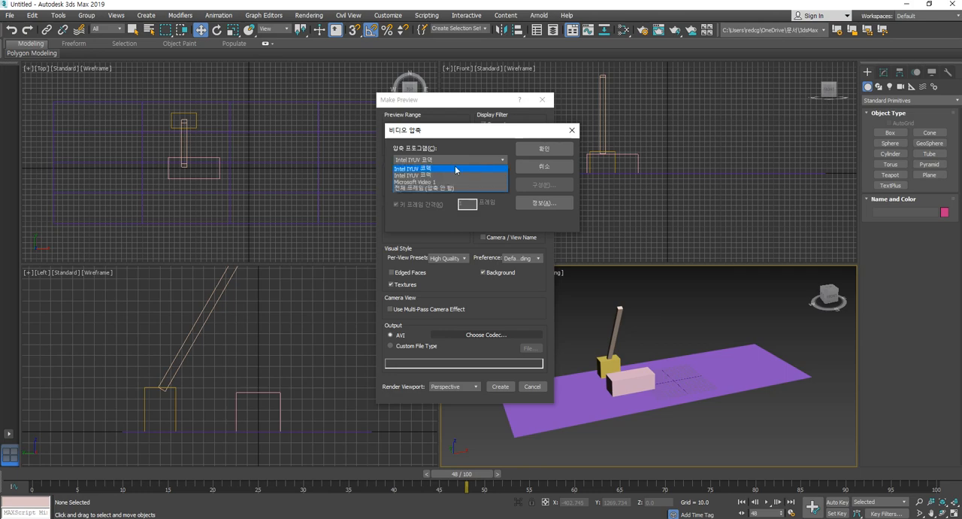
click(420, 188)
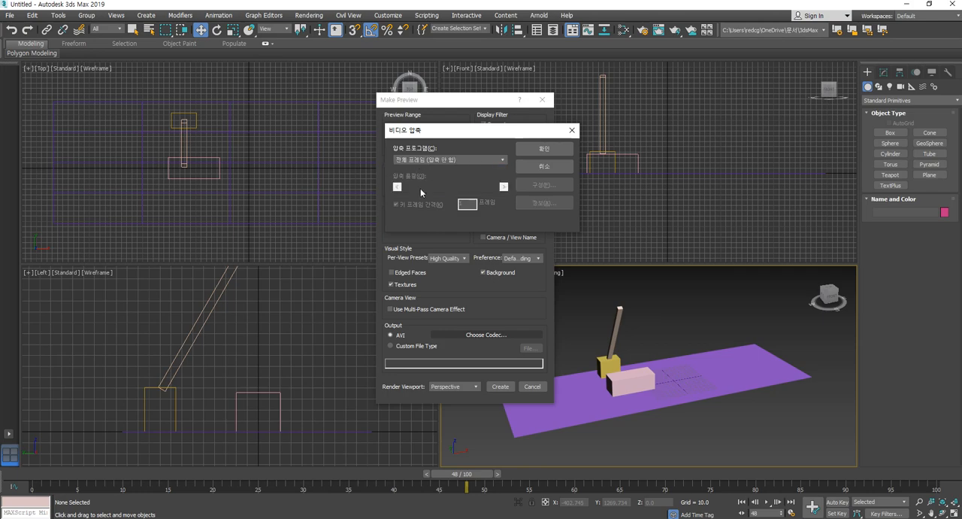
click(555, 150)
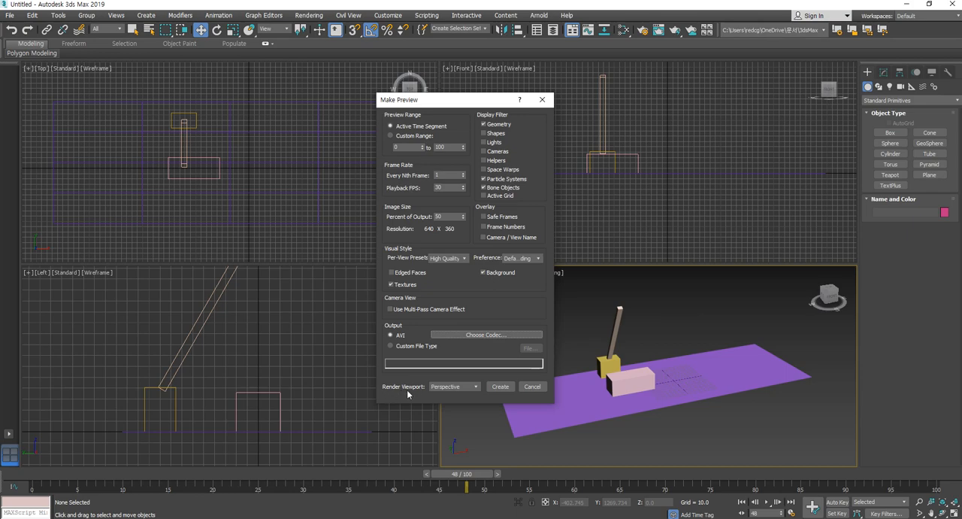
- Keep Perspective as the render viewport and create the preview animation
click(461, 389)
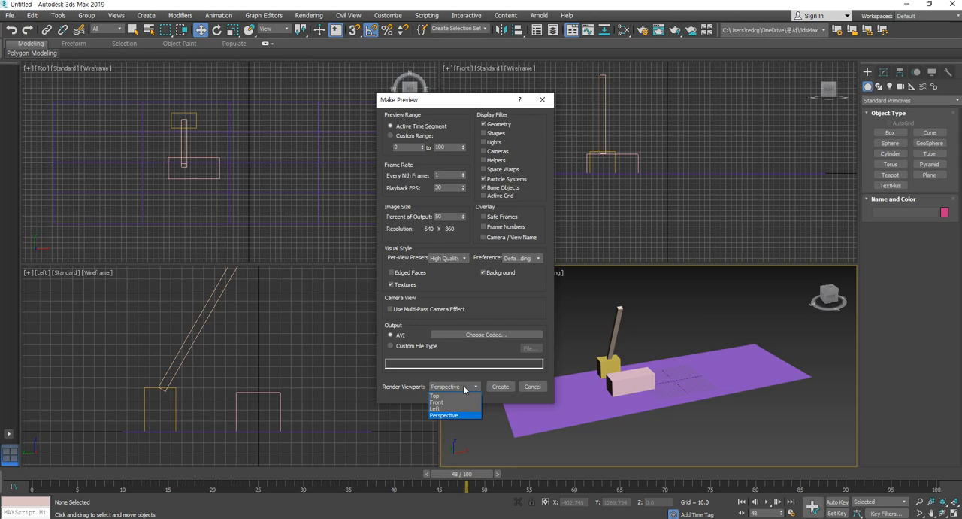
click(464, 389)
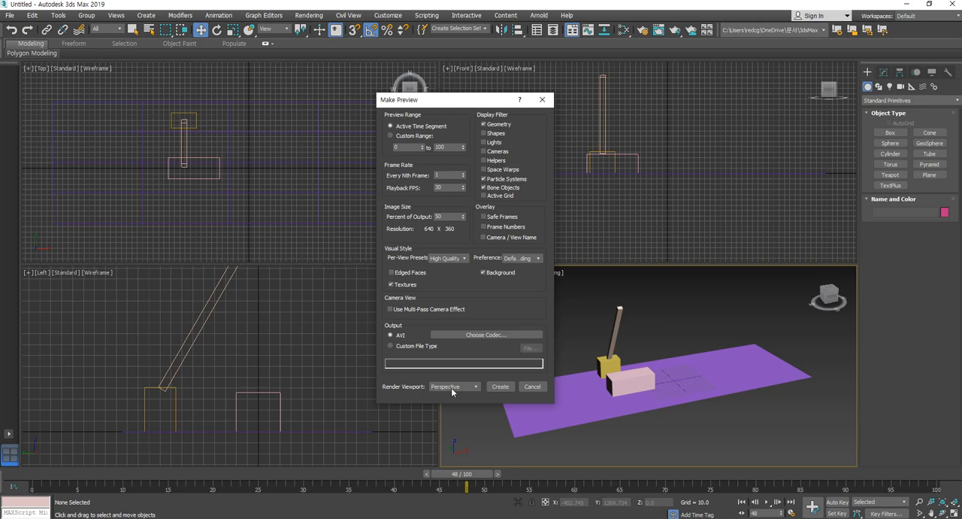
drag(452, 101, 369, 77)
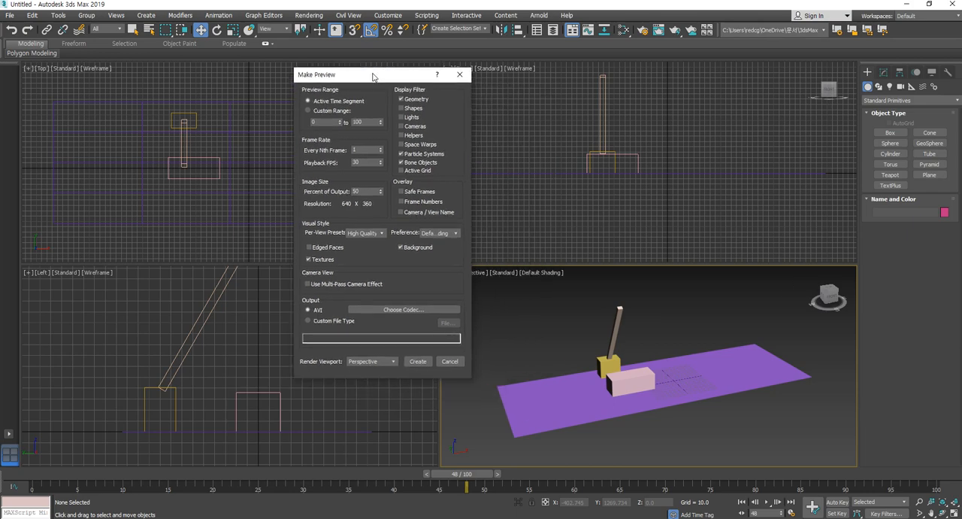
click(418, 362)
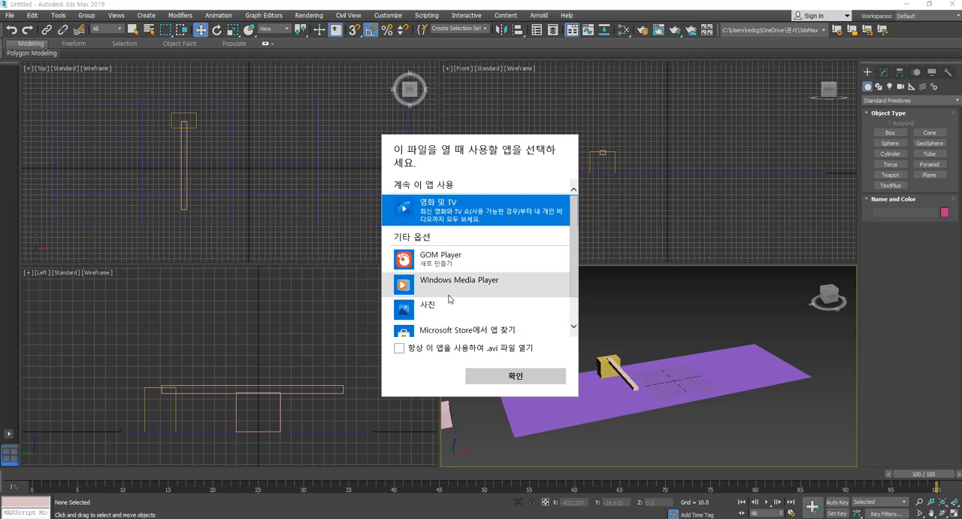
- Open the preview AVI in GOM Player, play it and pause partway through
click(453, 258)
click(514, 379)
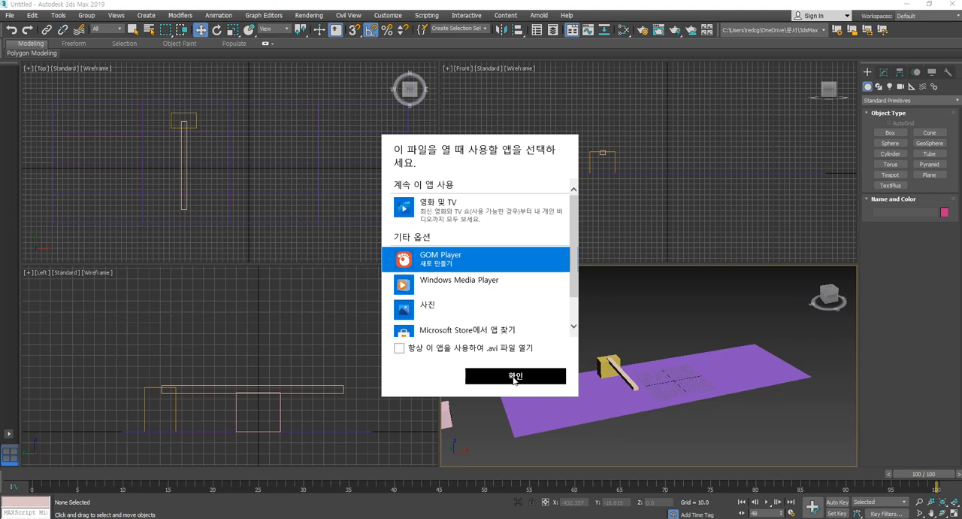
click(514, 379)
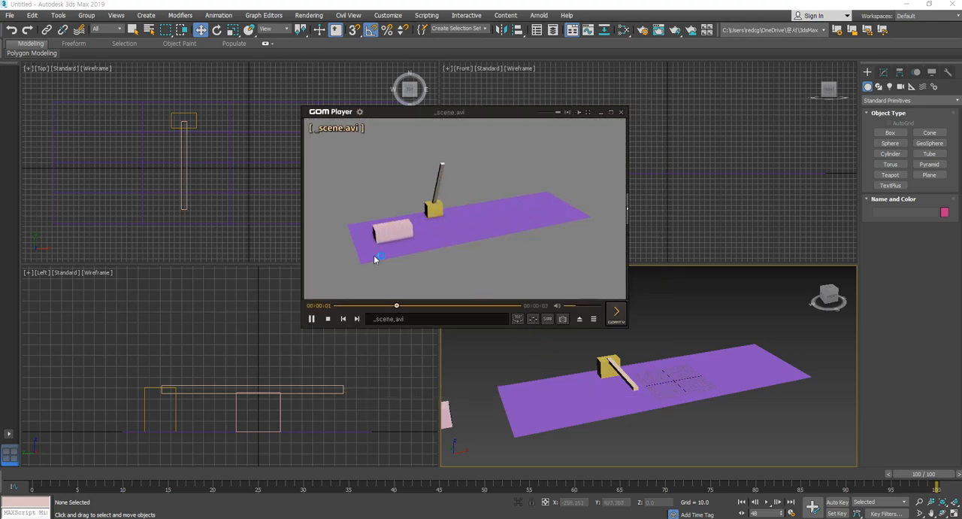
click(311, 319)
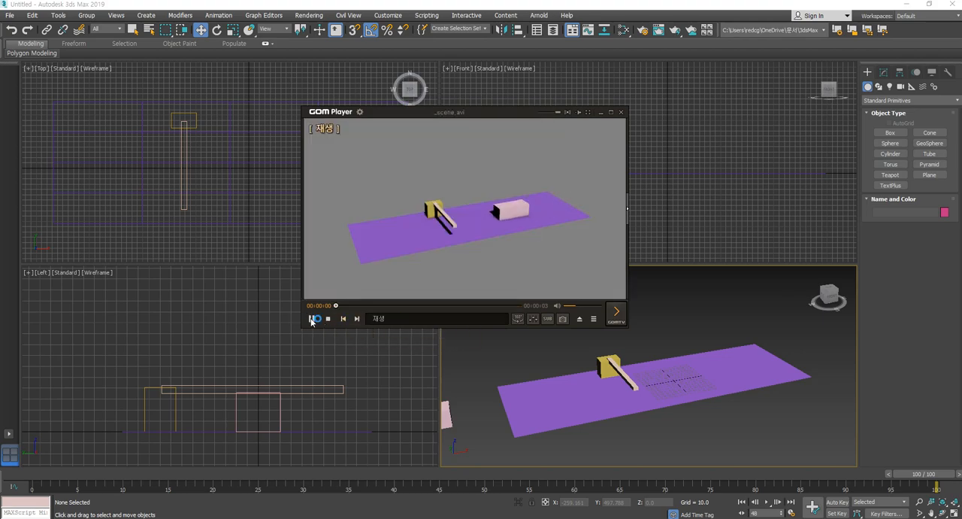
click(311, 319)
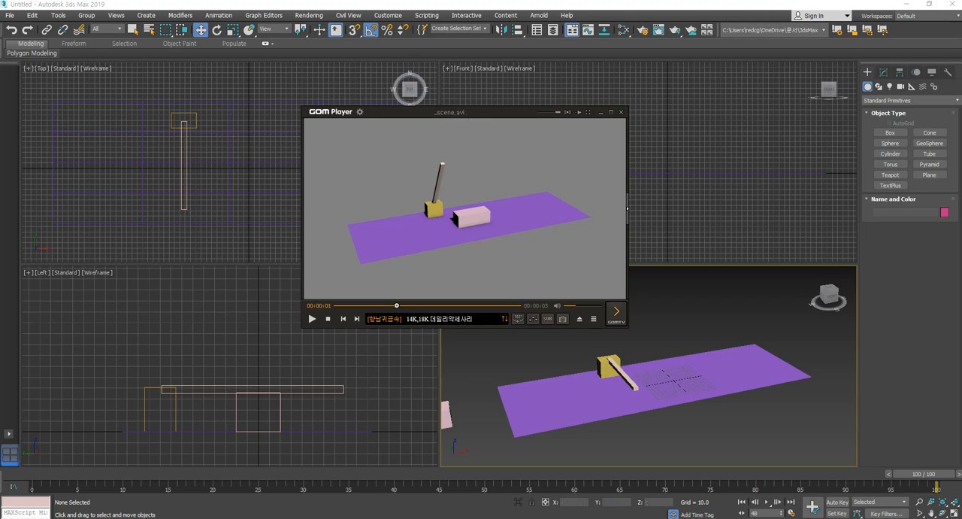
key(super+e)
drag(693, 42, 961, 60)
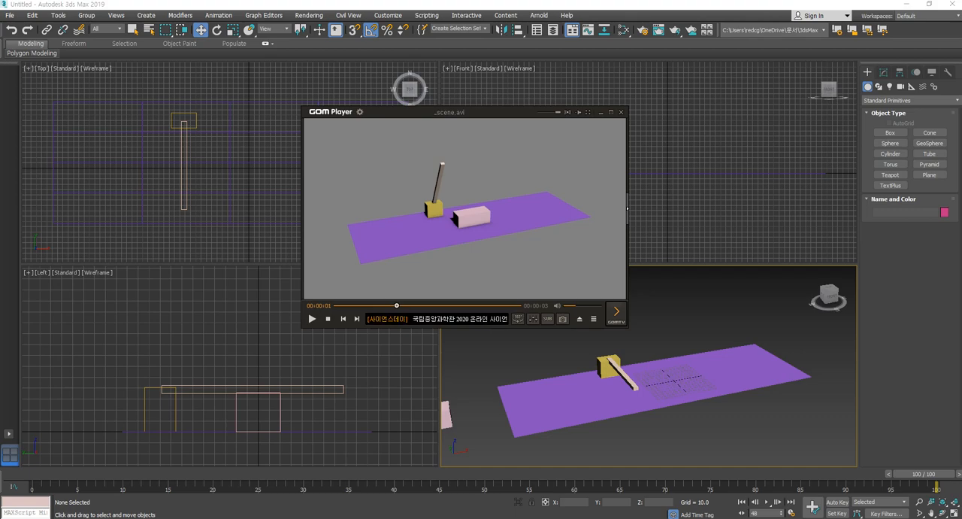
- Switch to File Explorer and open the previews folder inside the 3dsMax folder in Documents
drag(961, 16, 748, 32)
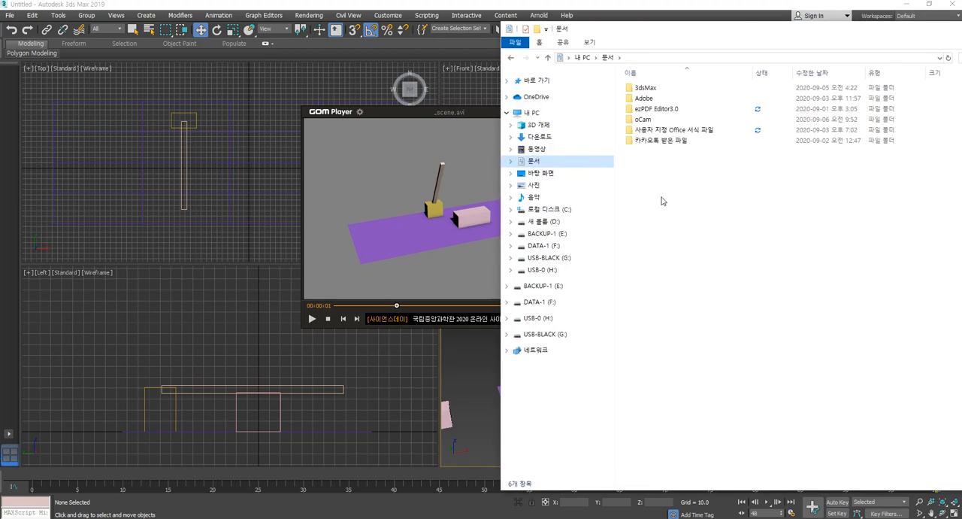
click(530, 161)
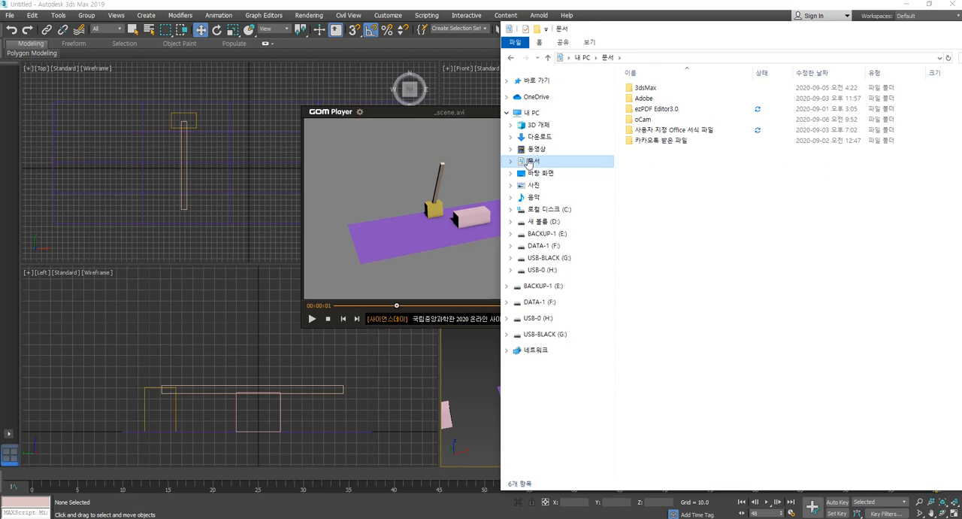
double_click(647, 88)
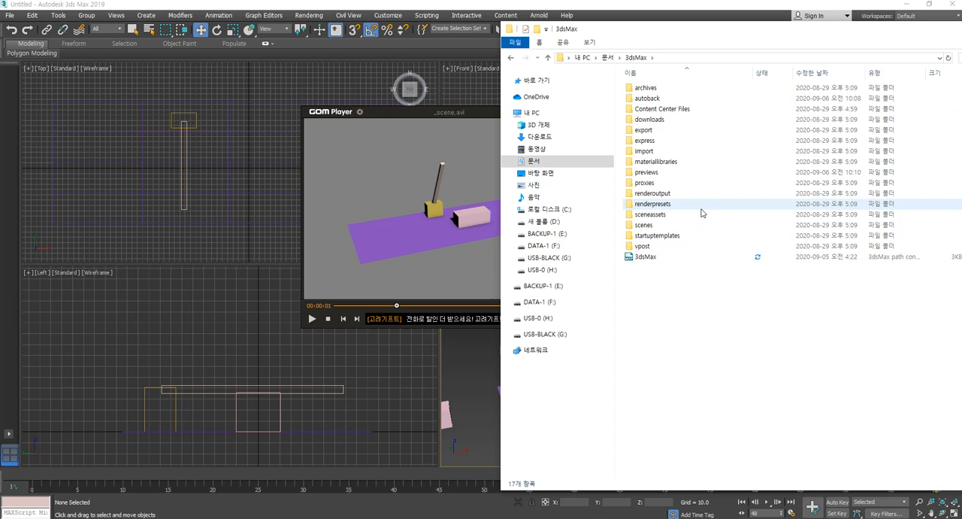
click(651, 174)
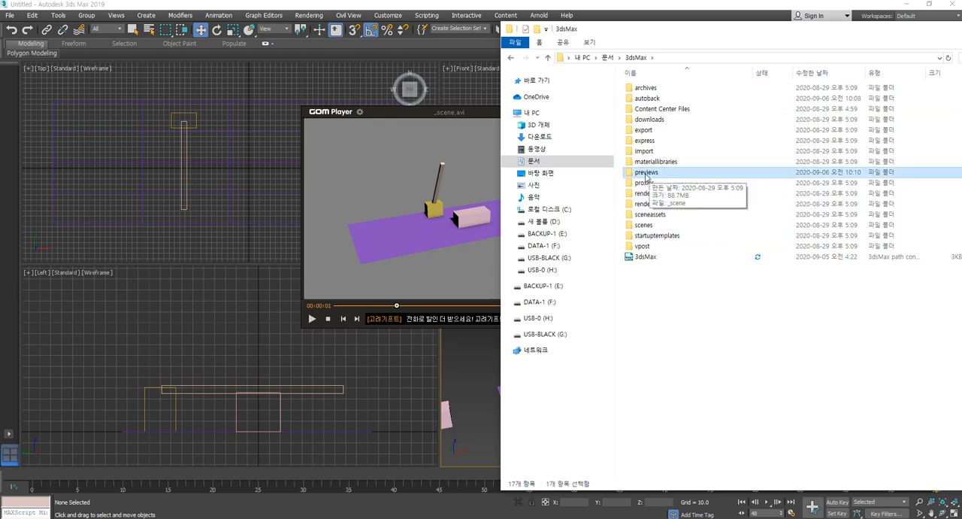
double_click(647, 173)
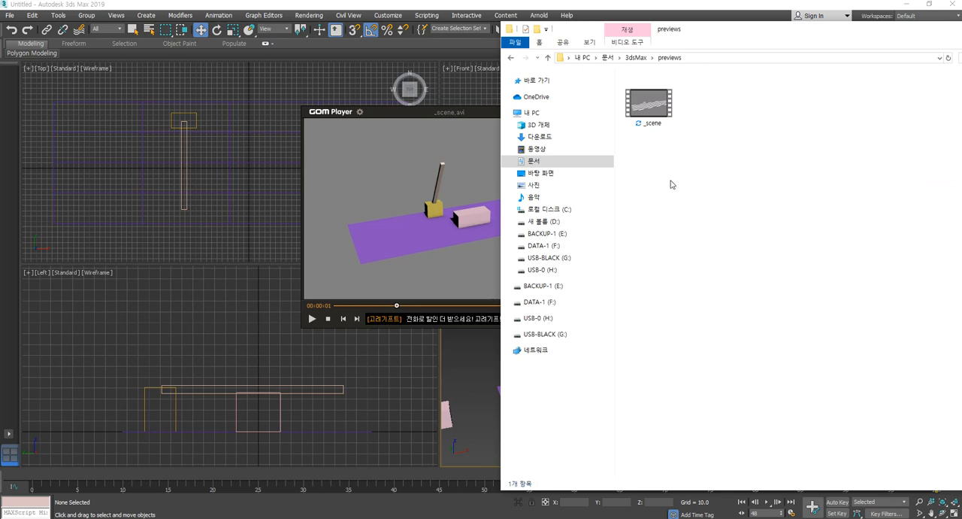
- Rename the _scene preview video as sc001 and move the File Explorer window out of the way
click(644, 122)
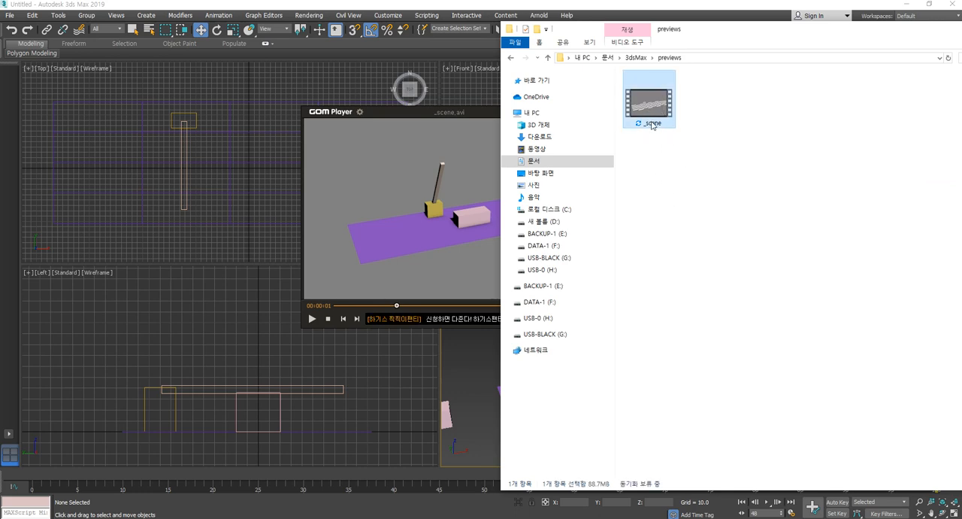
mouse_move(652, 124)
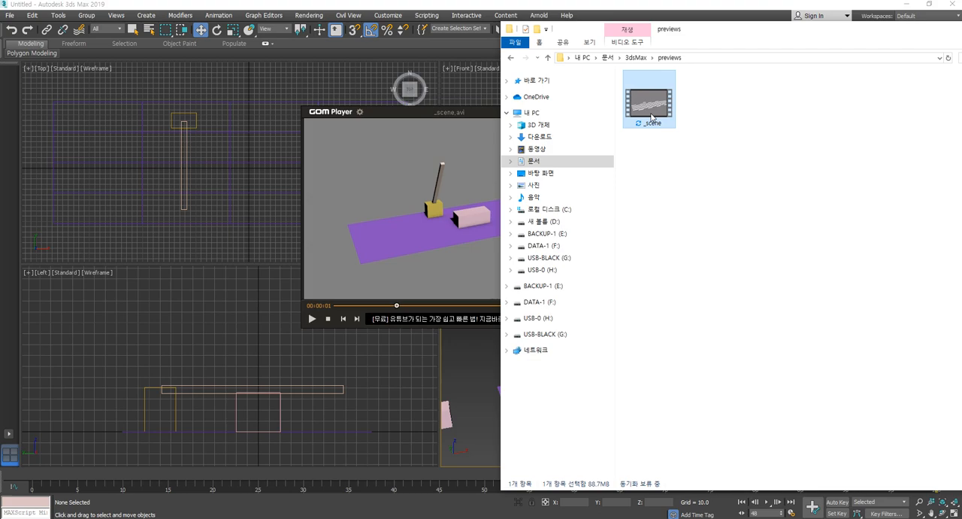
click(653, 123)
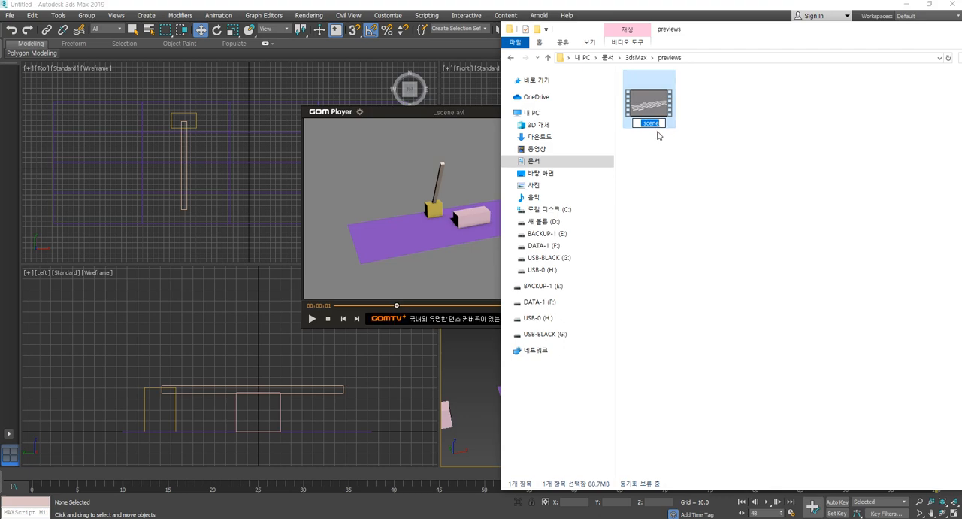
text(sc001)
key(Return)
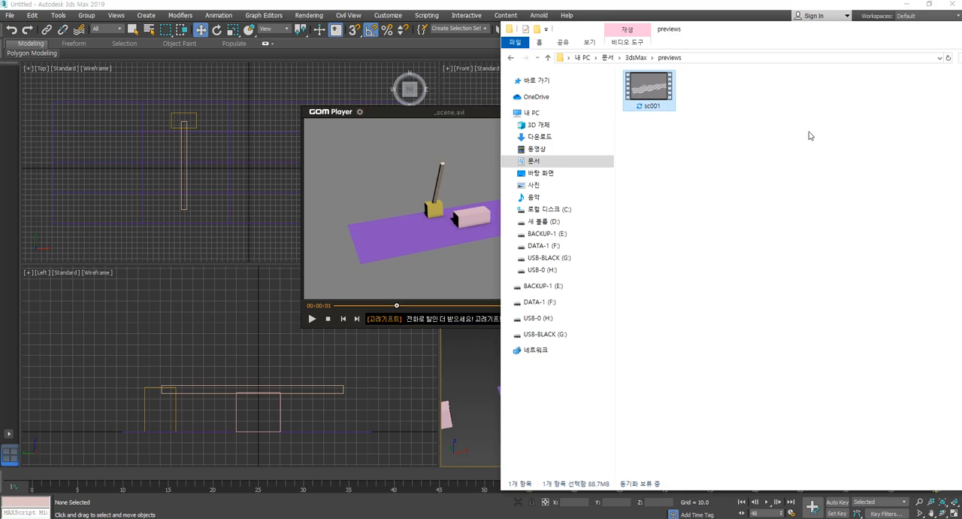
drag(697, 30, 961, 38)
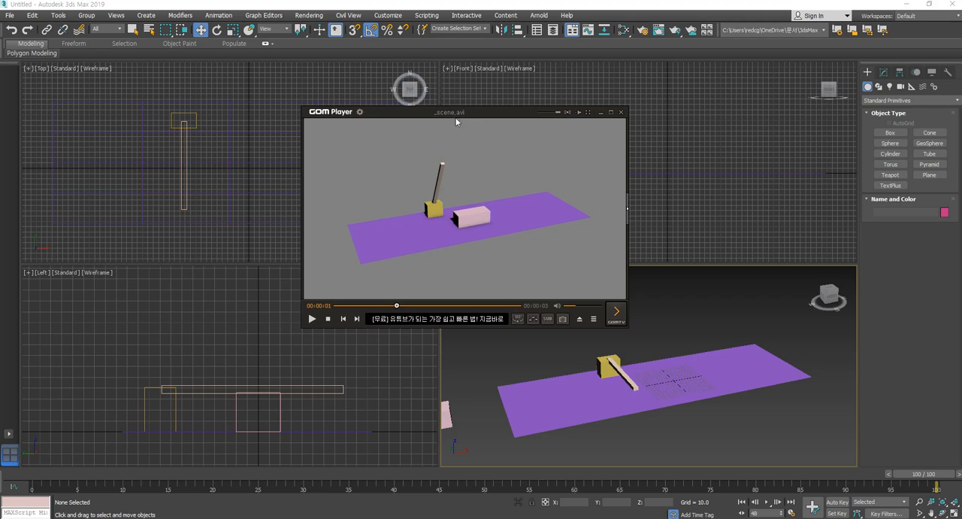
- Close GOM Player, decline its update and return to 3ds Max
click(621, 115)
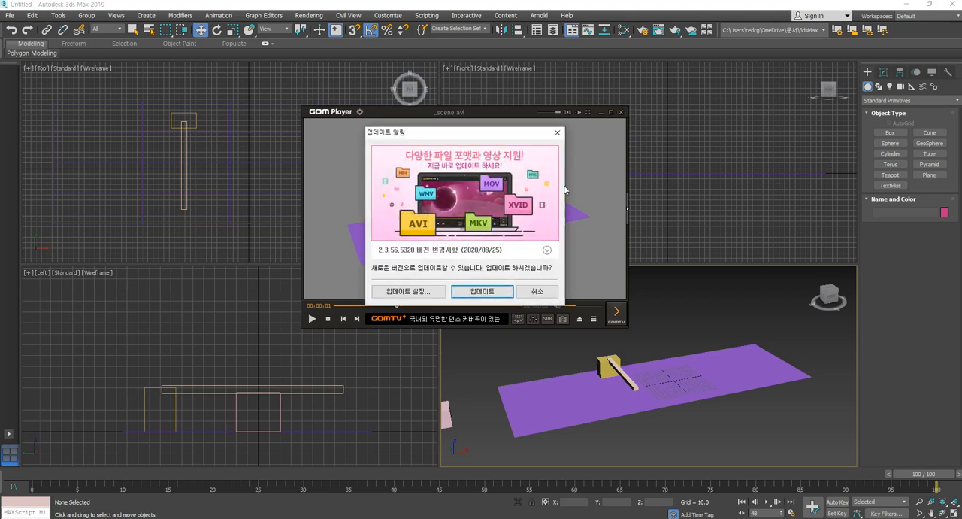
click(538, 293)
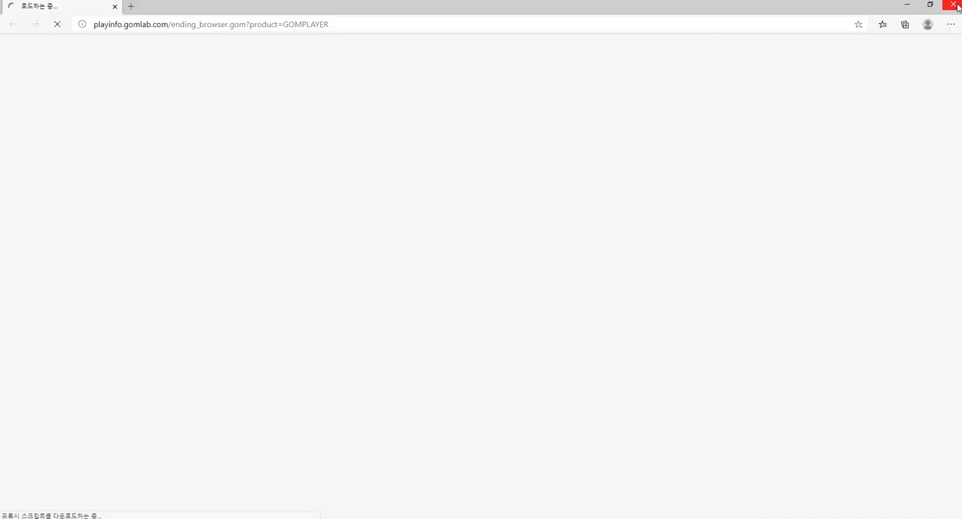
click(953, 3)
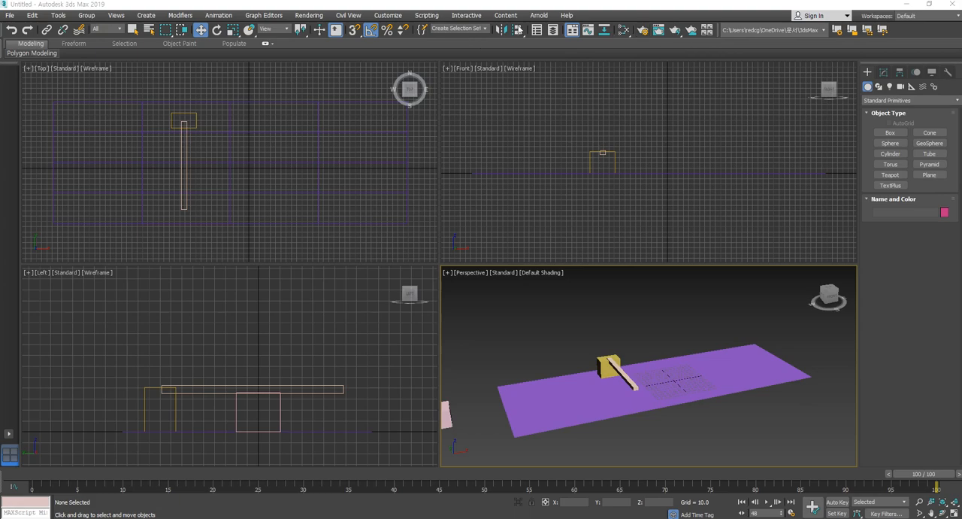
- Open the preview animation settings for the Perspective viewport and look at the AVI codec choice
click(449, 274)
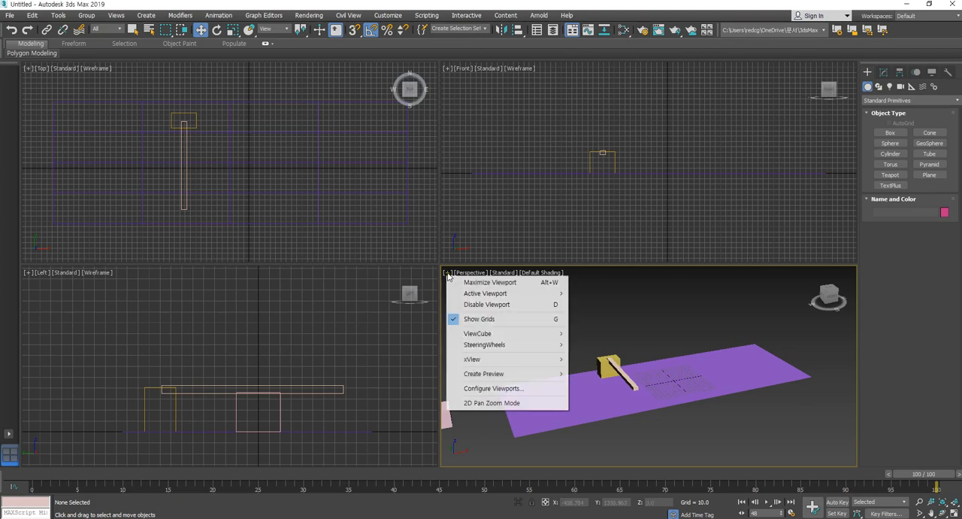
mouse_move(474, 376)
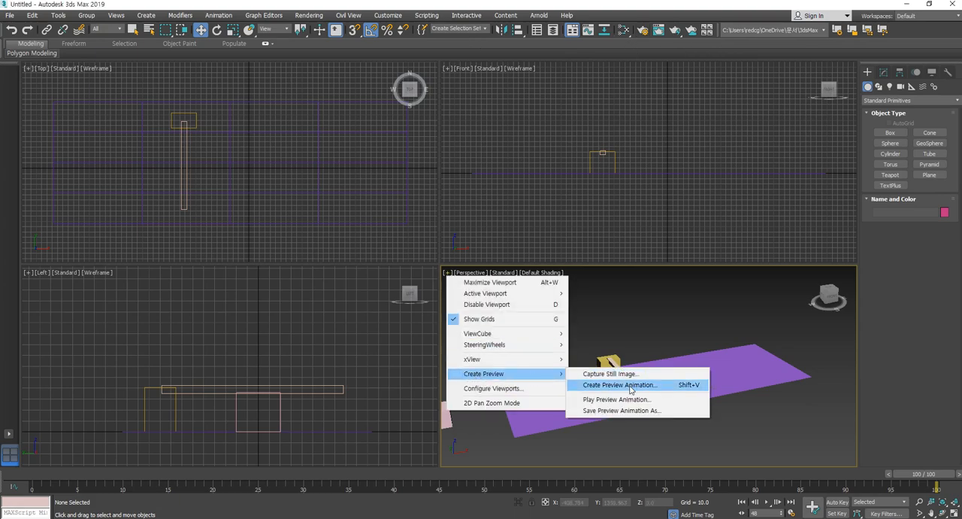
click(630, 388)
drag(466, 112, 531, 83)
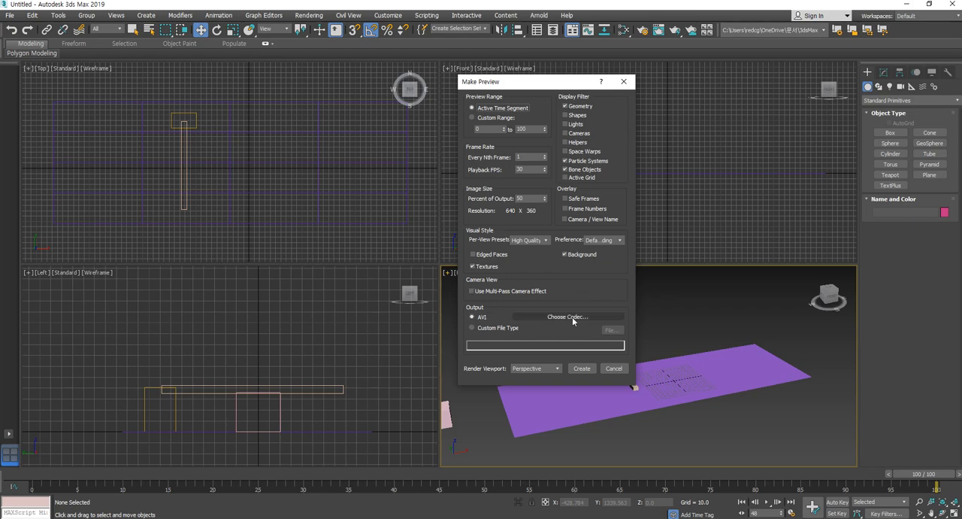
click(563, 317)
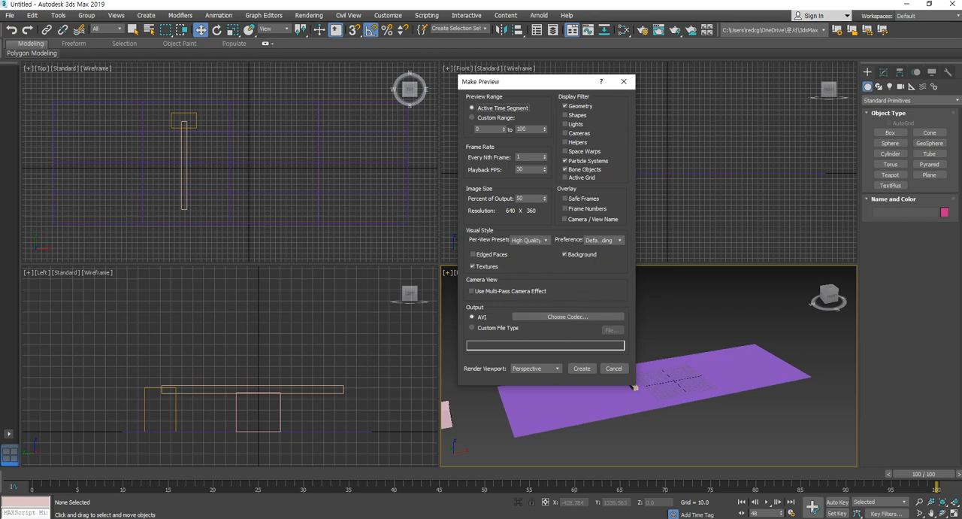
- Try the Custom File Type output, view its file dialog, and close the preview settings without creating a preview
click(490, 330)
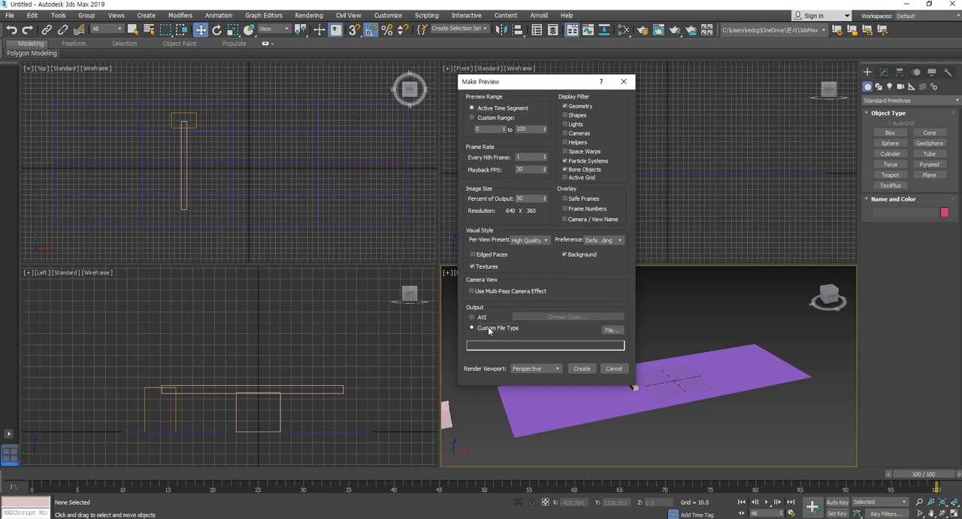
click(611, 331)
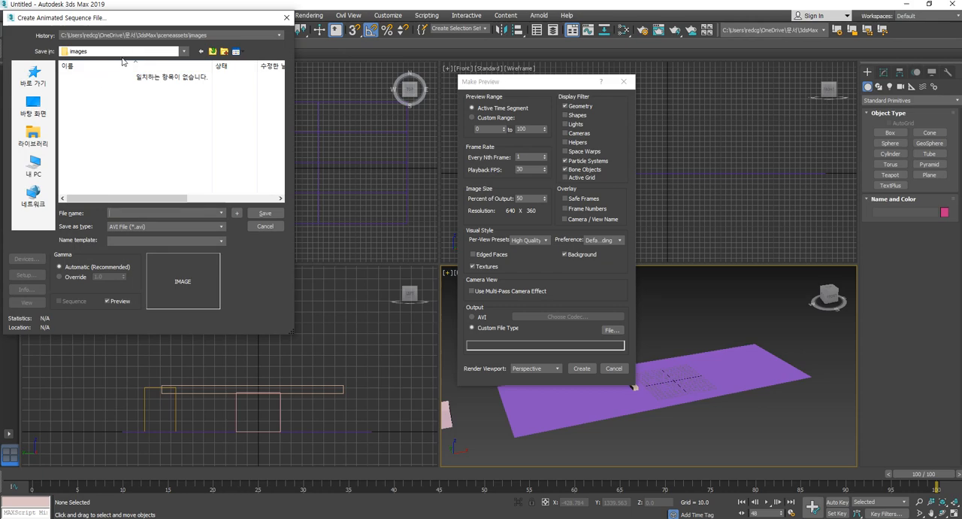
click(289, 18)
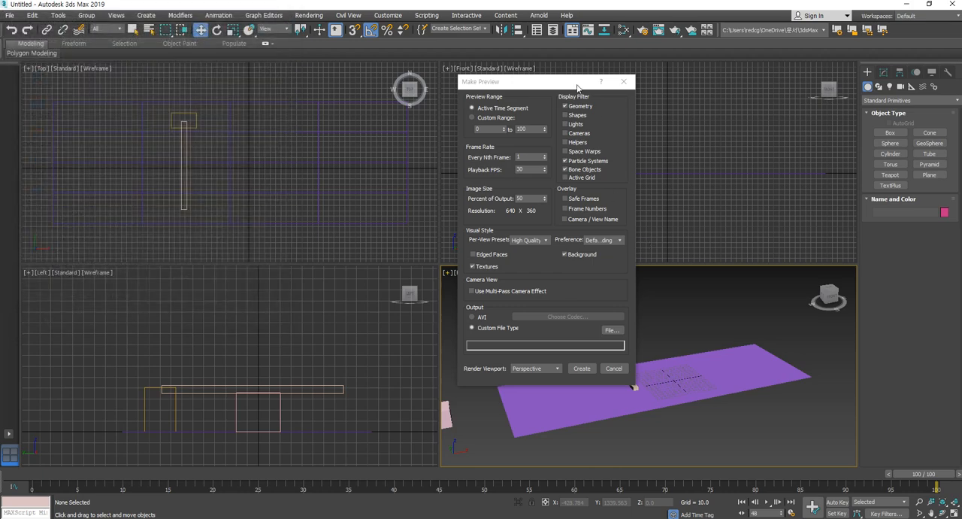
drag(580, 84, 591, 73)
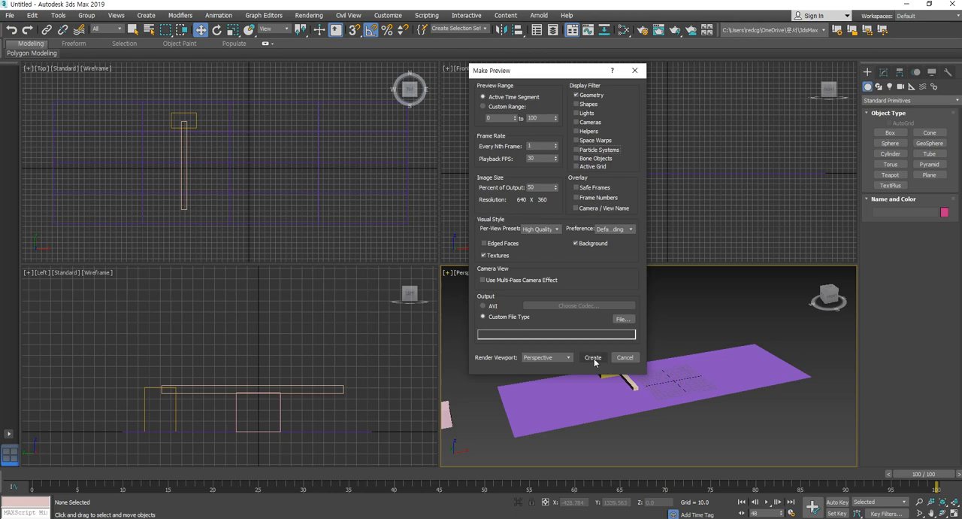
click(635, 70)
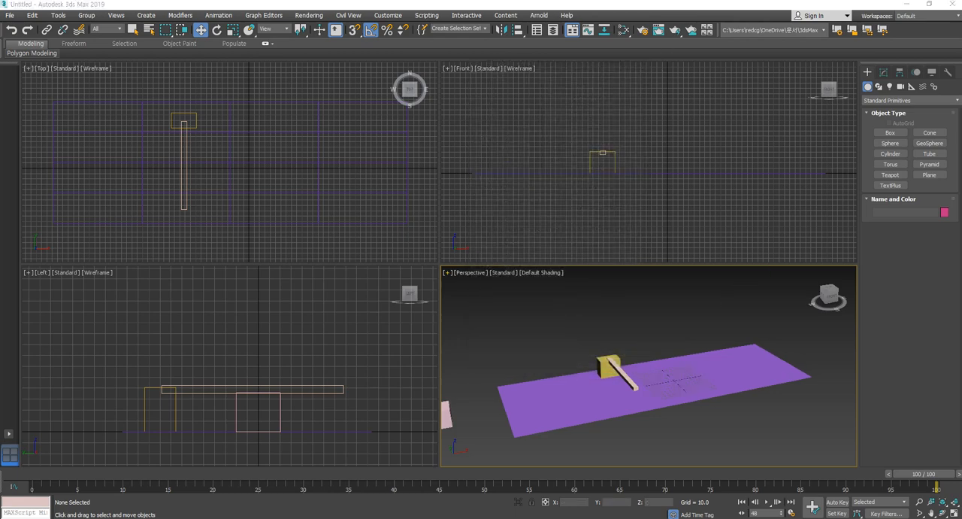
- Create a Target camera in the Top view at about X -624, Y -243, aimed at the yellow barrier post
scroll(672, 331, down, 4)
middle_drag(672, 331, 654, 334)
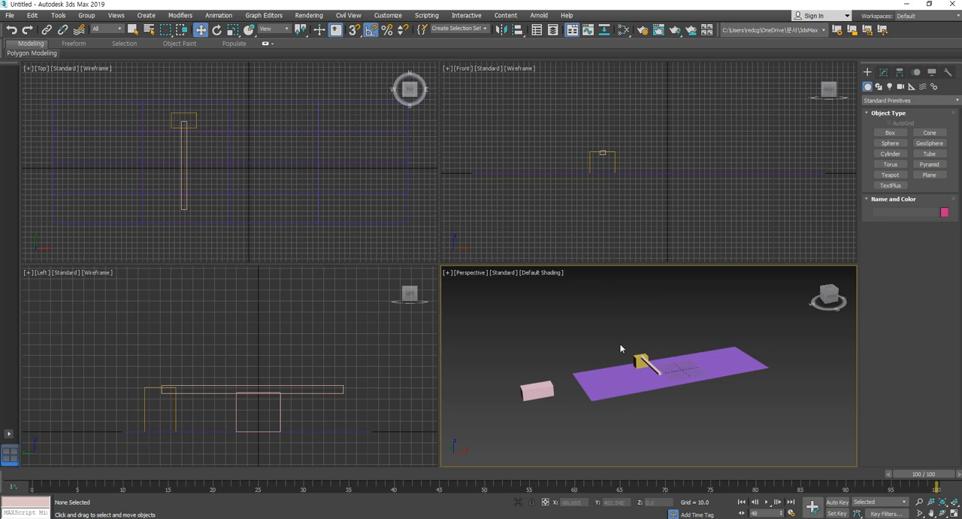
click(638, 359)
scroll(320, 199, down, 3)
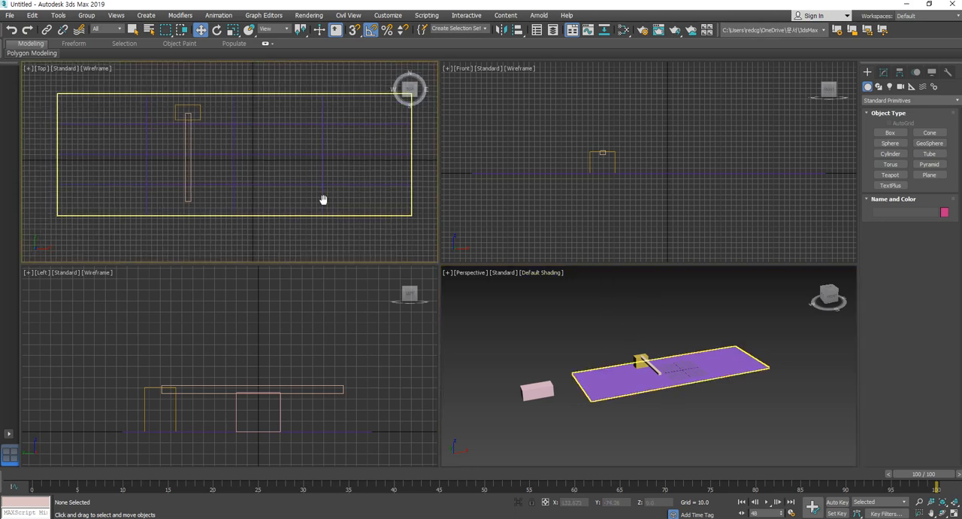
click(320, 200)
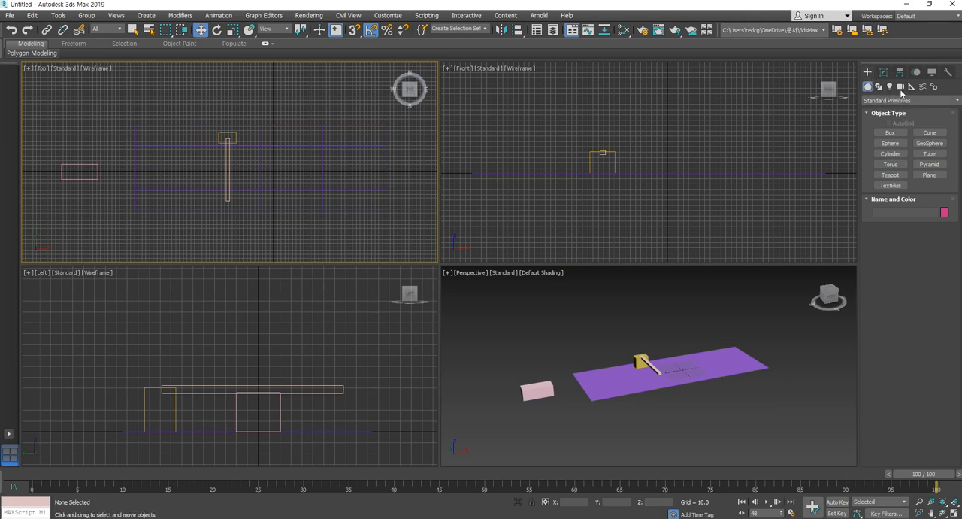
click(900, 86)
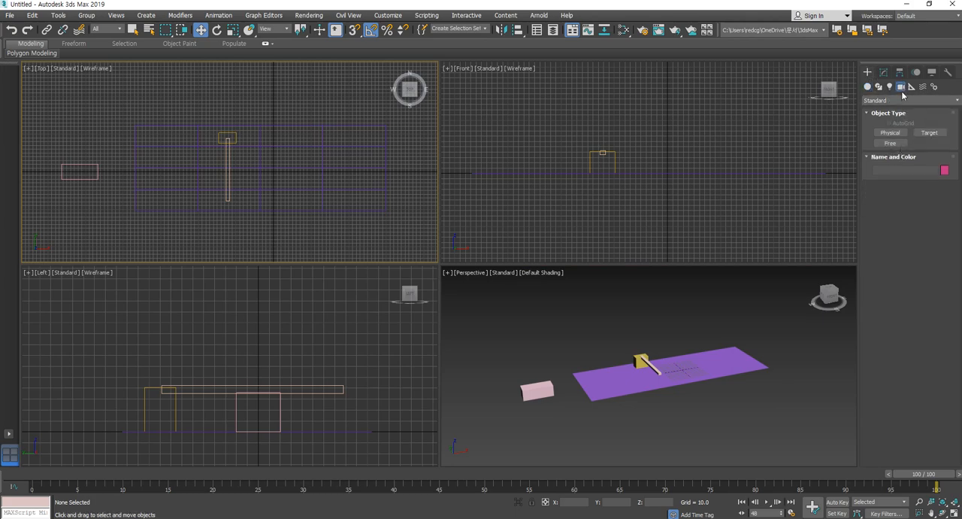
click(932, 133)
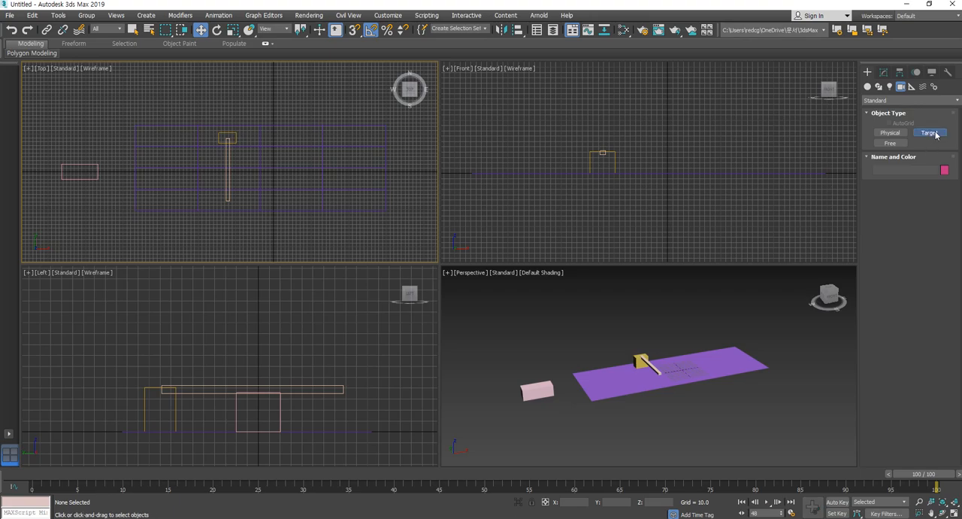
scroll(328, 200, down, 4)
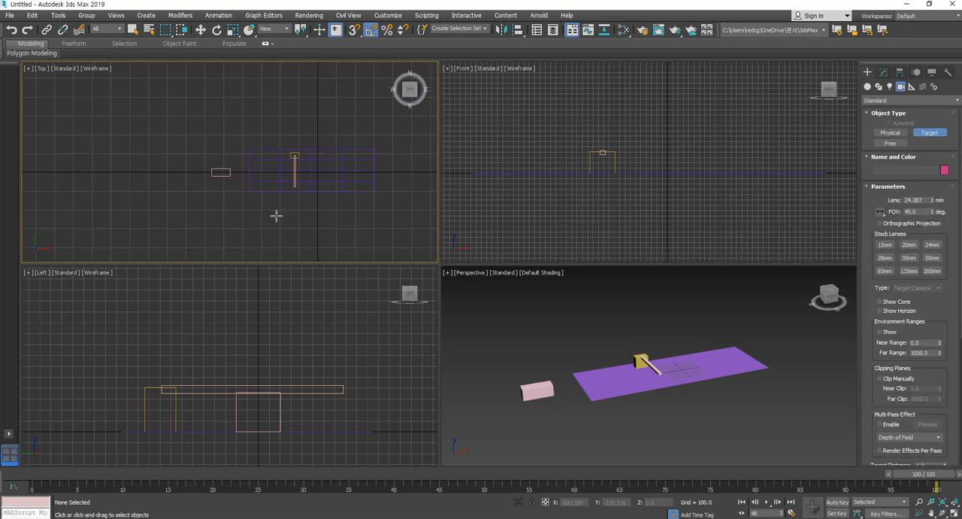
drag(201, 217, 294, 159)
click(201, 29)
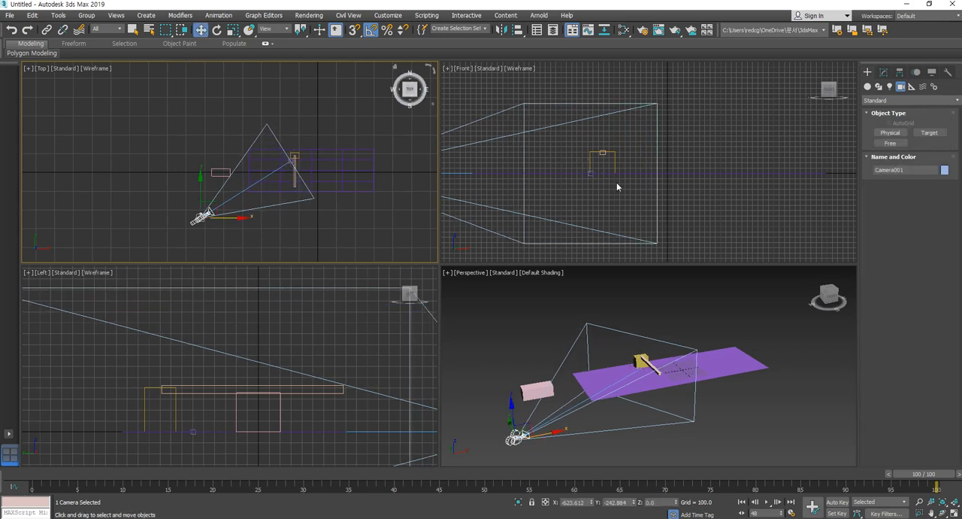
- Frame the whole scene in all viewports and raise the camera well above the ground in the Front view
key(ctrl+shift+z)
scroll(600, 220, up, 2)
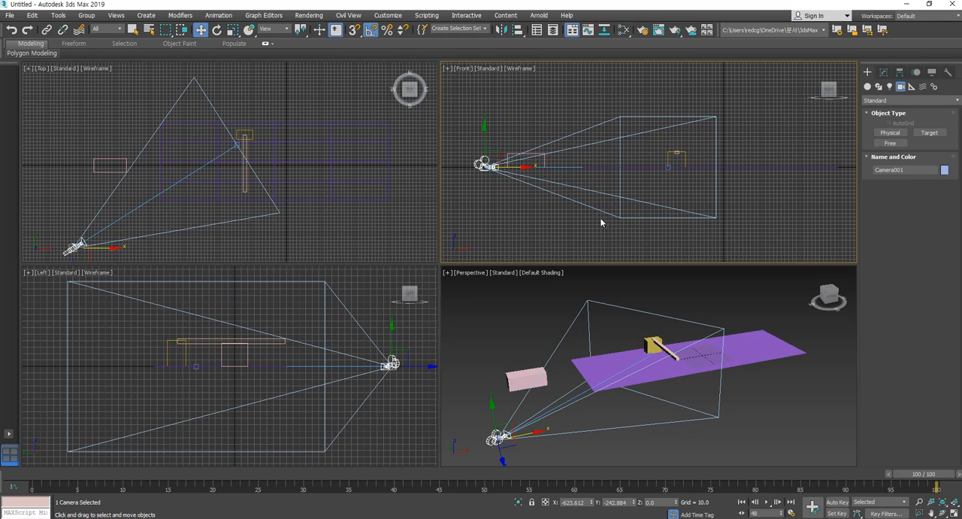
click(508, 206)
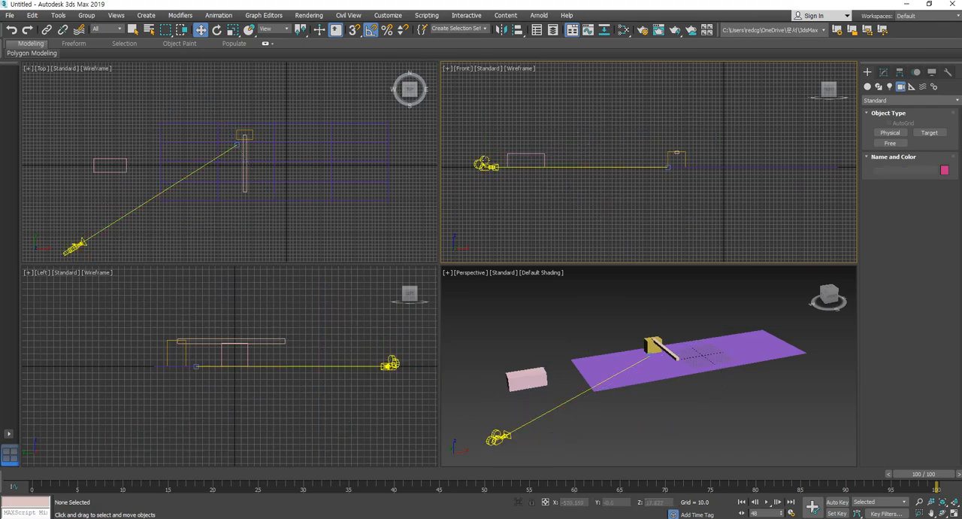
click(485, 163)
drag(484, 141, 496, 107)
- Raise the camera target to about Z 50 in the Front view and switch the Perspective viewport to the camera's view
click(668, 168)
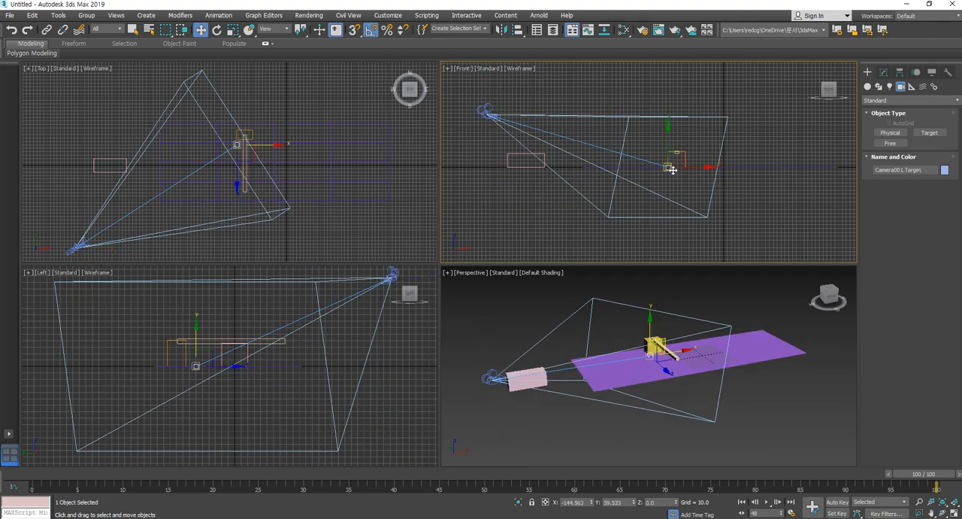
drag(681, 151, 679, 132)
middle_drag(748, 381, 737, 399)
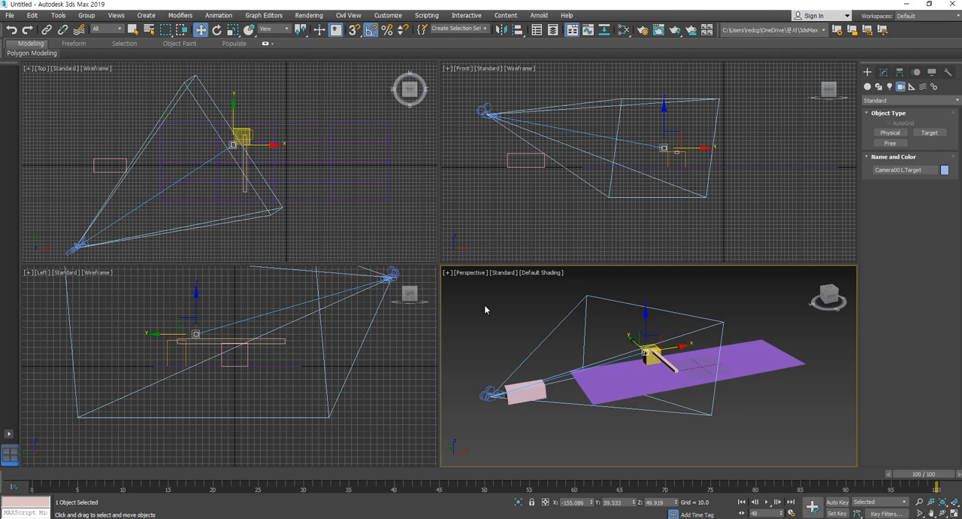
key(c)
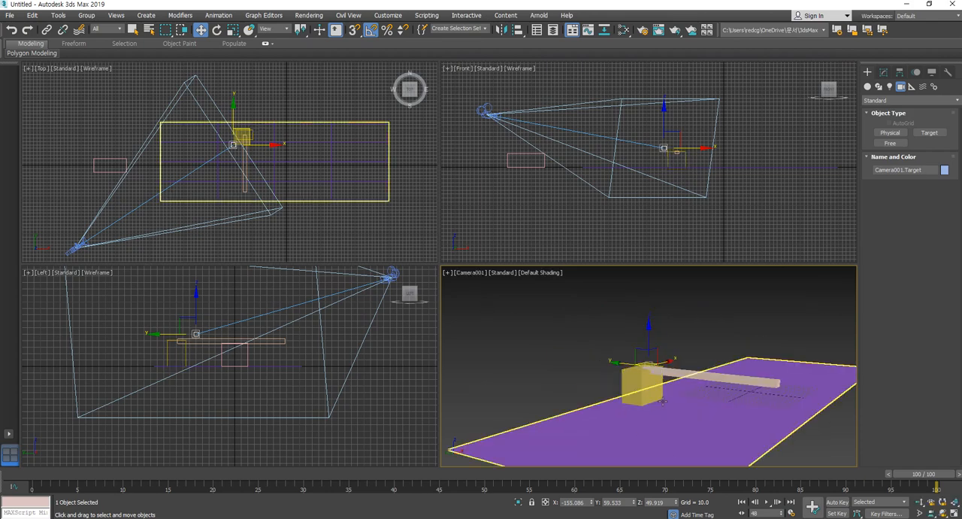
- Shift the camera view slightly, then move the camera target up and toward the barrier in the Front view
mouse_move(644, 394)
middle_down()
mouse_move(635, 381)
mouse_move(644, 389)
middle_up()
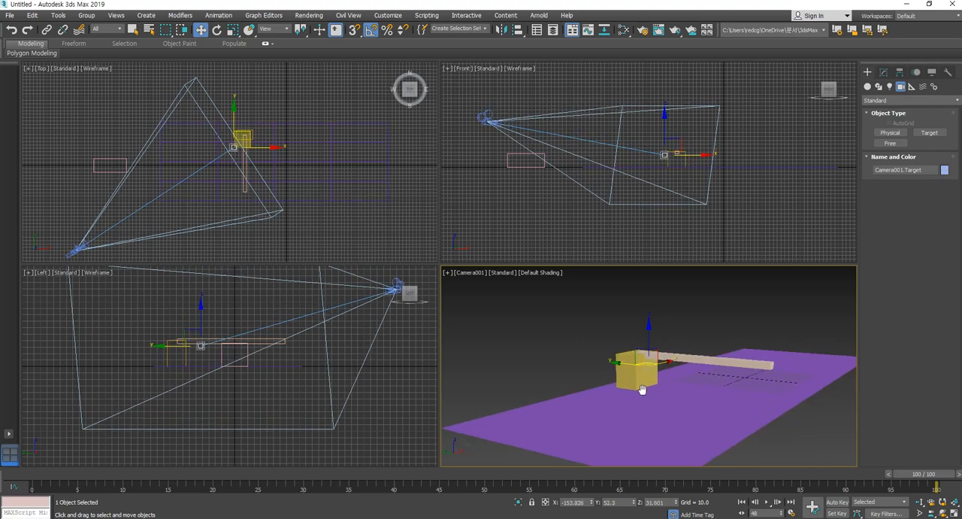
right_click(677, 143)
drag(677, 138, 685, 125)
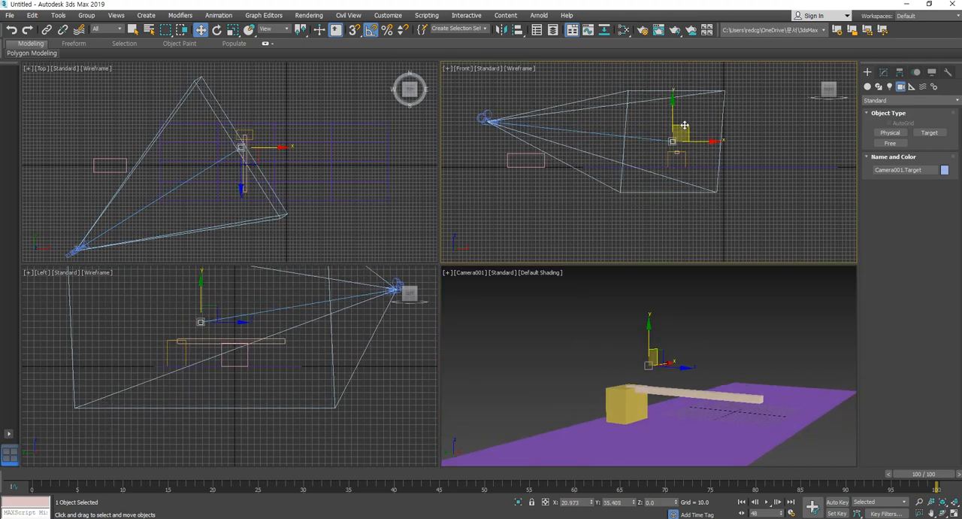
- Move the camera slightly closer to the barrier in the Front view, then lower the camera and its target together a little
mouse_move(485, 118)
mouse_down()
mouse_move(496, 100)
mouse_move(490, 122)
mouse_up()
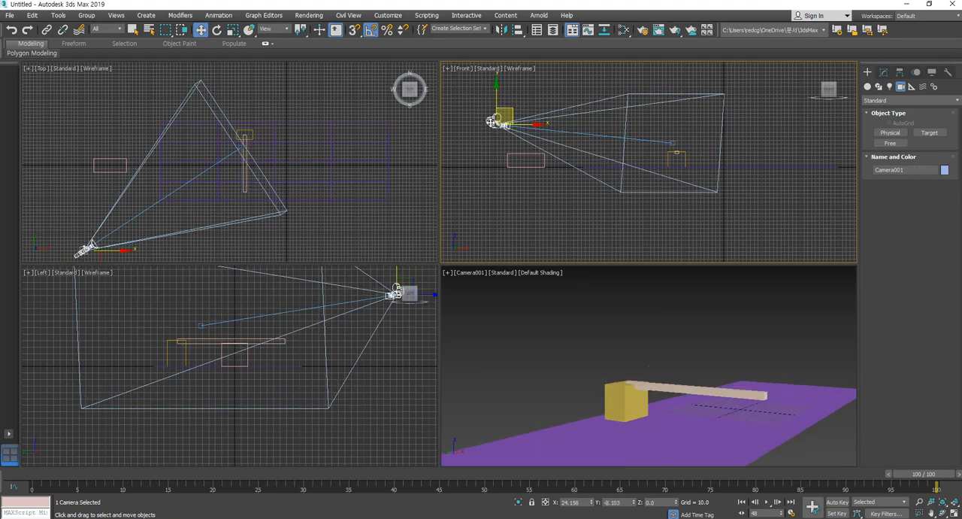
click(659, 160)
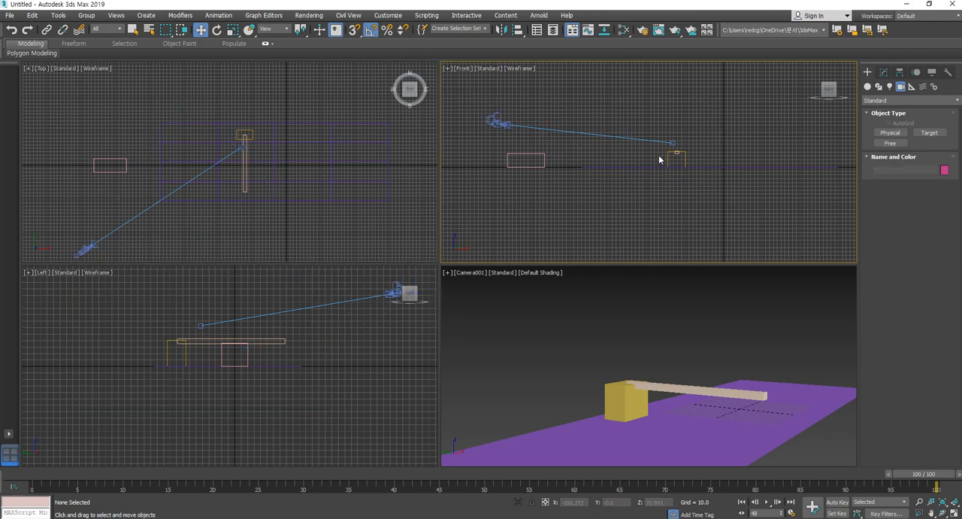
click(591, 134)
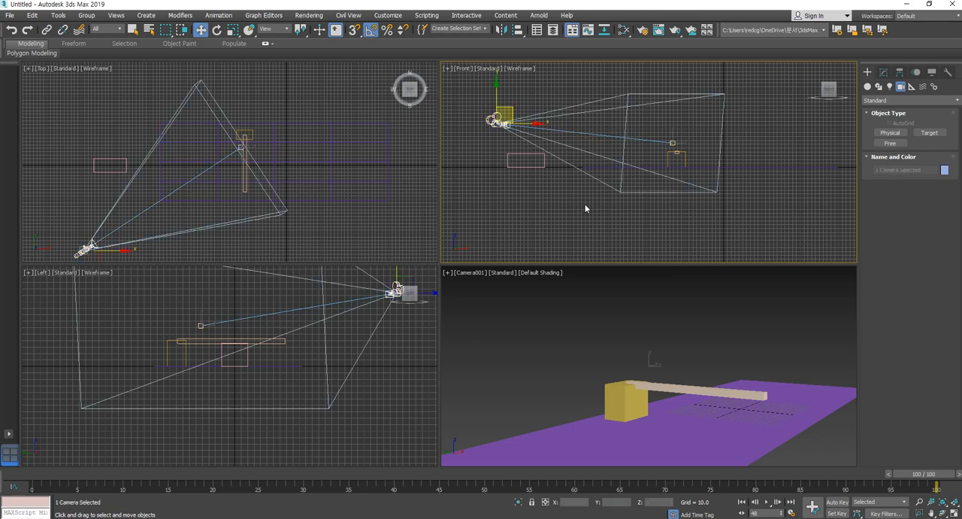
click(674, 143)
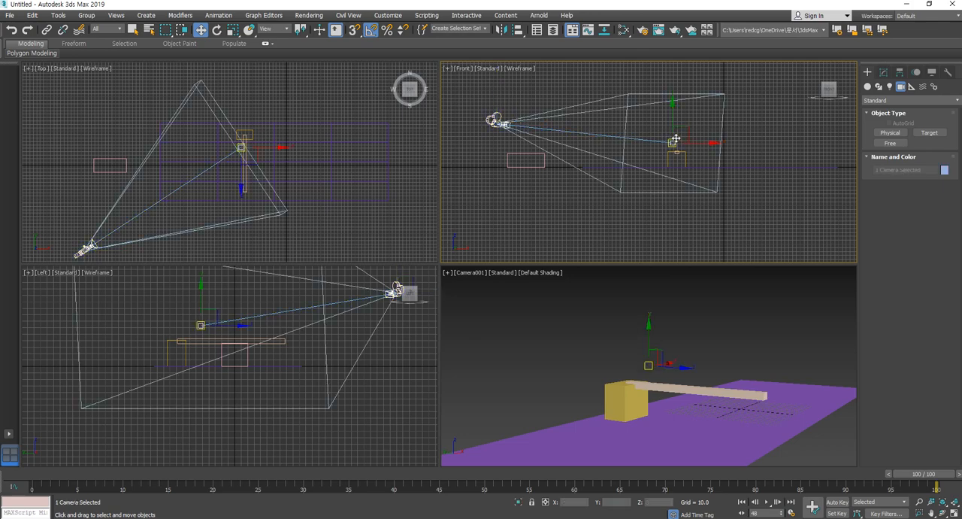
click(502, 120)
mouse_move(513, 110)
mouse_down()
mouse_move(514, 88)
mouse_move(513, 120)
mouse_move(514, 110)
mouse_up()
click(569, 208)
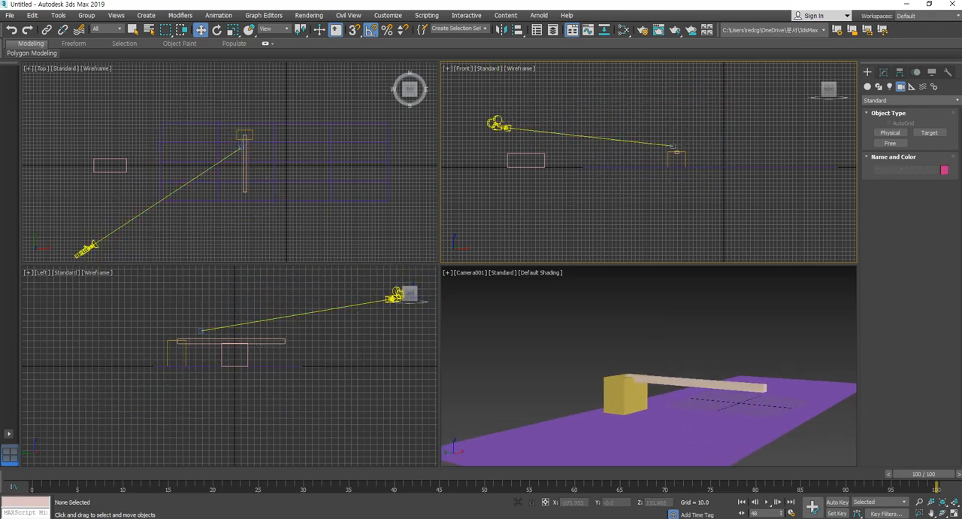
- Turn on Auto Key and scrub the animation from frame 0 to frame 100
middle_click(410, 306)
key(z)
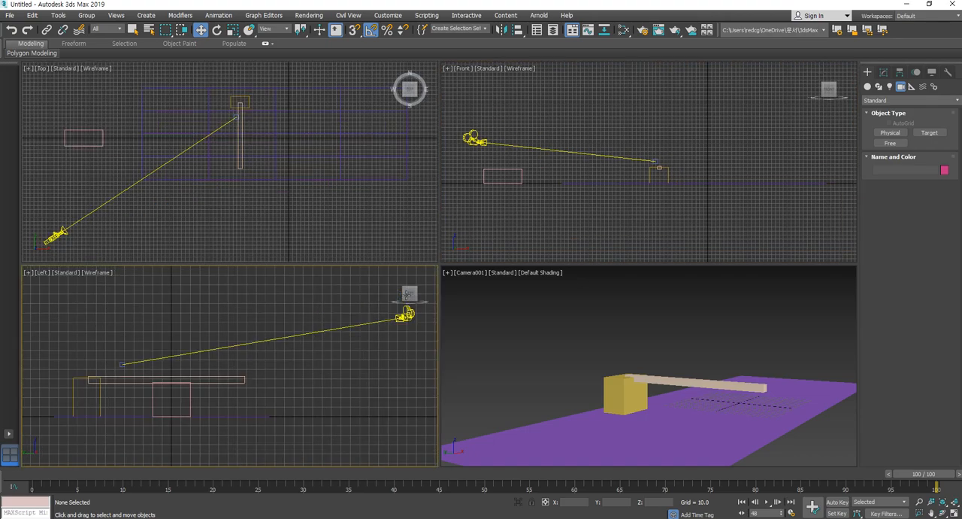
scroll(266, 210, down, 3)
middle_drag(266, 210, 282, 205)
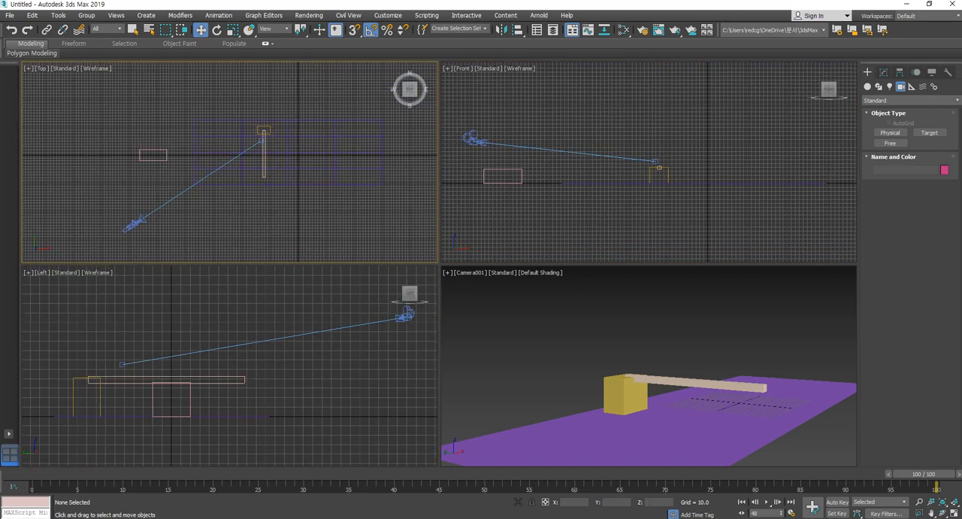
click(837, 502)
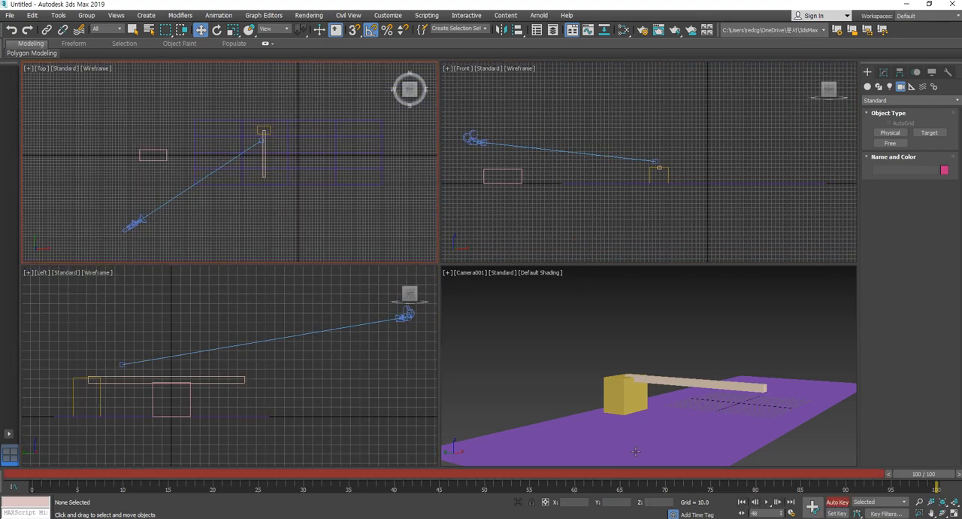
click(51, 477)
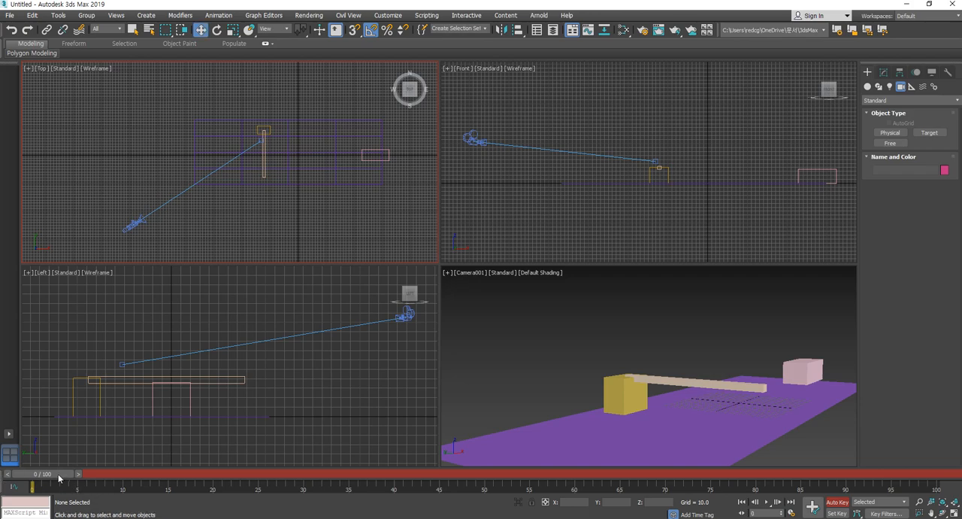
drag(58, 476, 923, 475)
- At frame 100, move the camera in the Top view to about X 35, Y -391, and scrub back to frame 0
key(w)
scroll(258, 208, down, 3)
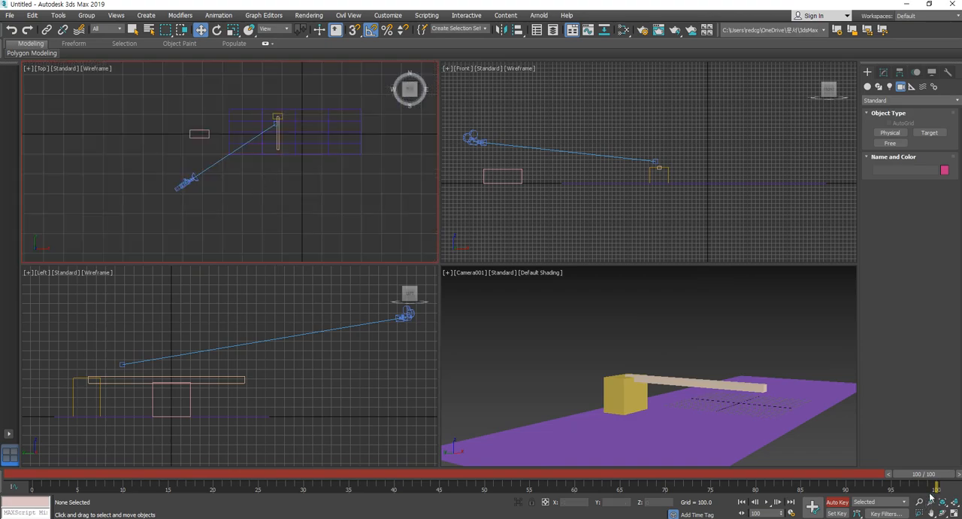
click(183, 185)
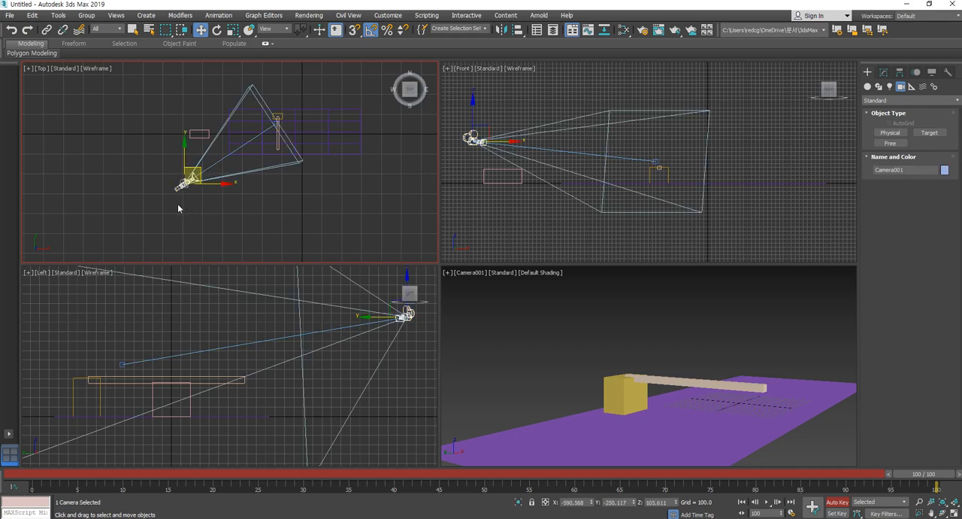
drag(209, 185, 329, 203)
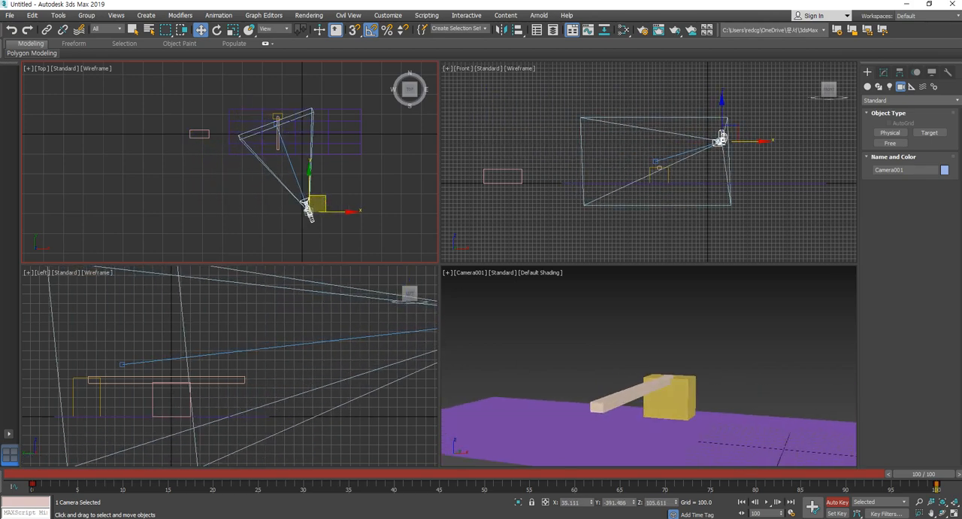
drag(501, 476, 0, 477)
key(w)
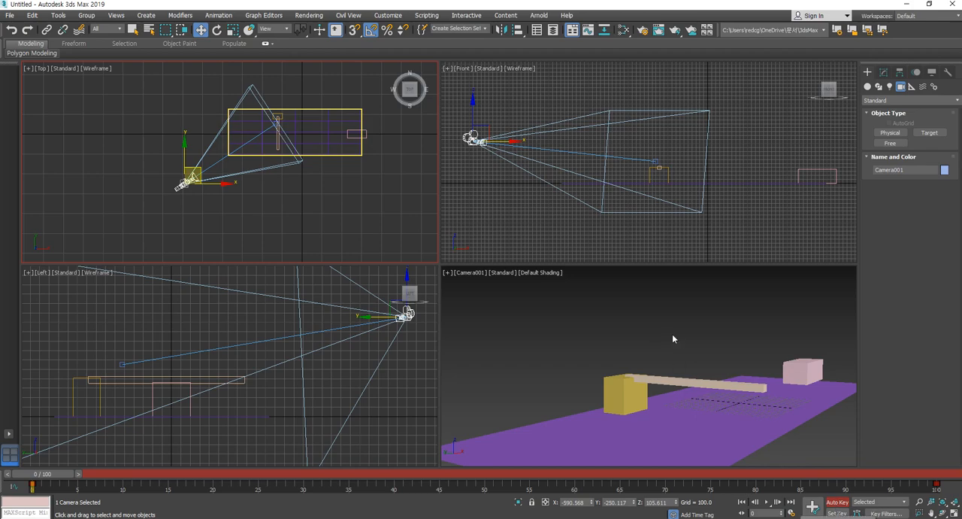
- At frame 0, pan the camera view to lower the camera to about Z 92 and scrub the timeline to check
middle_drag(529, 349, 544, 325)
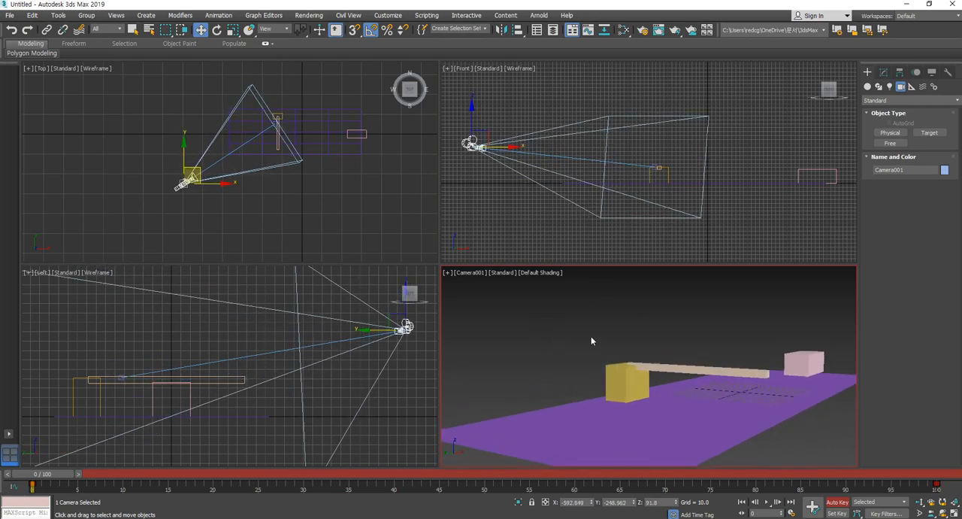
drag(52, 480, 3, 466)
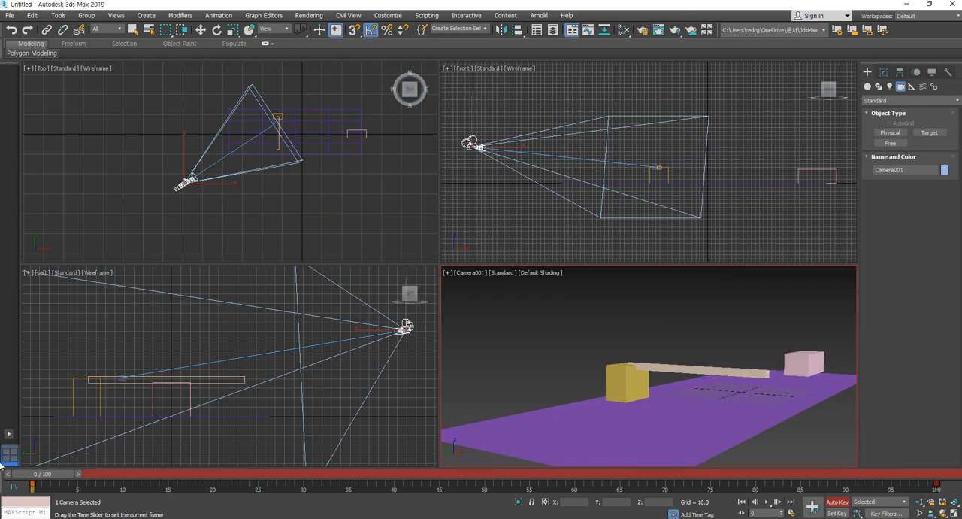
key(w)
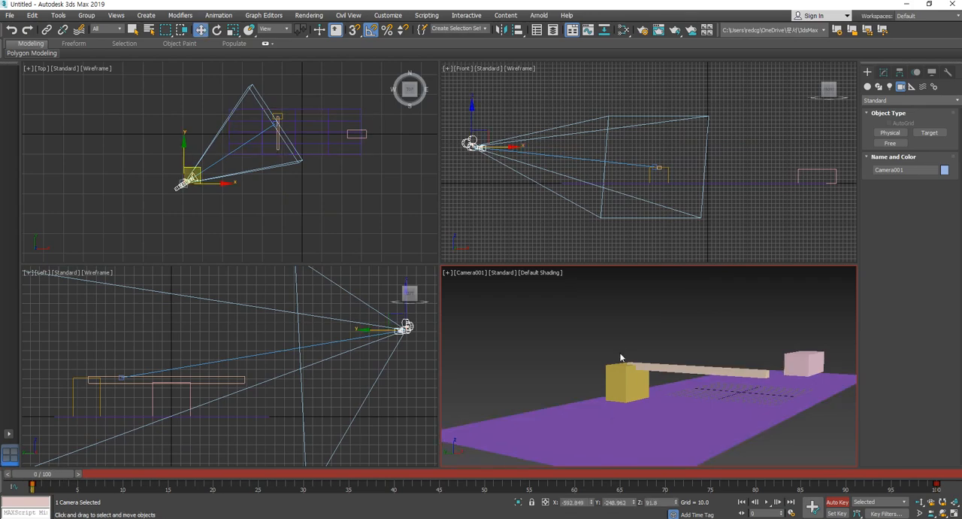
- Record an extra camera key at frame 40 with the camera at about Z 118, check it from frame 0, and remove that key
drag(42, 474, 400, 487)
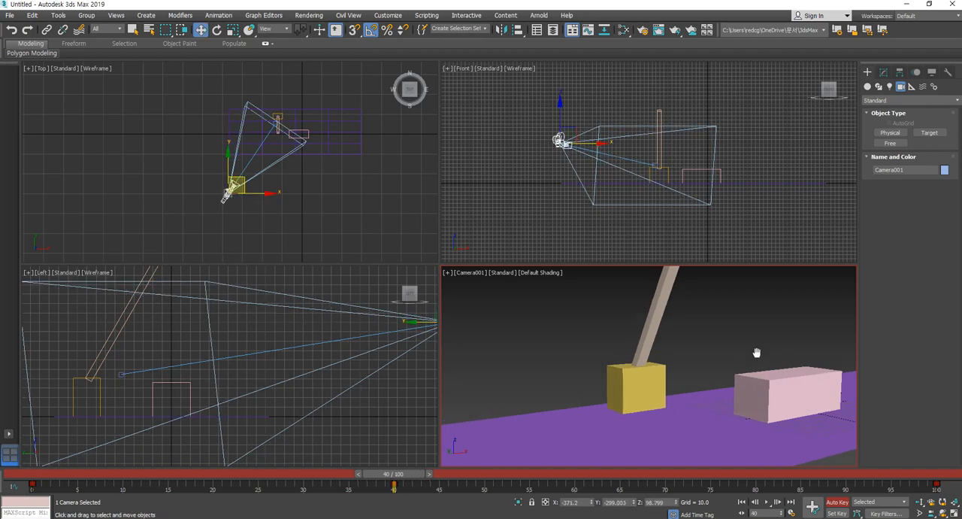
middle_drag(754, 351, 757, 372)
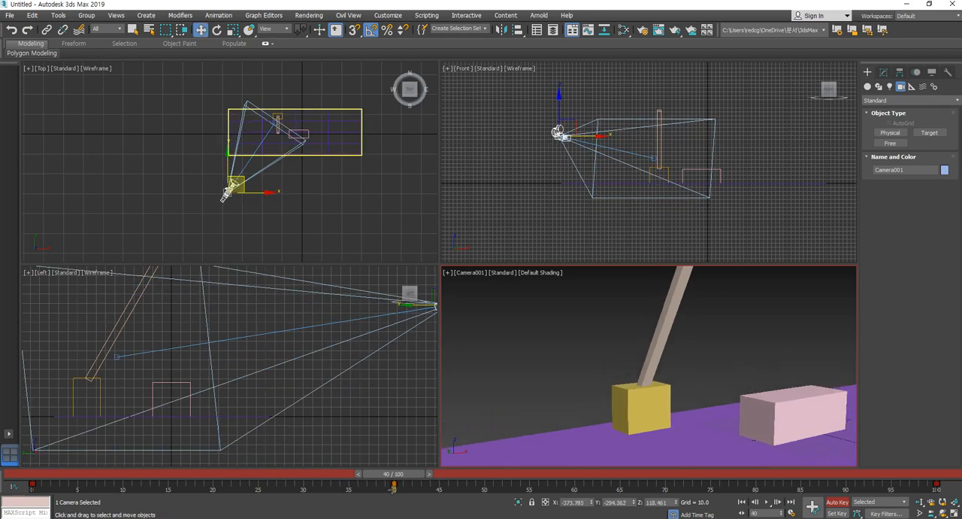
drag(418, 478, 1, 487)
key(w)
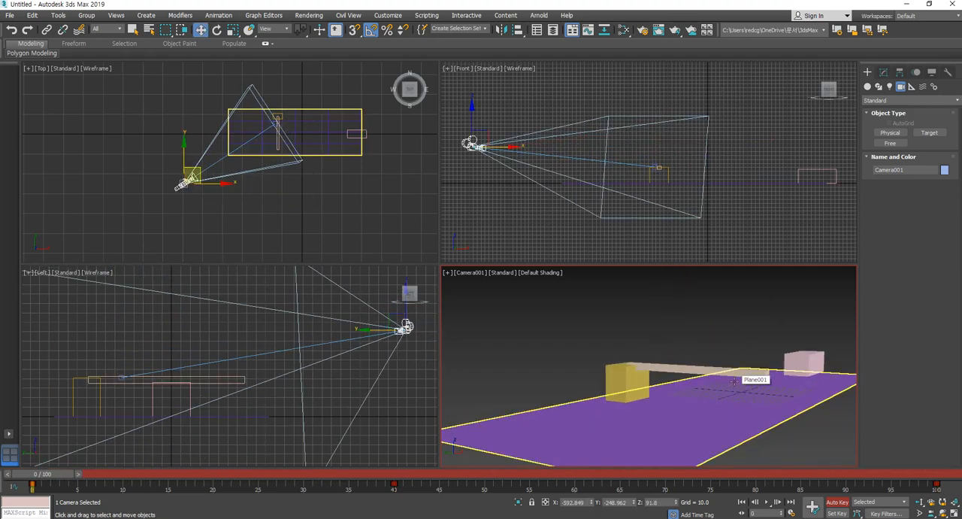
click(393, 485)
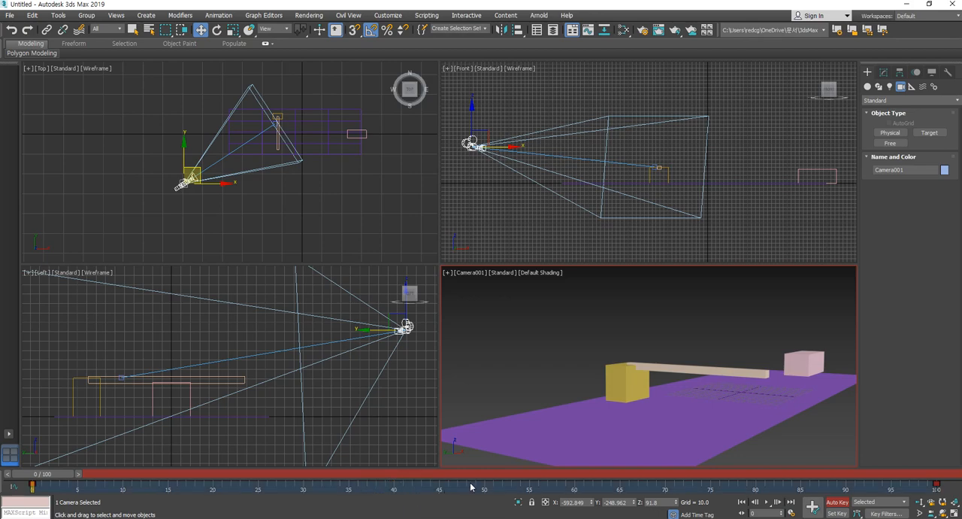
- Turn off Auto Key and shift the camera view slightly
click(837, 502)
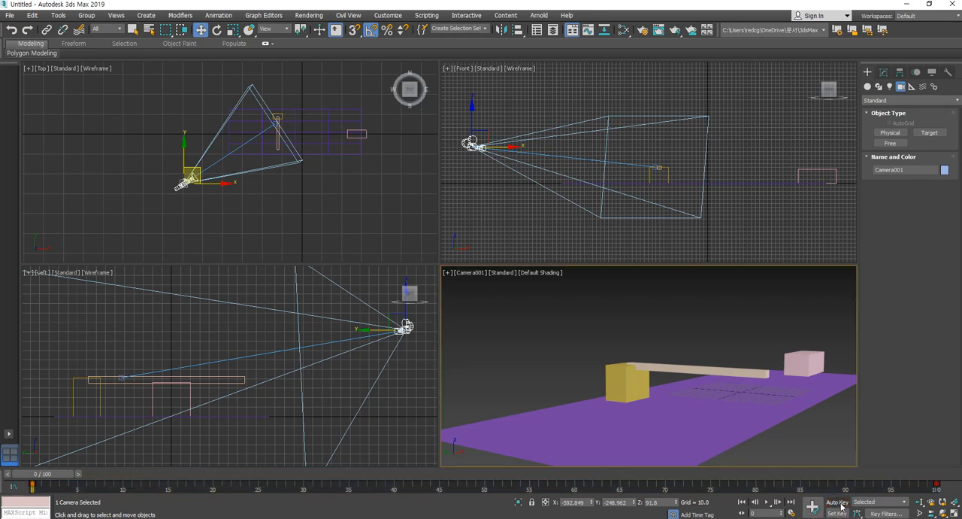
mouse_move(649, 397)
middle_down()
mouse_move(649, 386)
mouse_move(645, 400)
middle_up()
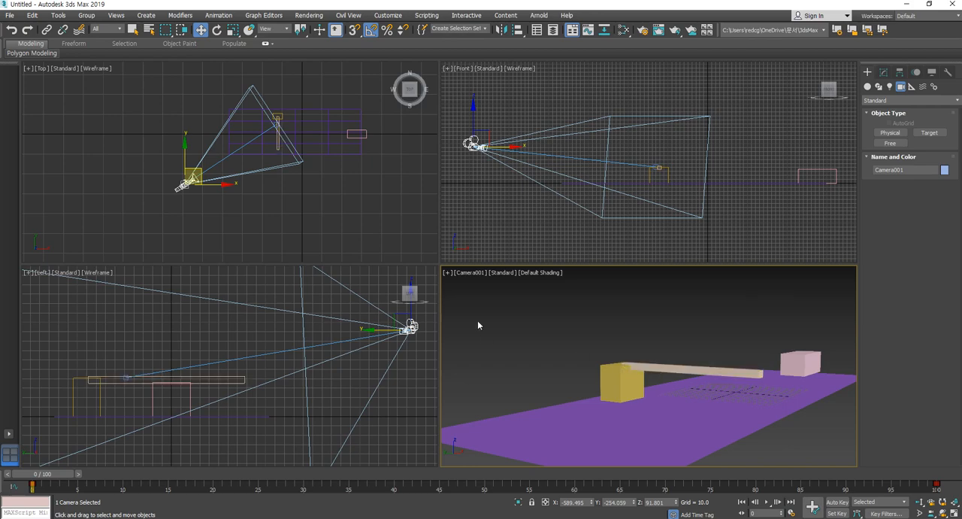
- Show safe frames in the Camera001 viewport and widen that viewport
click(448, 274)
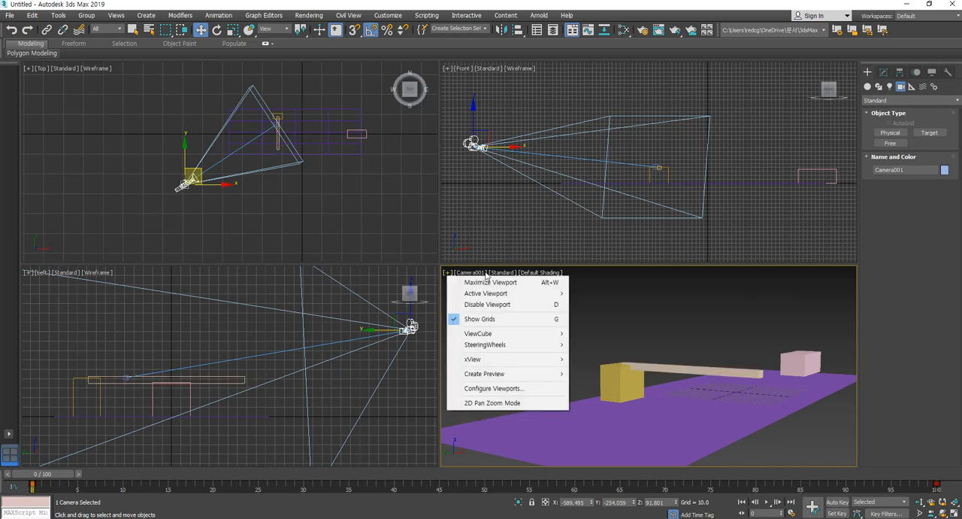
click(478, 273)
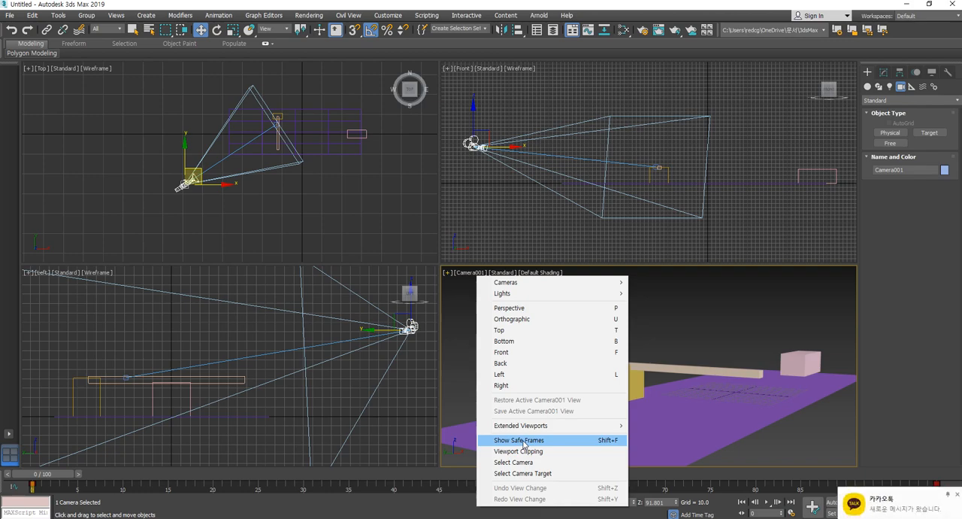
click(525, 441)
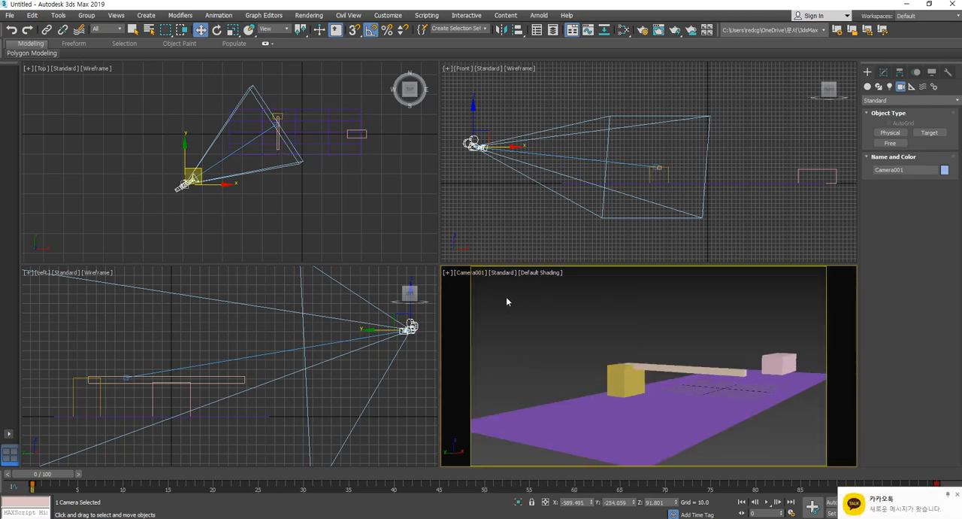
drag(439, 264, 353, 288)
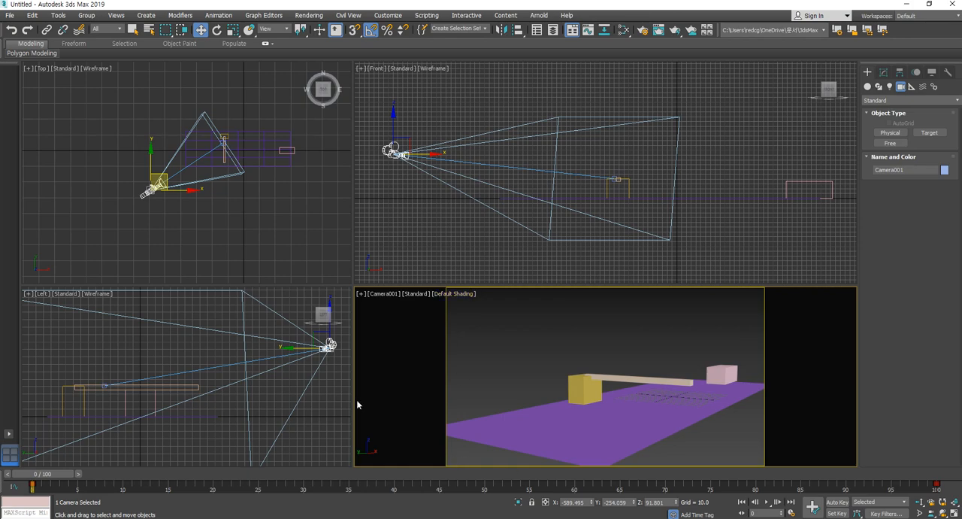
- Switch the safe frames of the Camera001 viewport off and on again to compare the framing
click(378, 294)
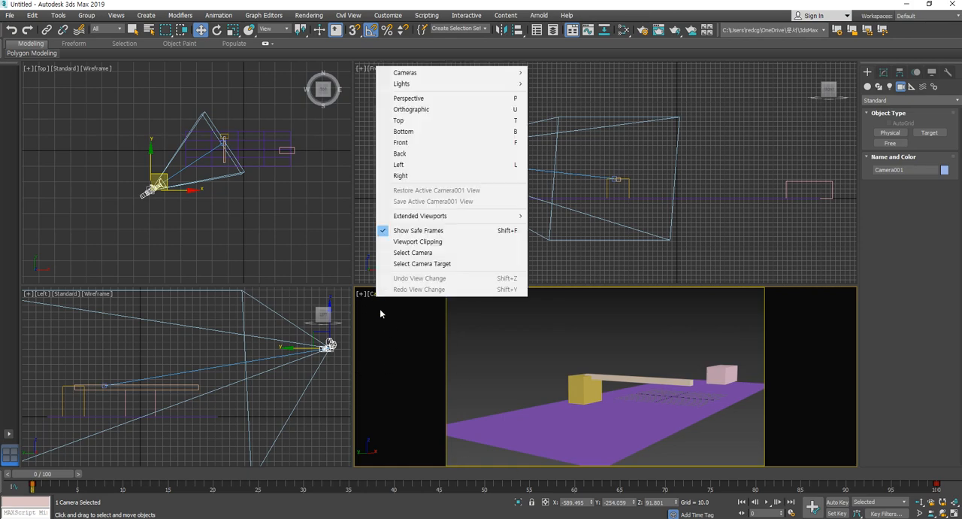
click(406, 231)
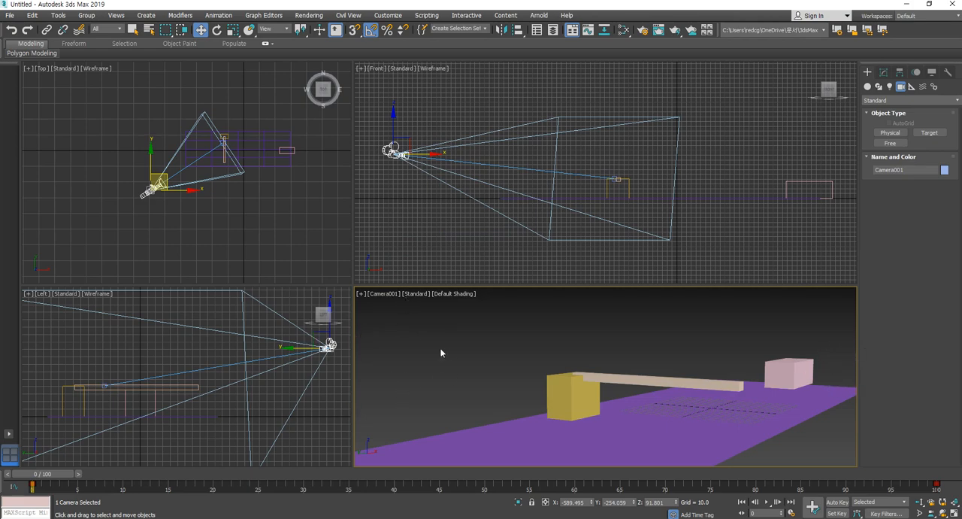
click(382, 294)
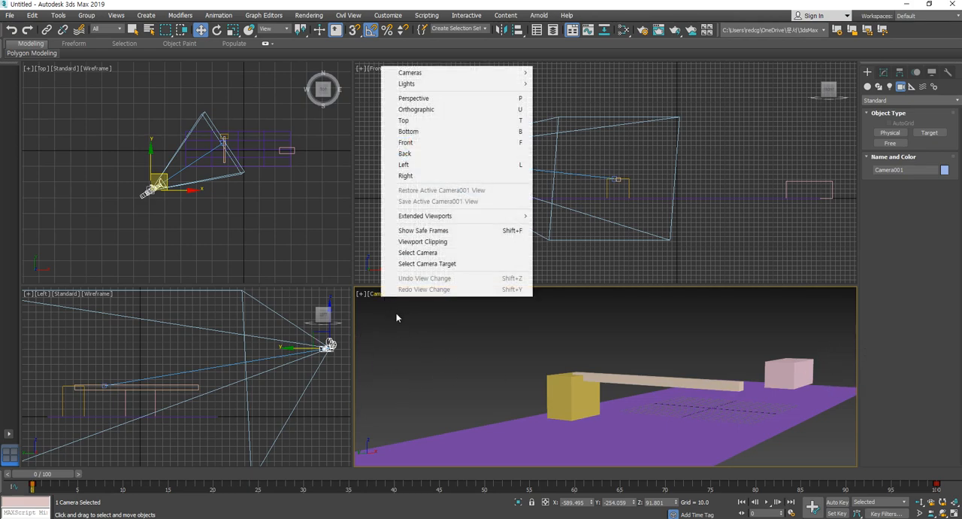
click(410, 231)
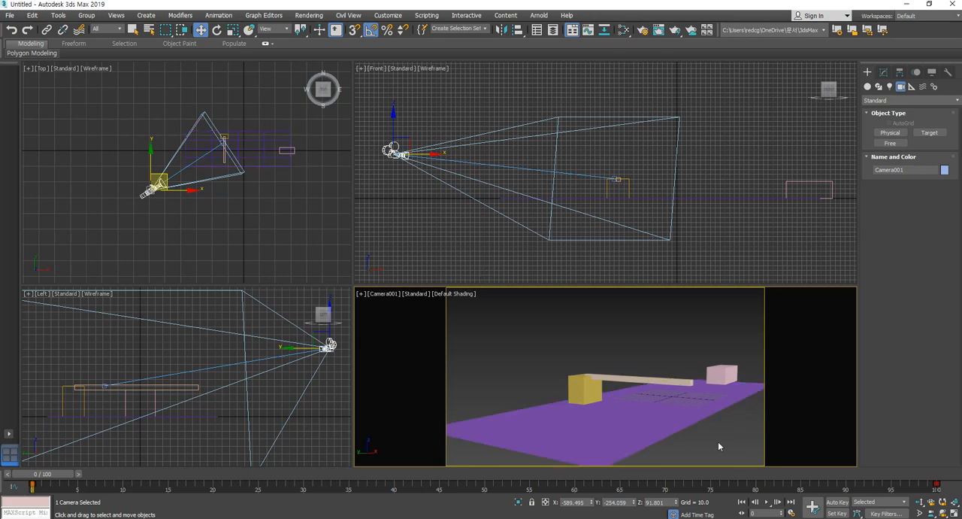
- Make the Camera001 viewport taller and slightly narrower, then clear the camera selection
drag(354, 285, 379, 247)
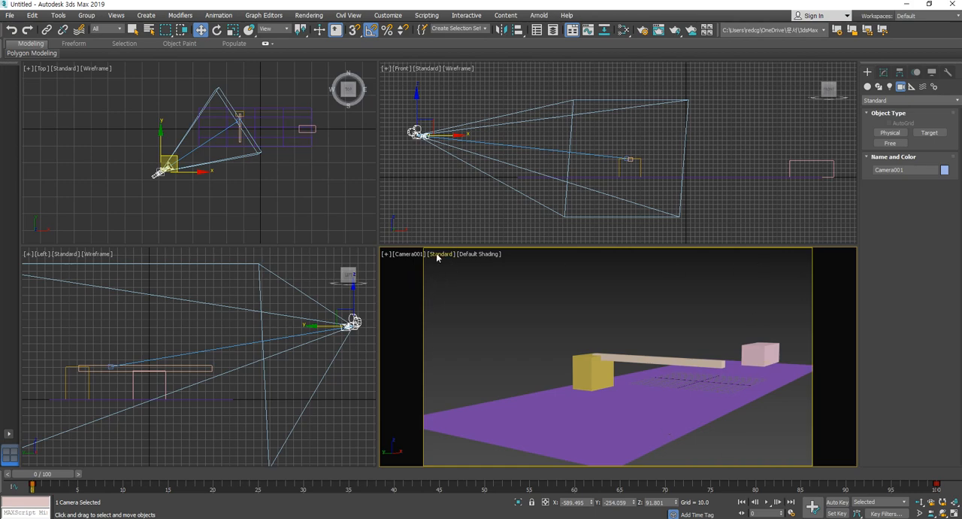
click(595, 400)
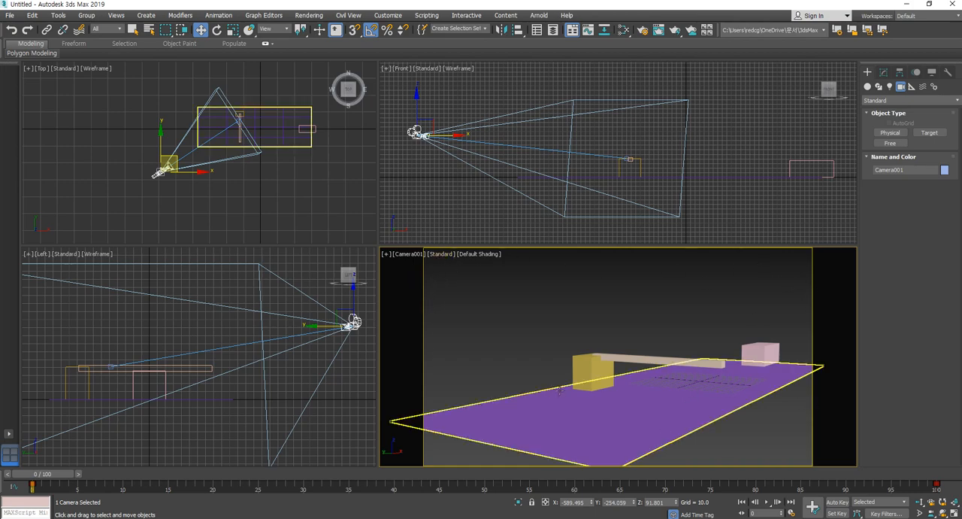
click(558, 345)
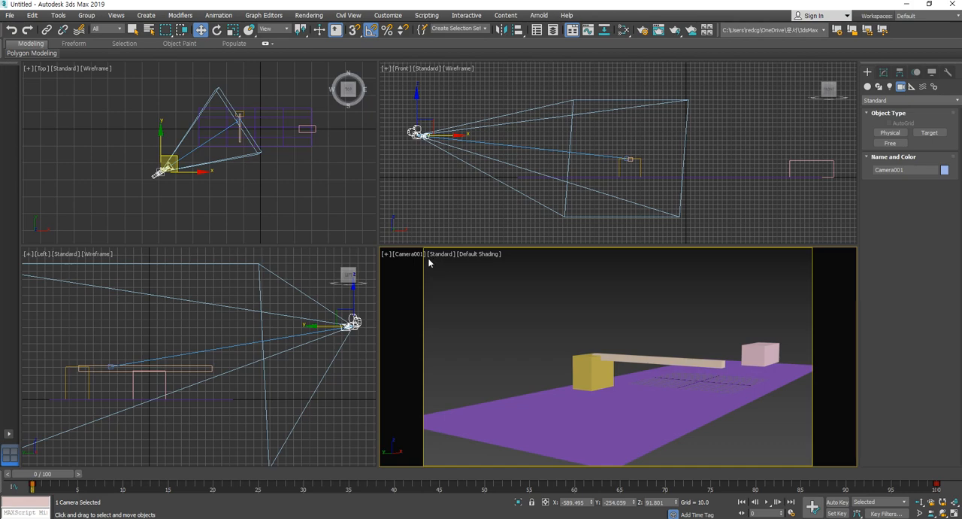
click(406, 255)
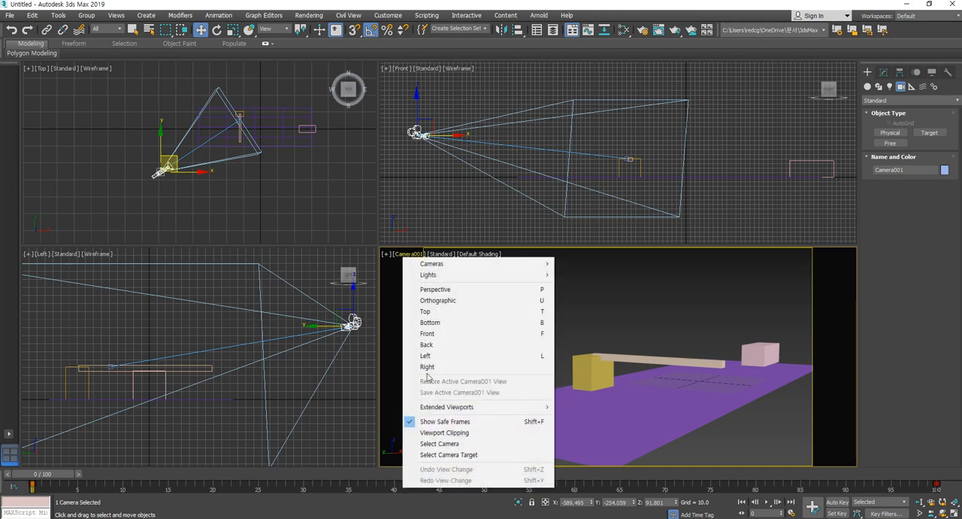
click(394, 348)
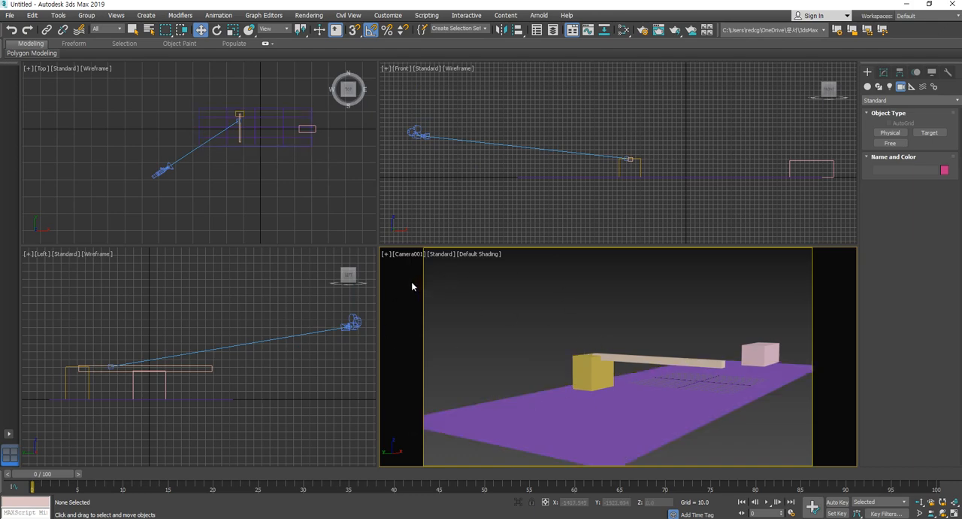
- Open the preview animation settings for the Camera001 viewport and exclude particle systems and bone objects from the preview
click(386, 254)
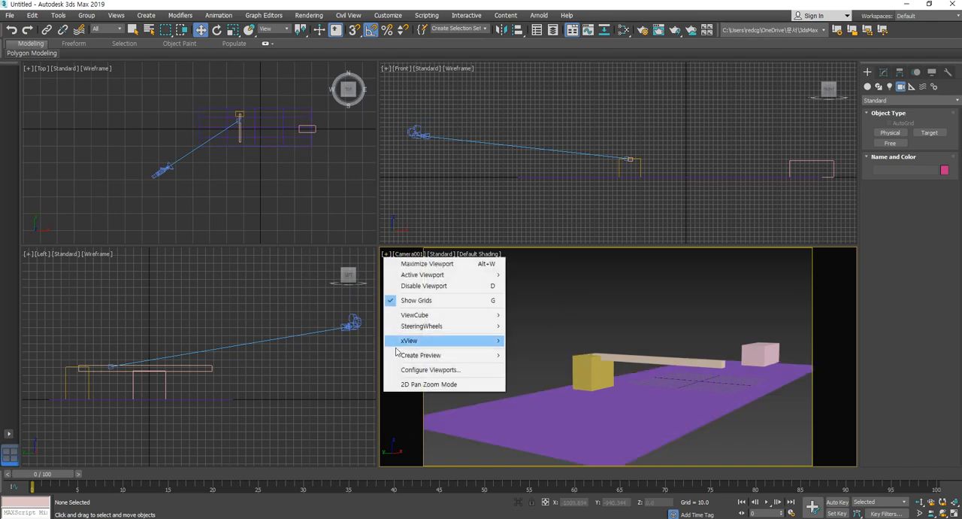
mouse_move(427, 360)
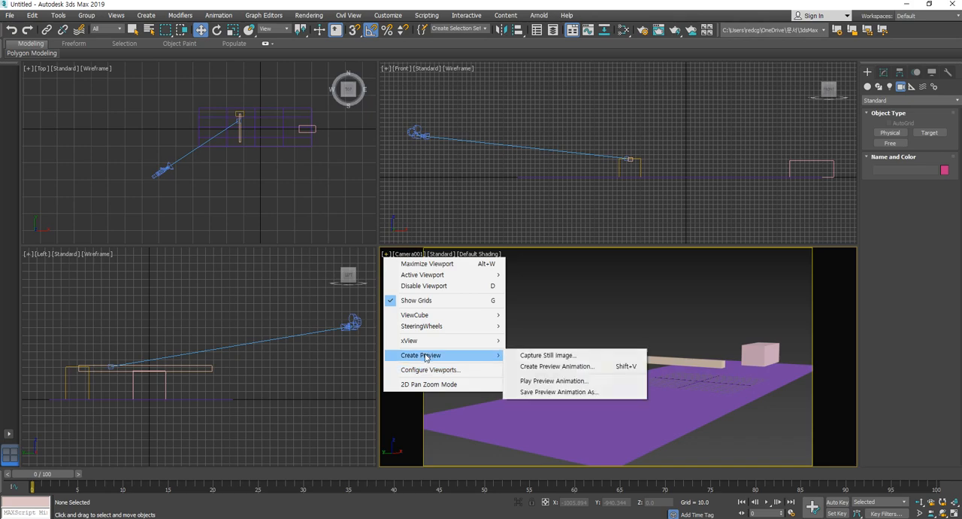
click(579, 366)
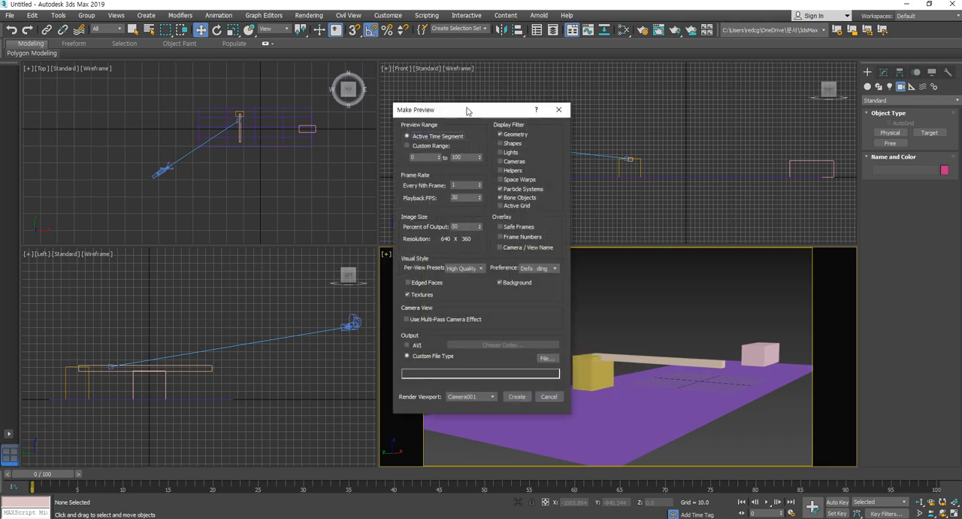
drag(471, 114, 528, 86)
click(557, 167)
click(557, 159)
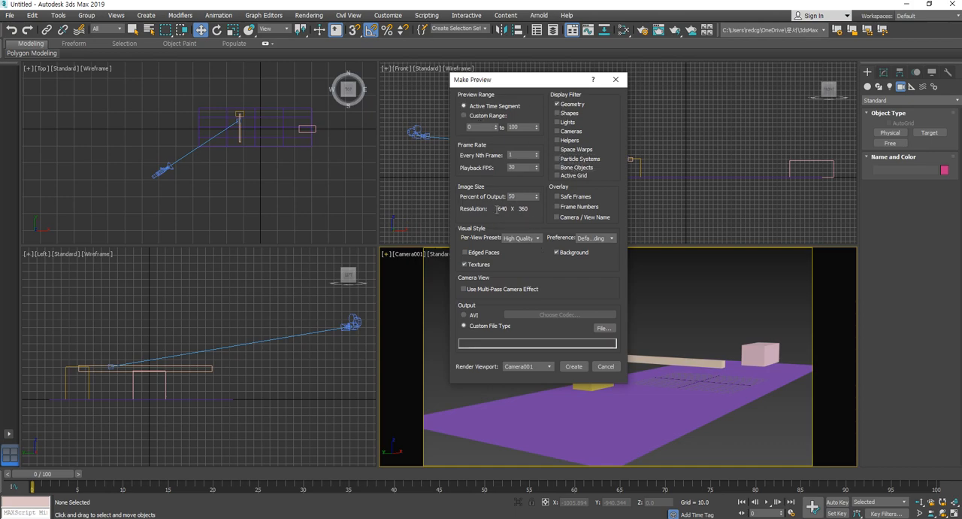
- Set the preview output to AVI and look at the video compression options without changing the codec
double_click(519, 197)
click(465, 316)
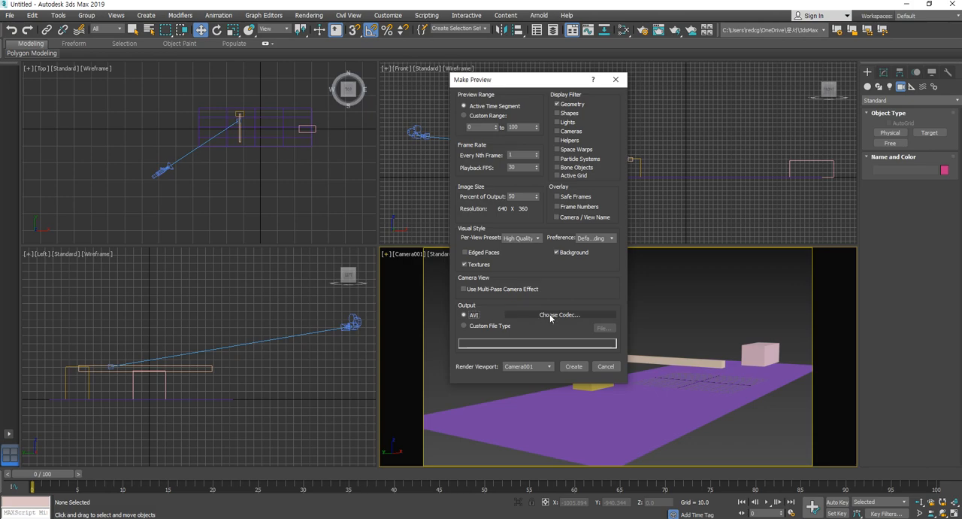
click(551, 316)
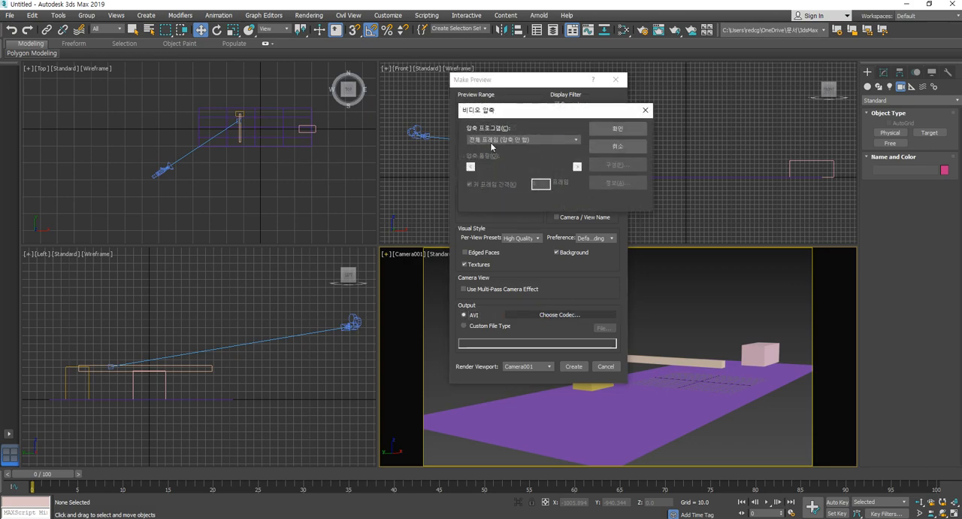
click(645, 110)
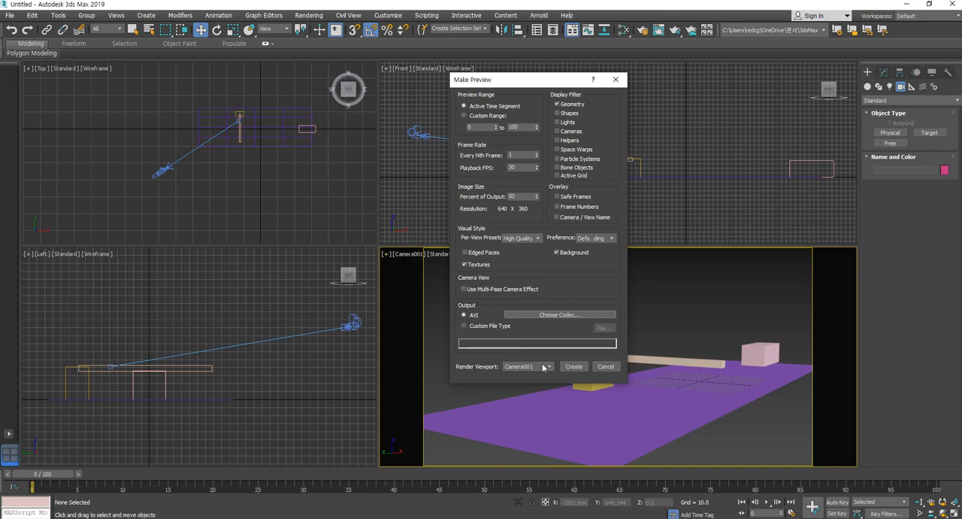
- Create the preview animation from Camera001 and close the video player after it plays
click(544, 367)
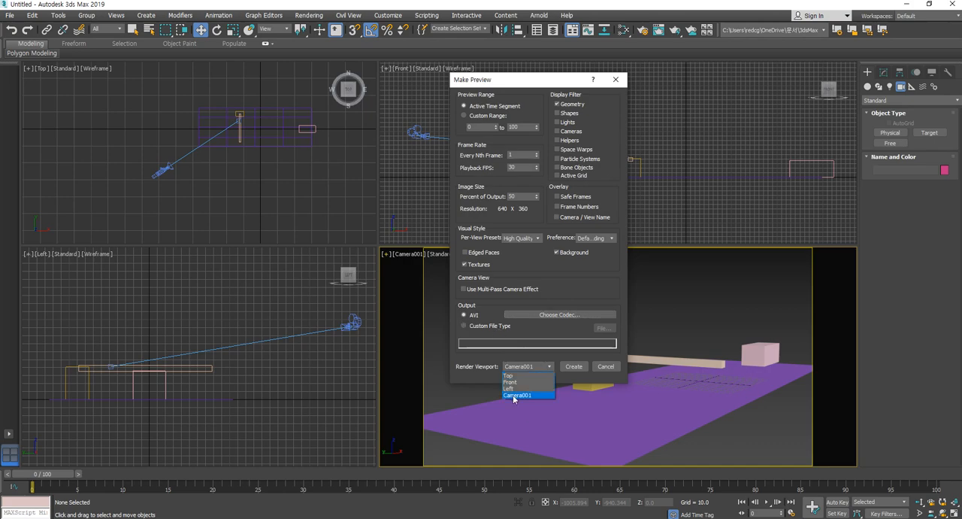
click(572, 366)
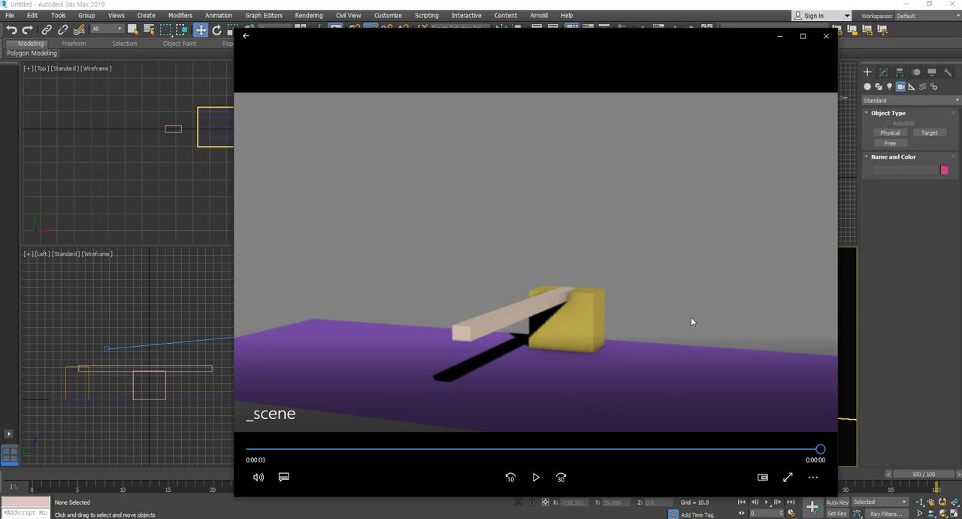
click(826, 35)
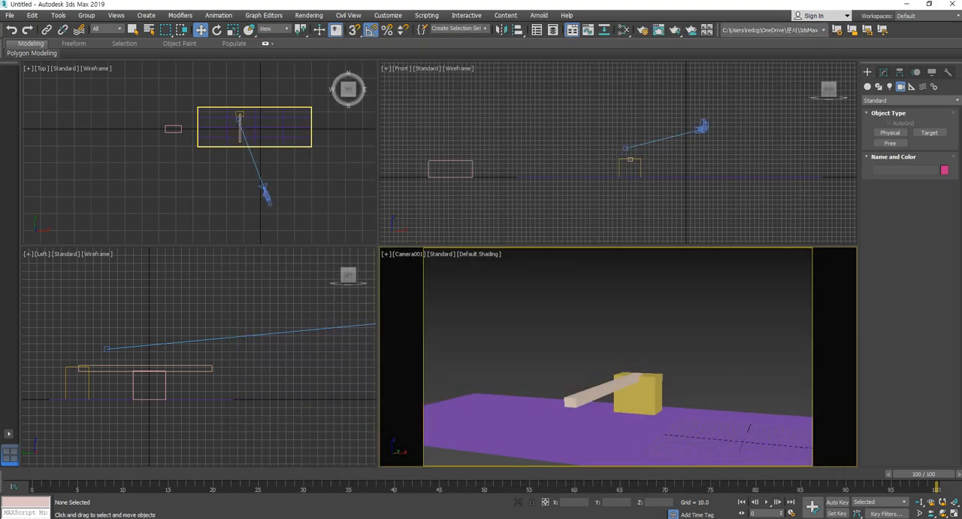
- Bring up the previews folder in File Explorer and rename the _scene video as sc002
drag(961, 99, 838, 101)
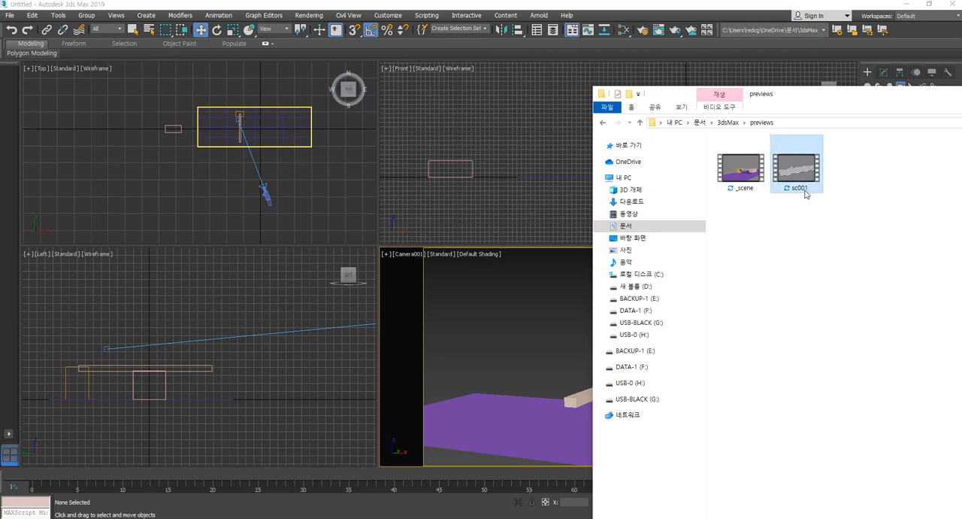
click(748, 188)
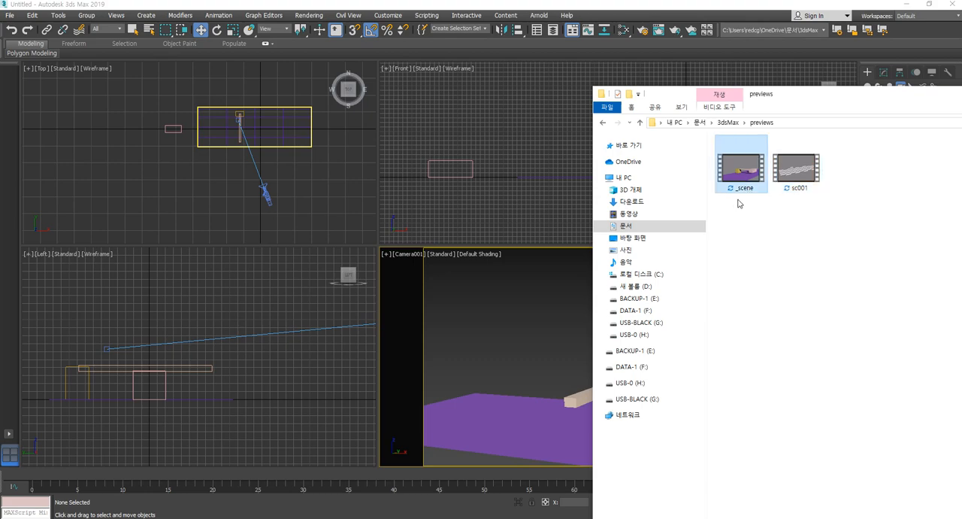
click(744, 190)
text(sc002)
click(790, 246)
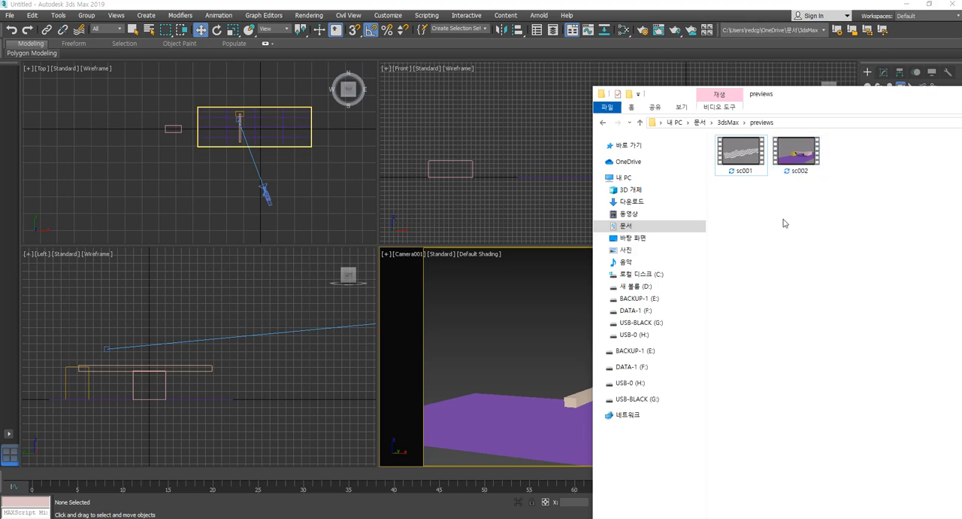
- Check the sc001 and sc002 preview files and move the folder window away from the scene
click(741, 159)
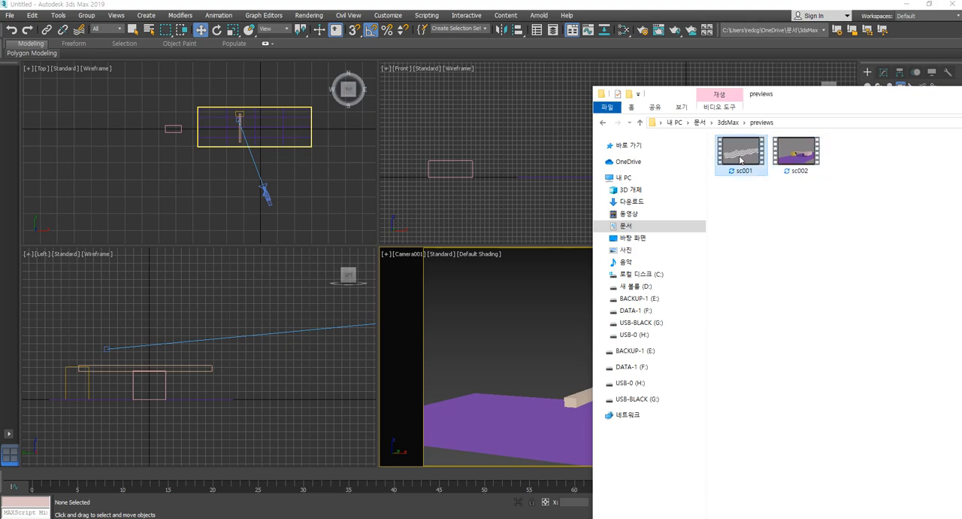
click(799, 160)
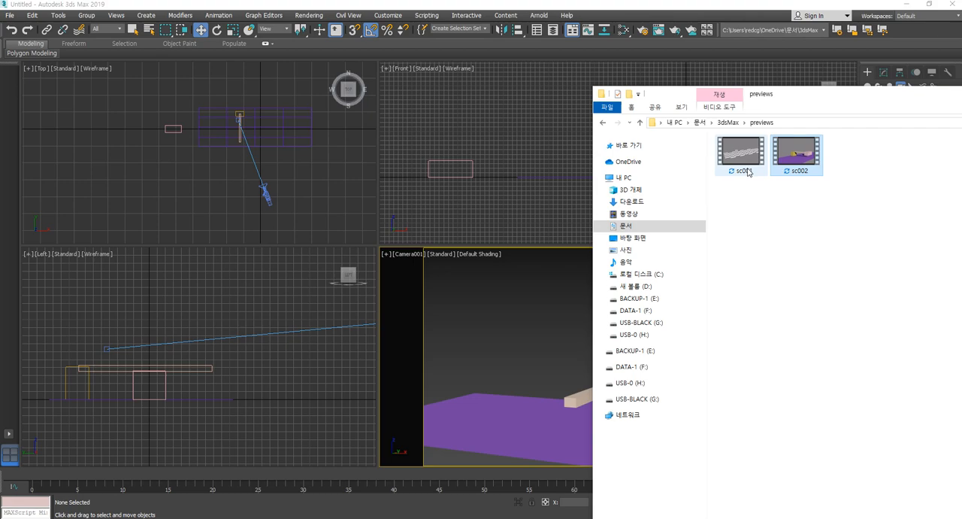
mouse_move(736, 167)
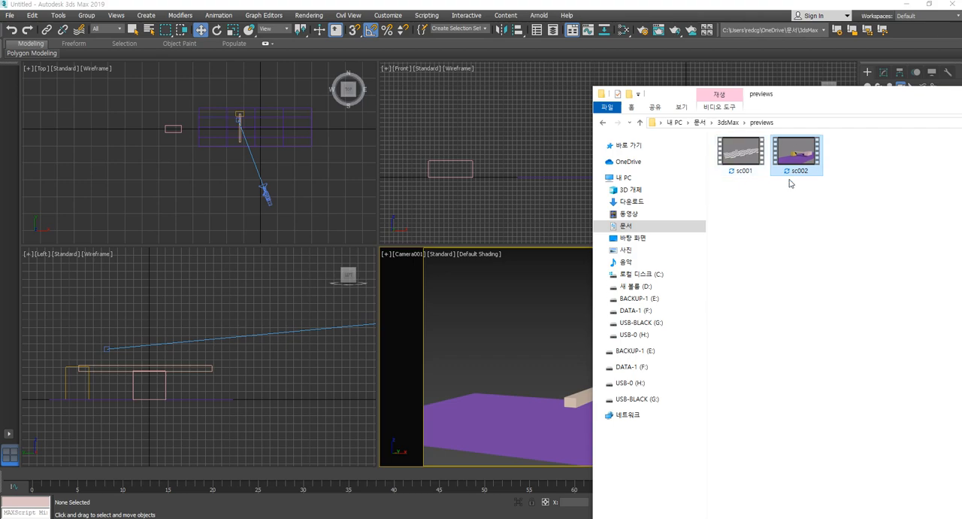
drag(819, 98, 961, 143)
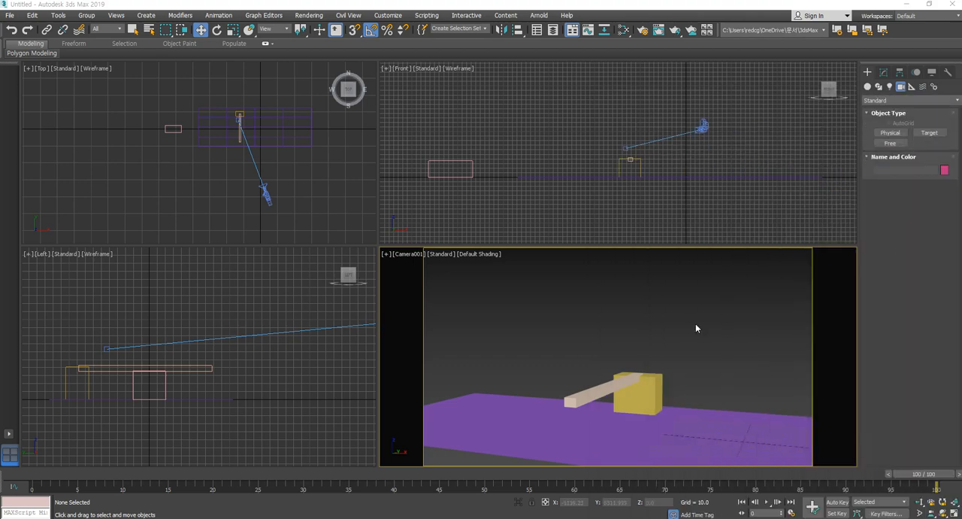